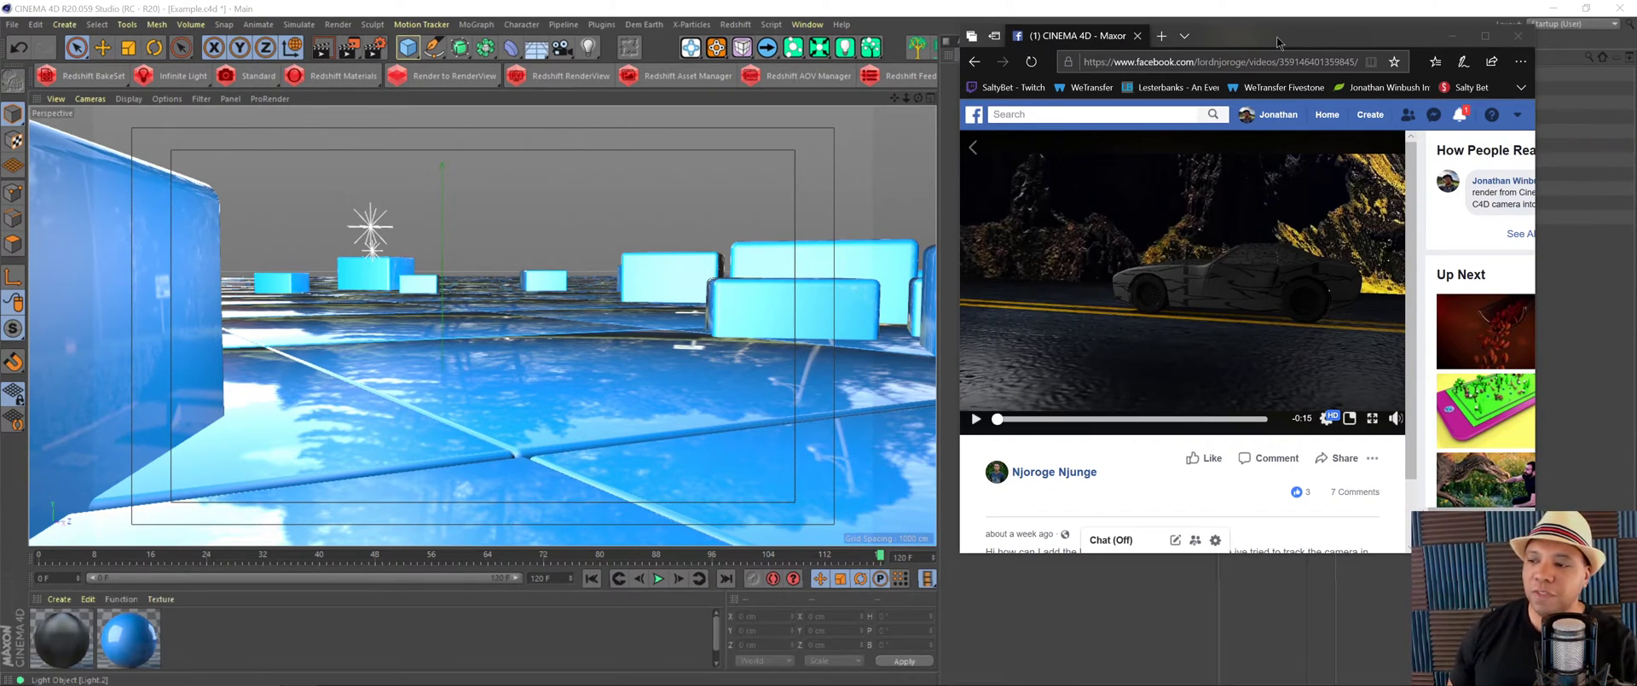
Play part of the Facebook car animation, pause it and put the browser away.
{"action": "left_click_drag", "start_coordinate": [1277, 42], "coordinate": [908, 54]}
{"action": "left_click", "coordinate": [607, 430]}
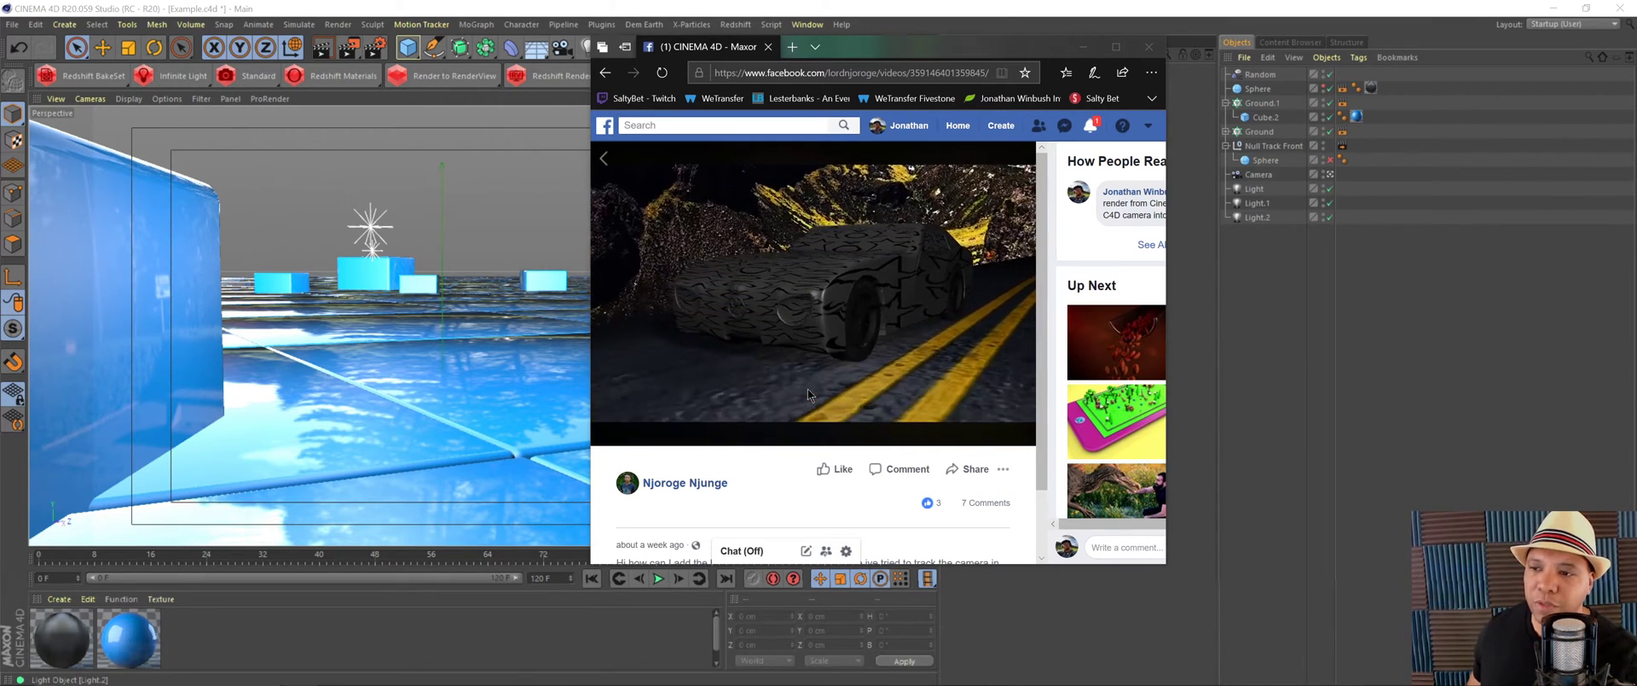
{"action": "left_click", "coordinate": [607, 431]}
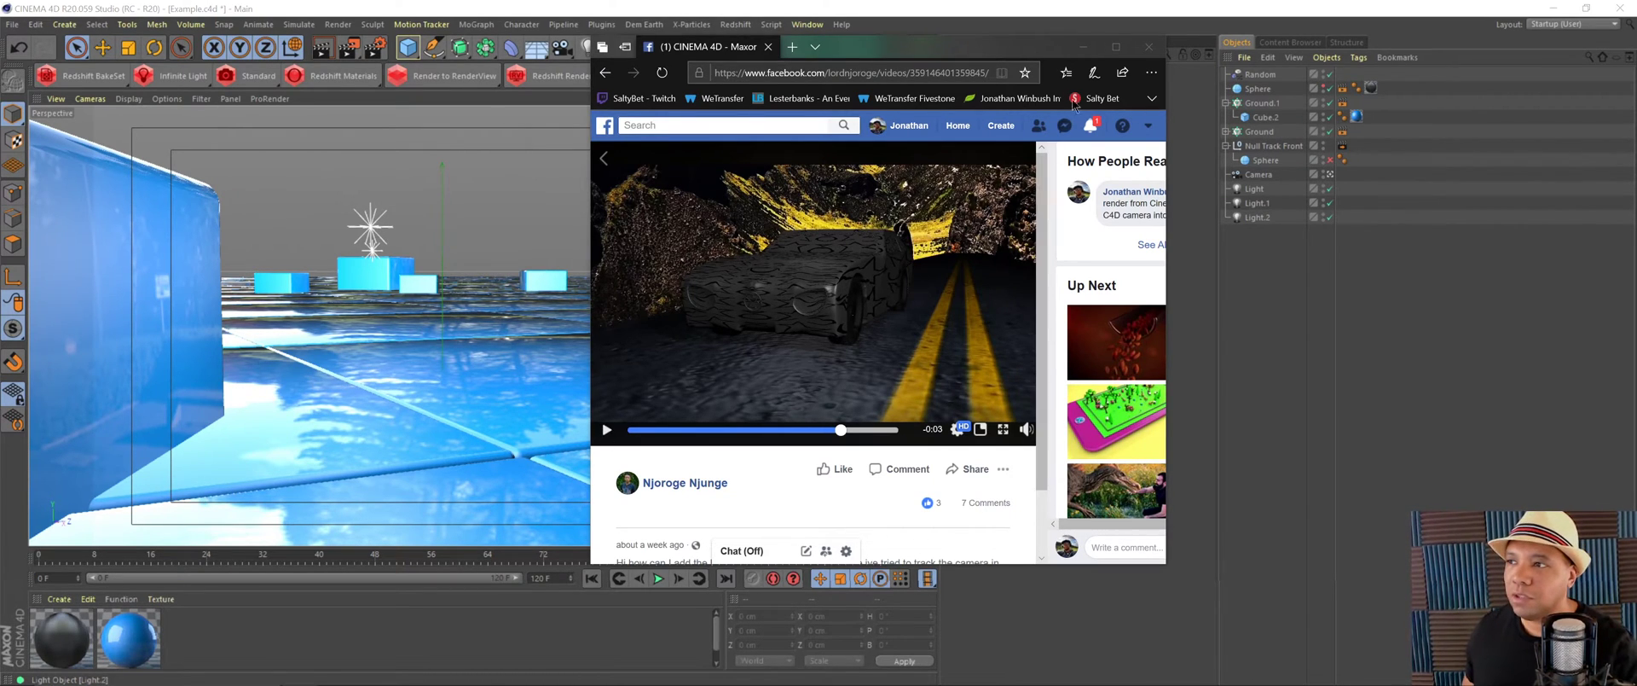
{"action": "left_click", "coordinate": [1082, 46]}
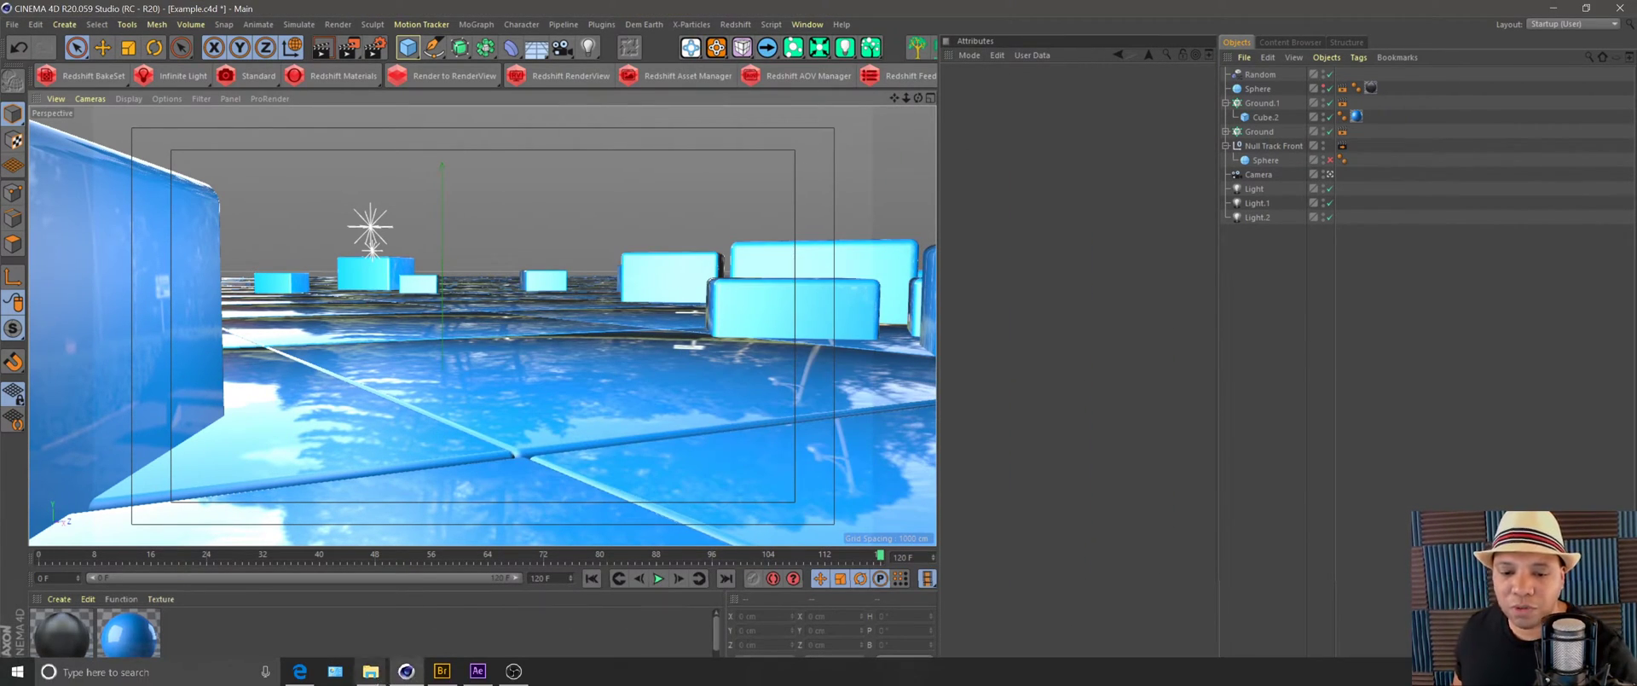
Switch to File Explorer and open the MAXON > Cinema 4D R20 folder on the m2 SSD (E:) drive.
{"action": "left_click", "coordinate": [375, 674]}
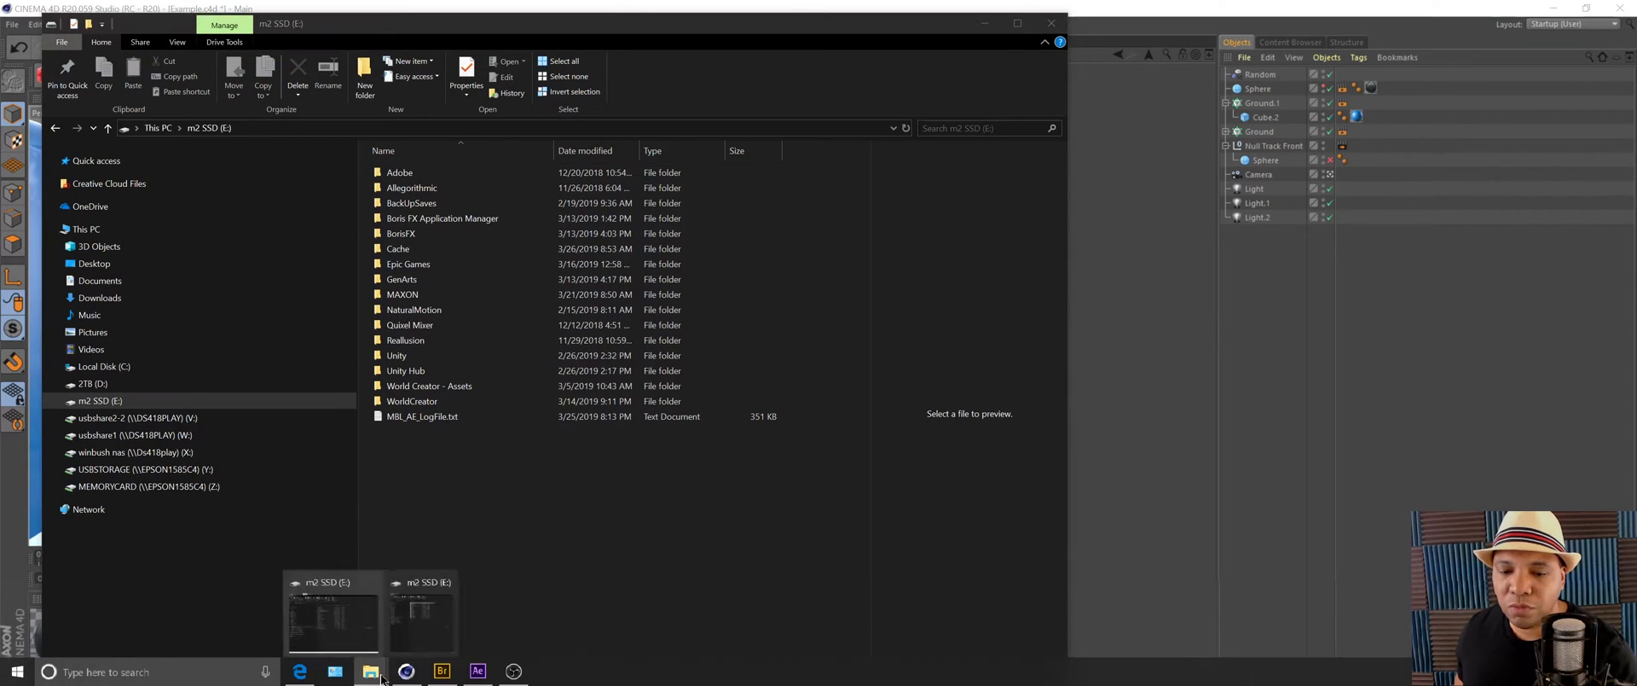
{"action": "left_click", "coordinate": [422, 621]}
{"action": "left_click_drag", "start_coordinate": [889, 34], "coordinate": [941, 31]}
{"action": "left_click_drag", "start_coordinate": [622, 26], "coordinate": [564, 25]}
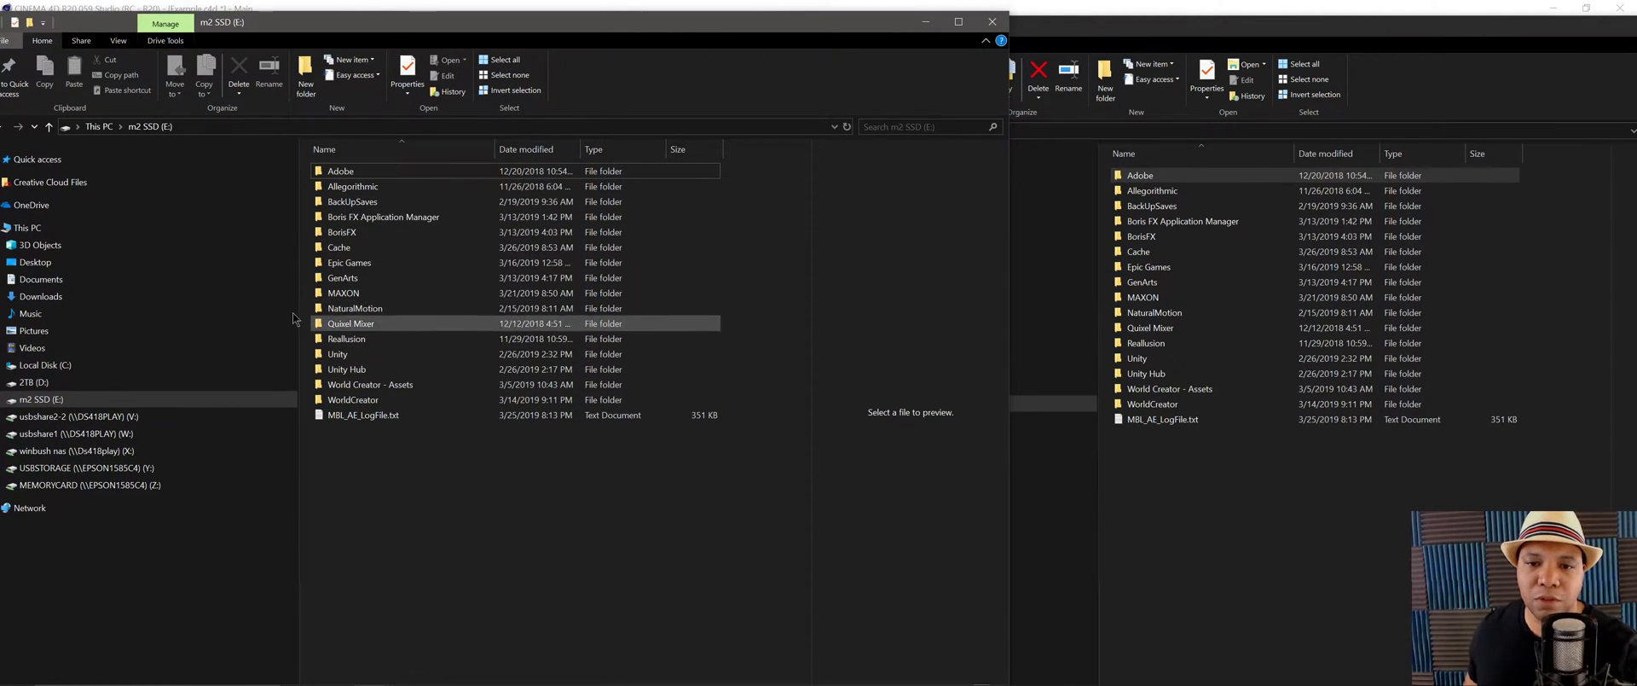
{"action": "double_click", "coordinate": [354, 296]}
{"action": "left_click", "coordinate": [344, 175]}
{"action": "double_click", "coordinate": [344, 173]}
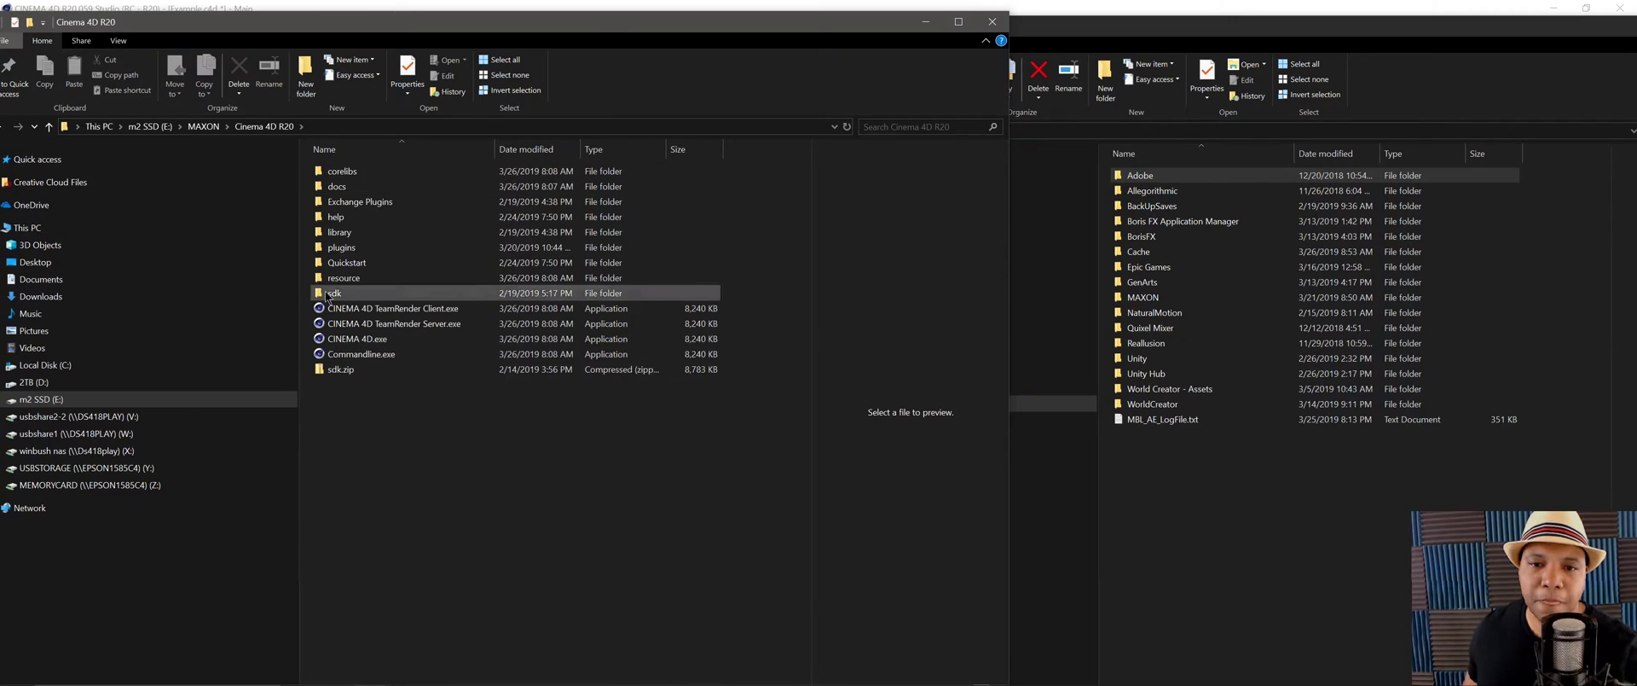
Locate and select C4DImporter.aex in Exchange Plugins > aftereffects > Importer > Win > CS_CC.
{"action": "double_click", "coordinate": [380, 206]}
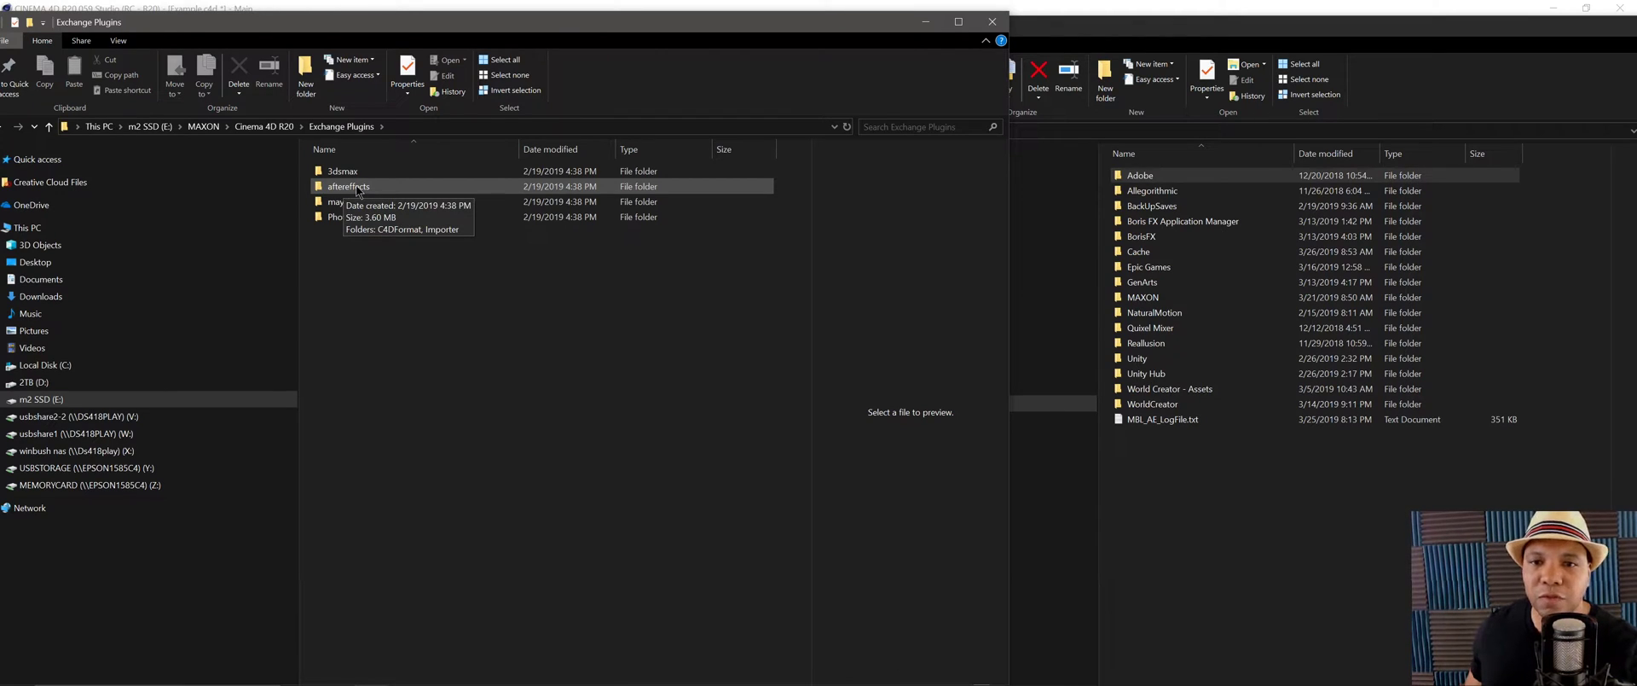
{"action": "double_click", "coordinate": [356, 188]}
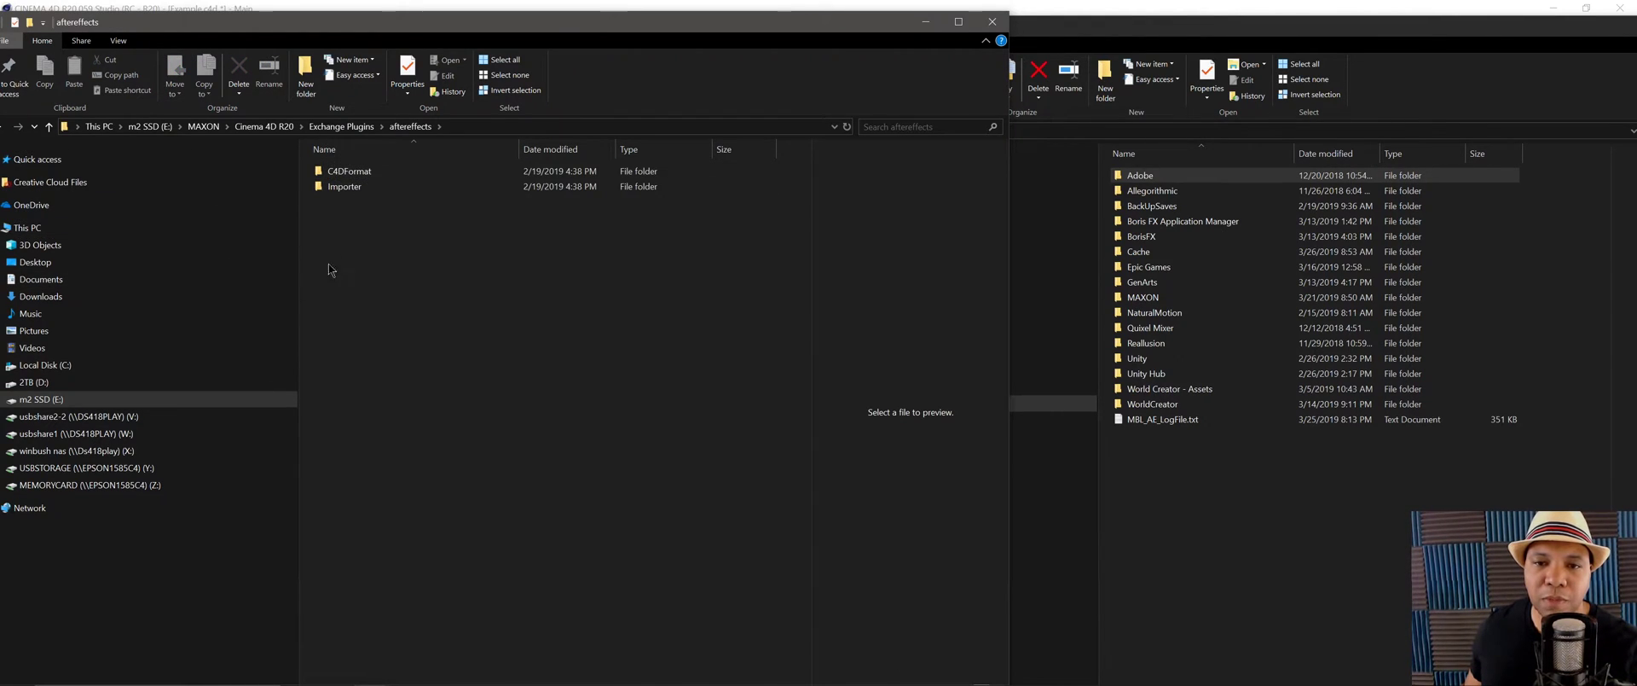
{"action": "double_click", "coordinate": [363, 191]}
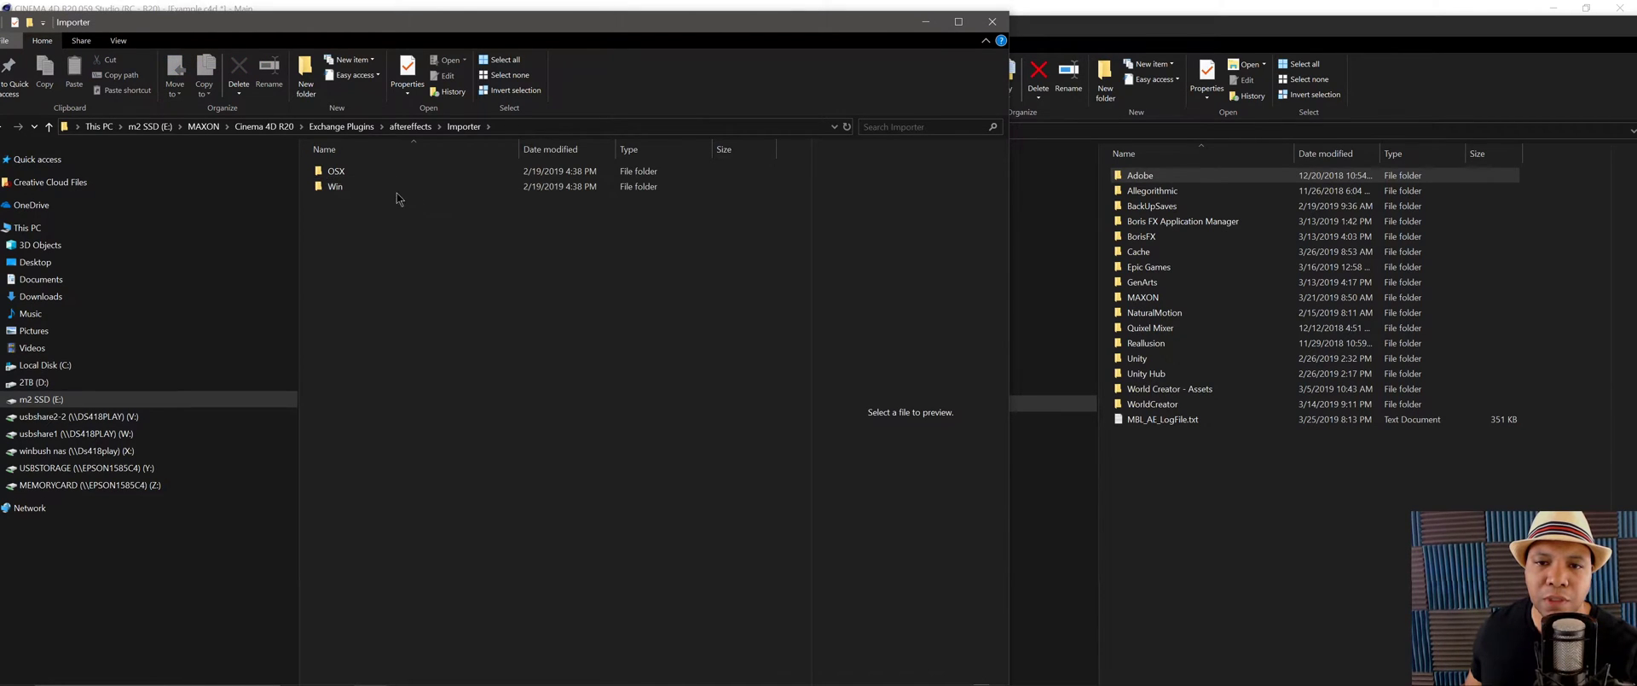
{"action": "double_click", "coordinate": [348, 189]}
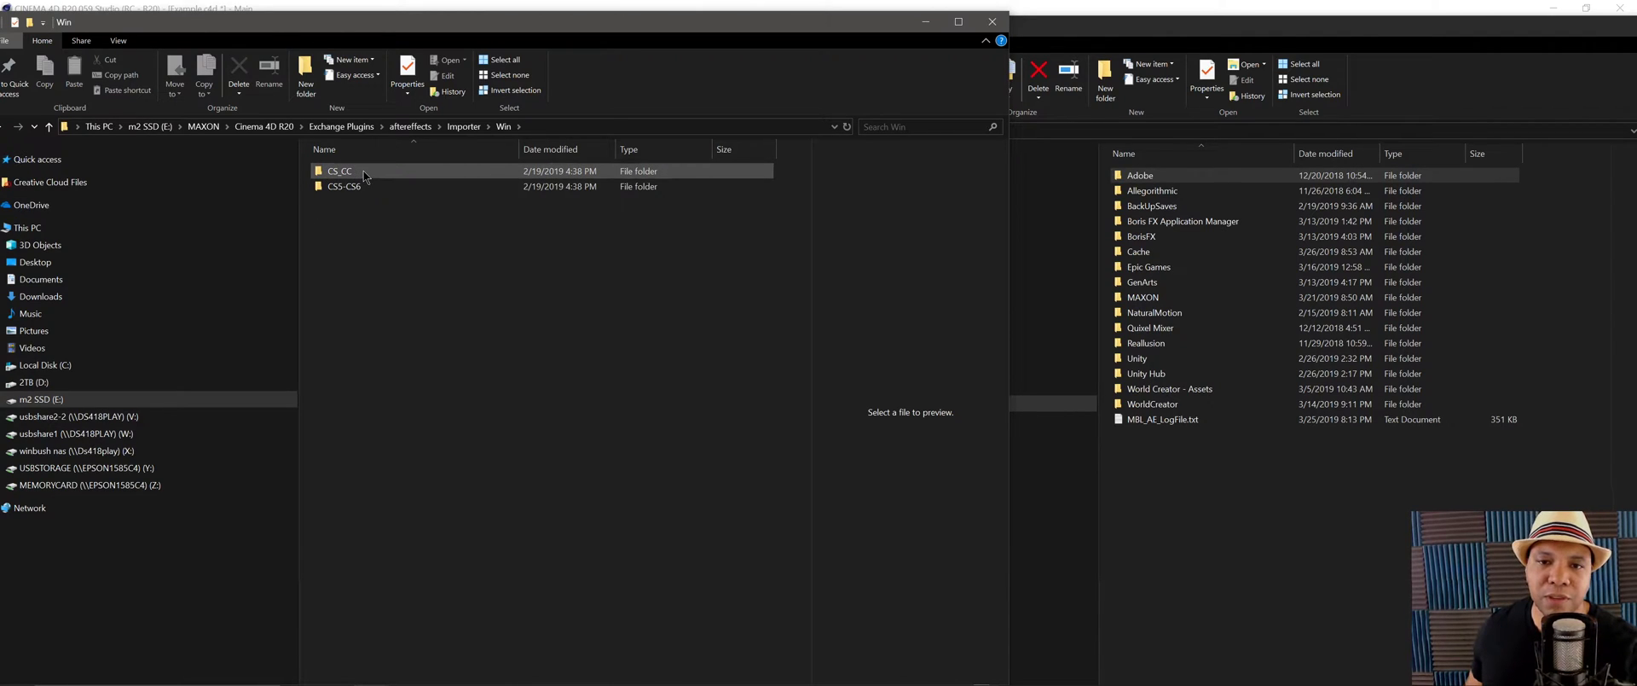
{"action": "double_click", "coordinate": [364, 175]}
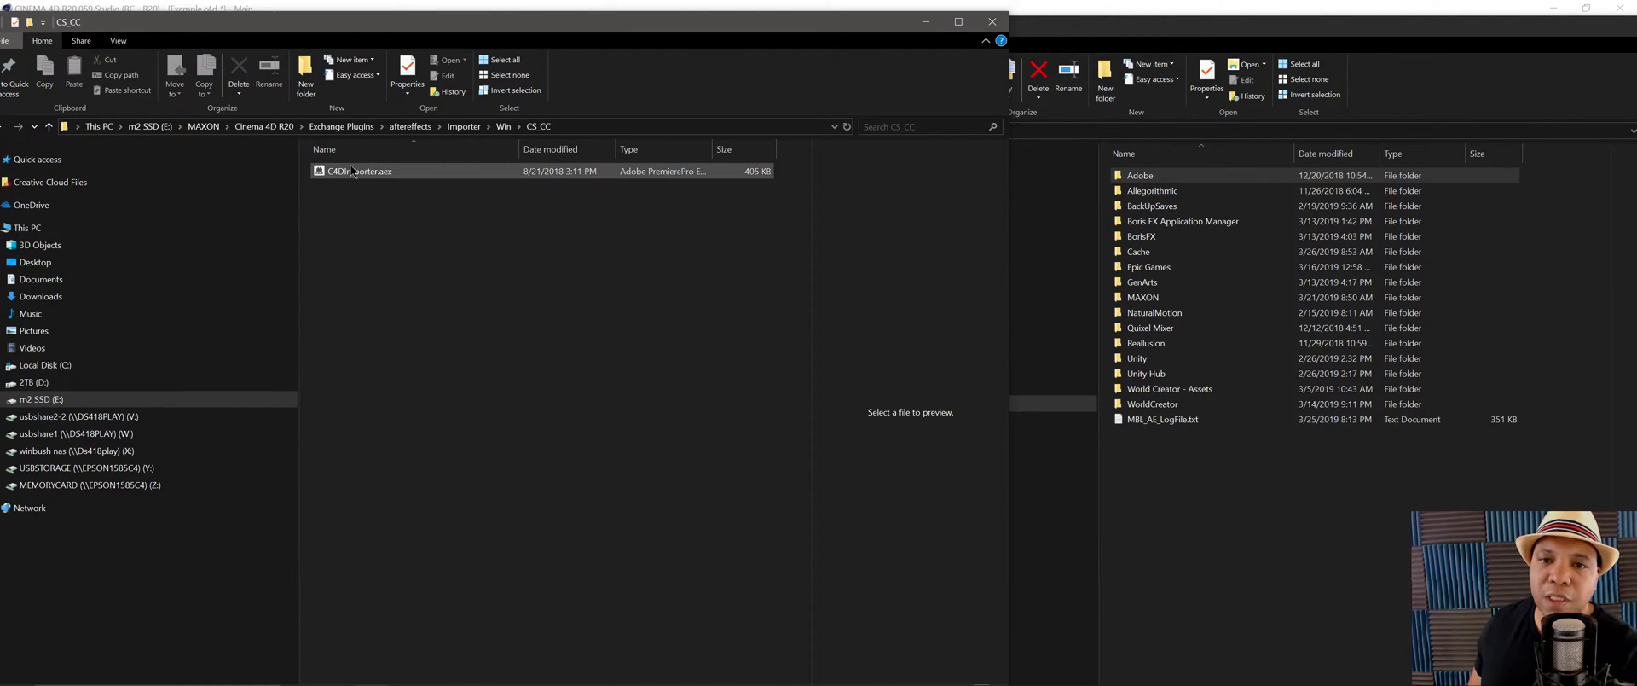
{"action": "left_click", "coordinate": [355, 173]}
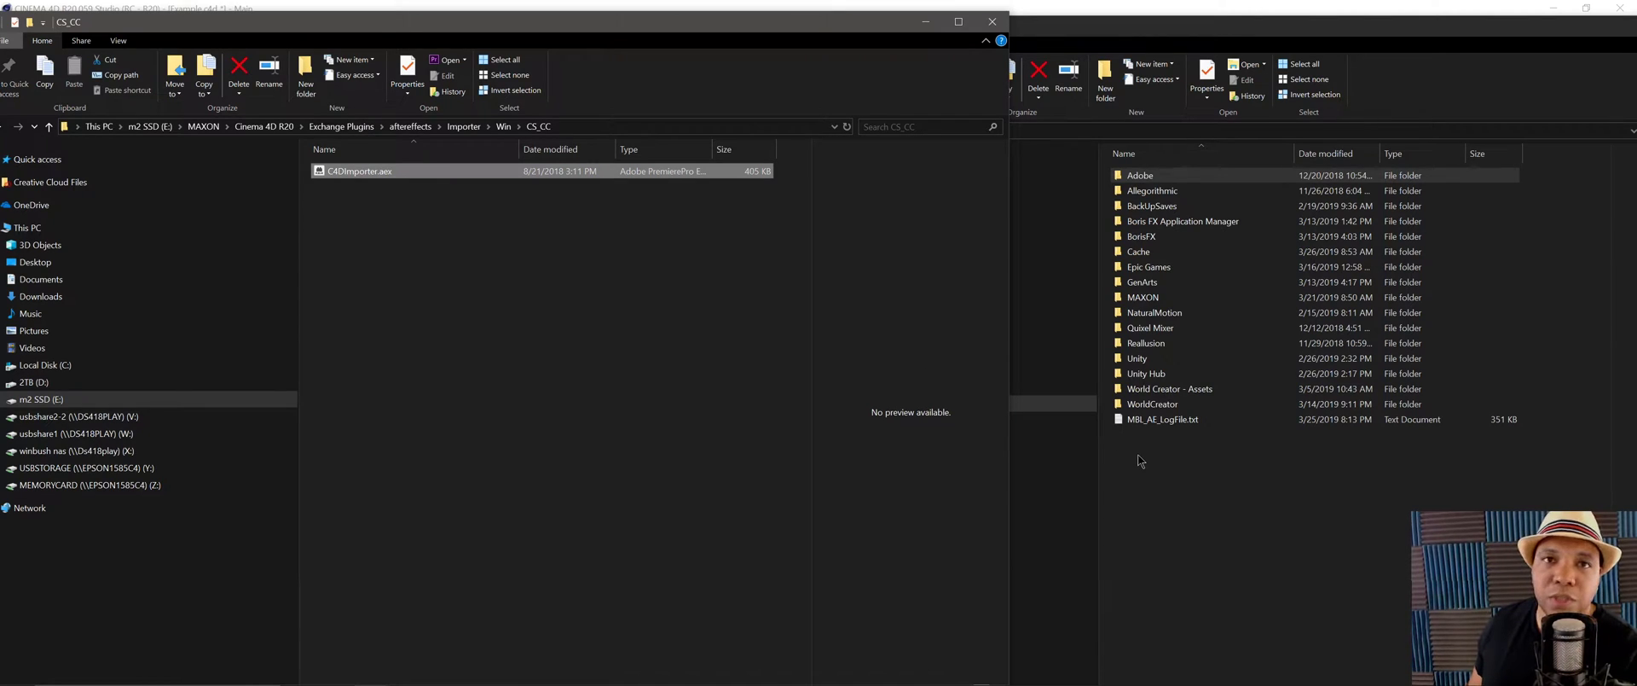
In the second Explorer window, open Adobe > Adobe After Effects CC 2019 > Support Files > Plug-ins.
{"action": "left_click", "coordinate": [1166, 467]}
{"action": "left_click", "coordinate": [1166, 178]}
{"action": "left_click_drag", "start_coordinate": [1111, 32], "coordinate": [916, 22]}
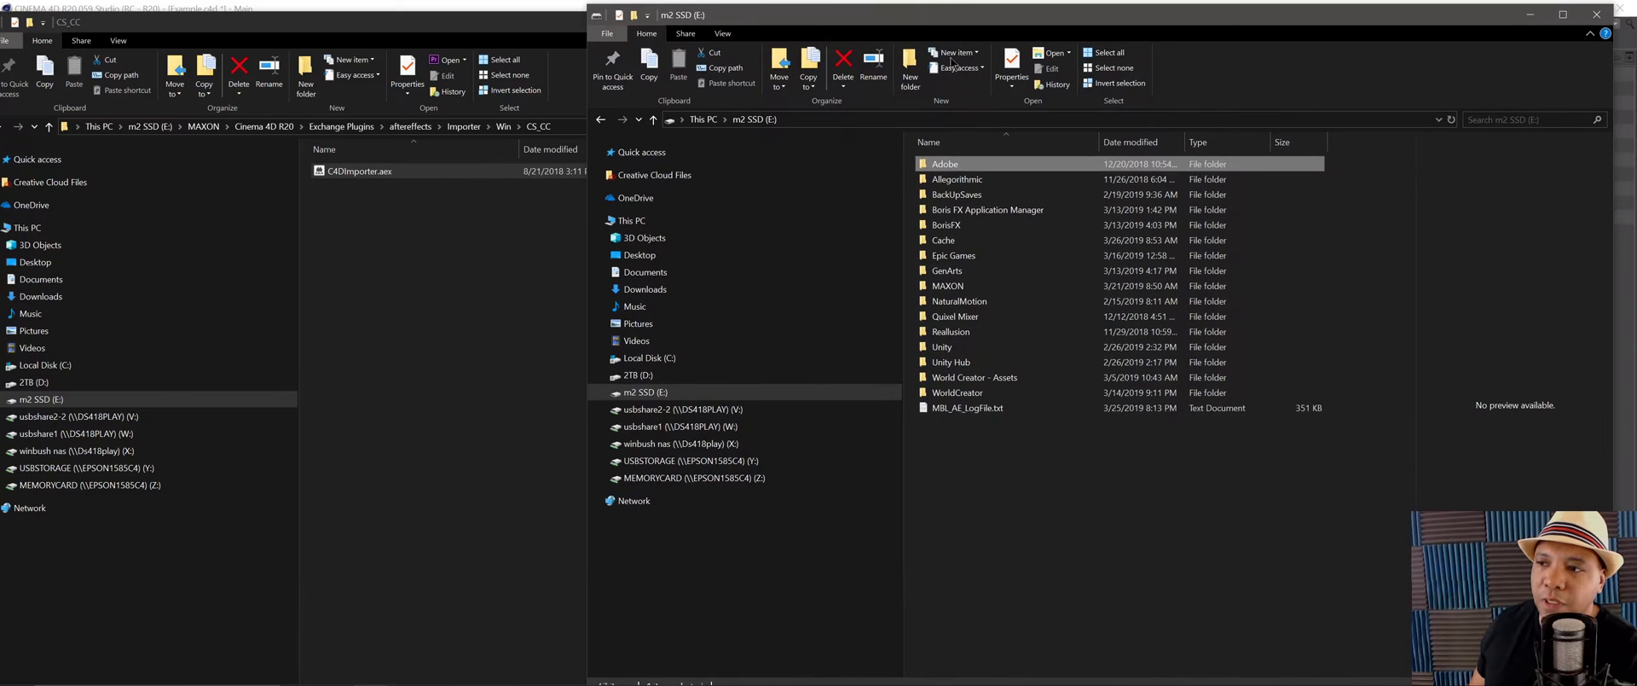
{"action": "double_click", "coordinate": [957, 167]}
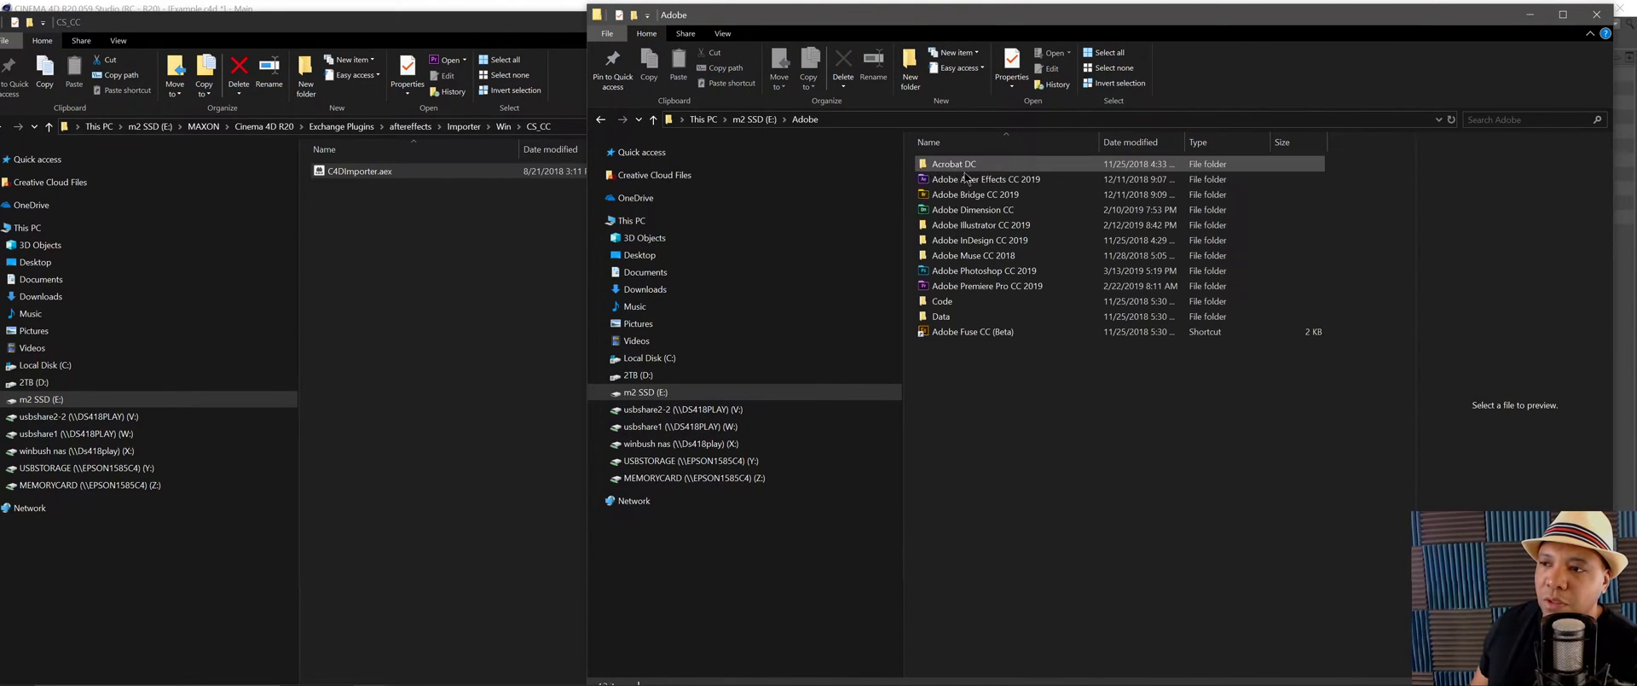
{"action": "double_click", "coordinate": [983, 180]}
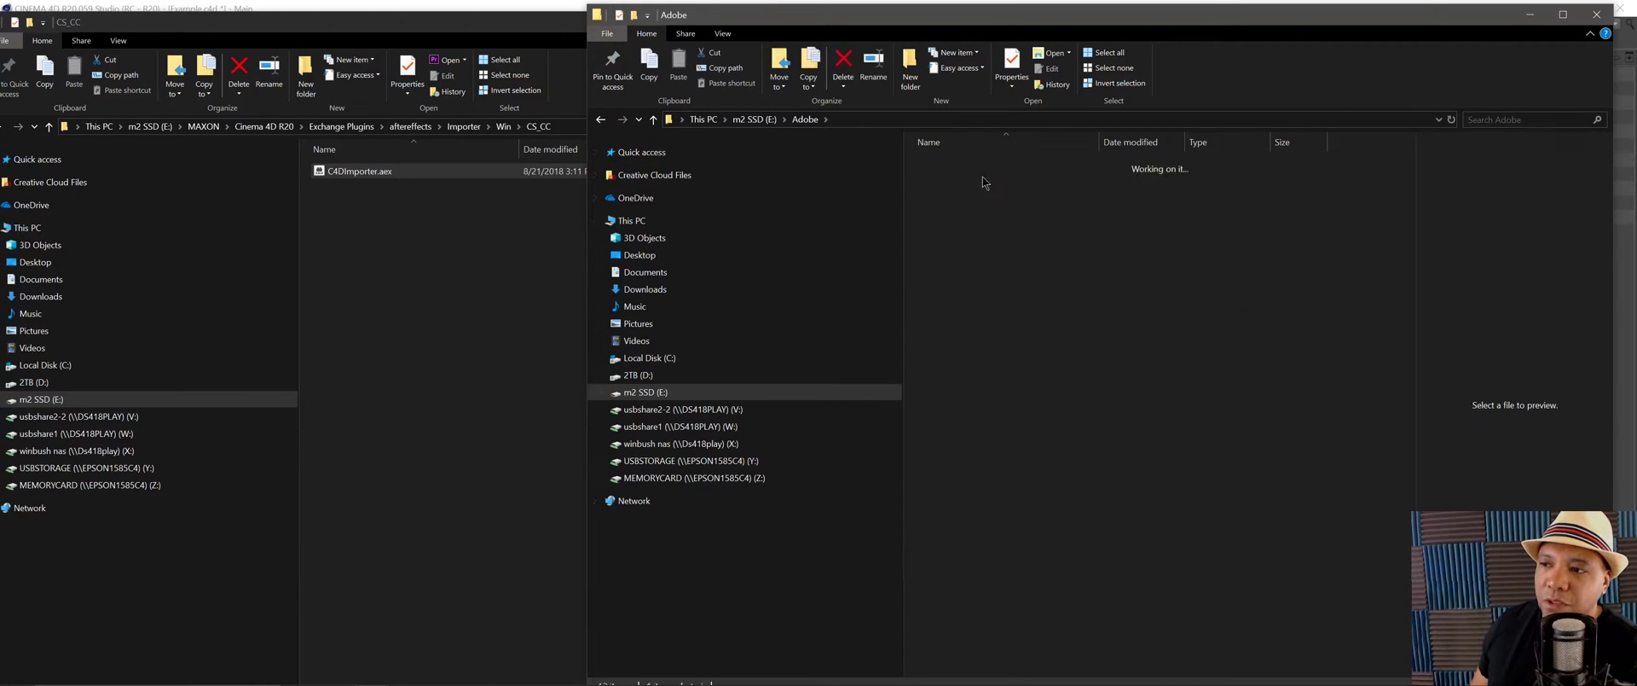
{"action": "double_click", "coordinate": [958, 166]}
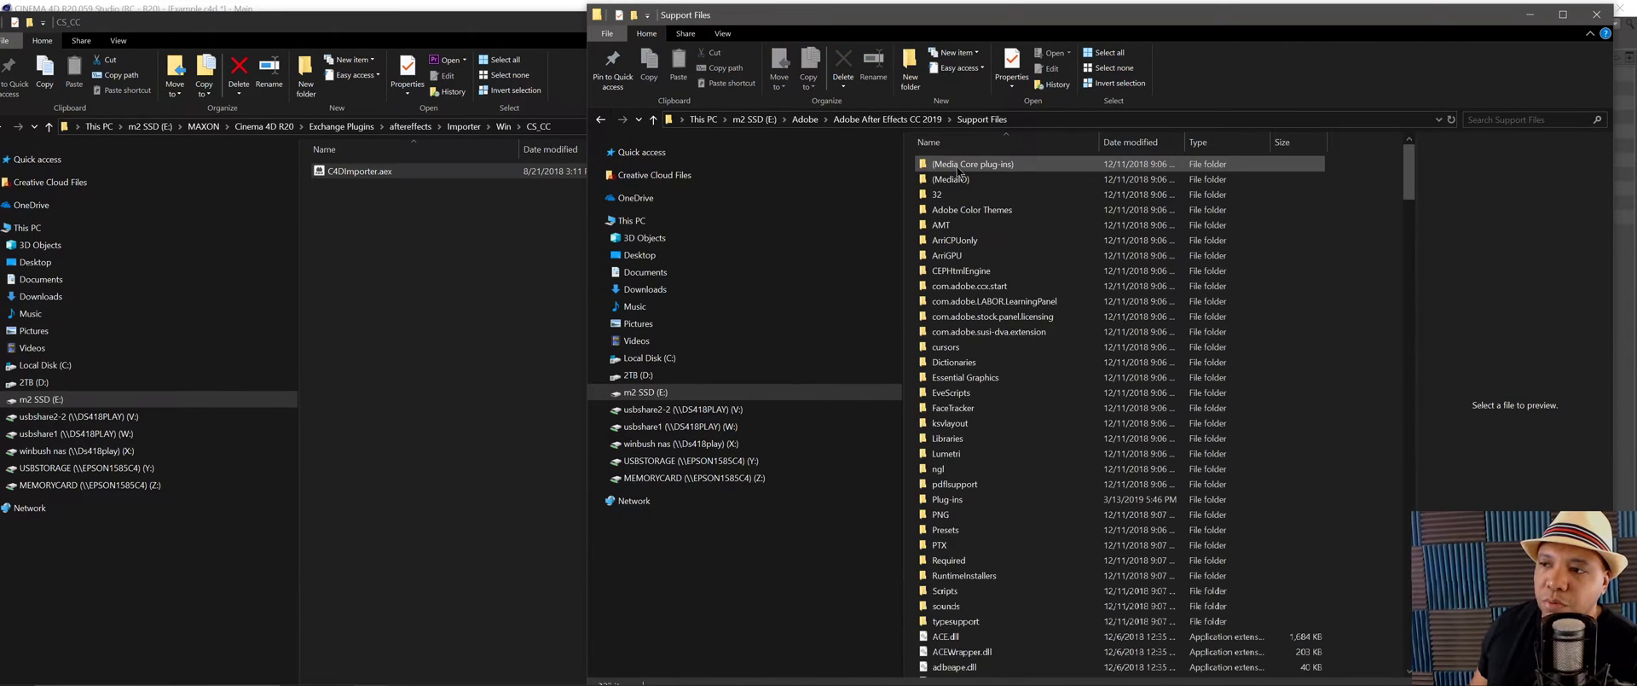
{"action": "left_click", "coordinate": [968, 503]}
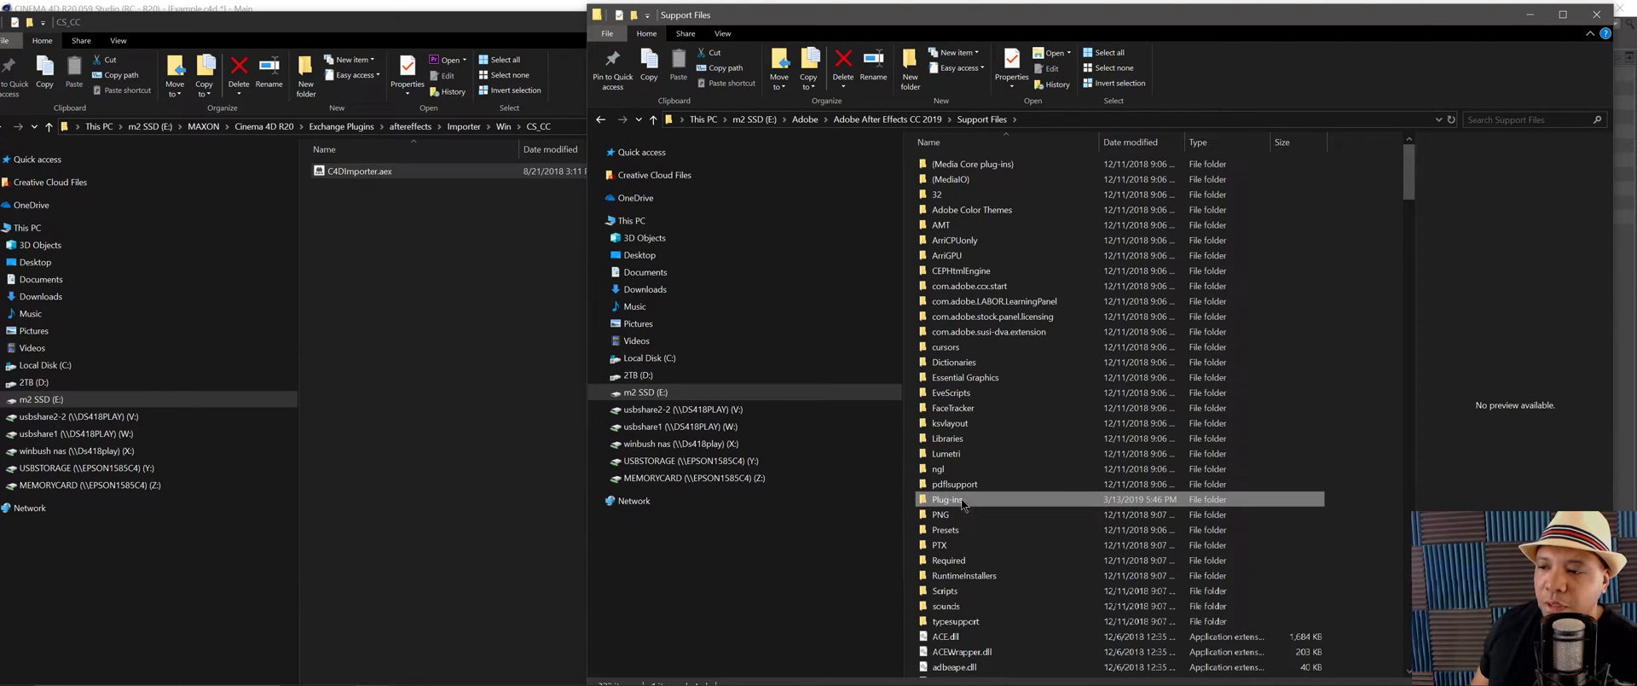
{"action": "double_click", "coordinate": [962, 503]}
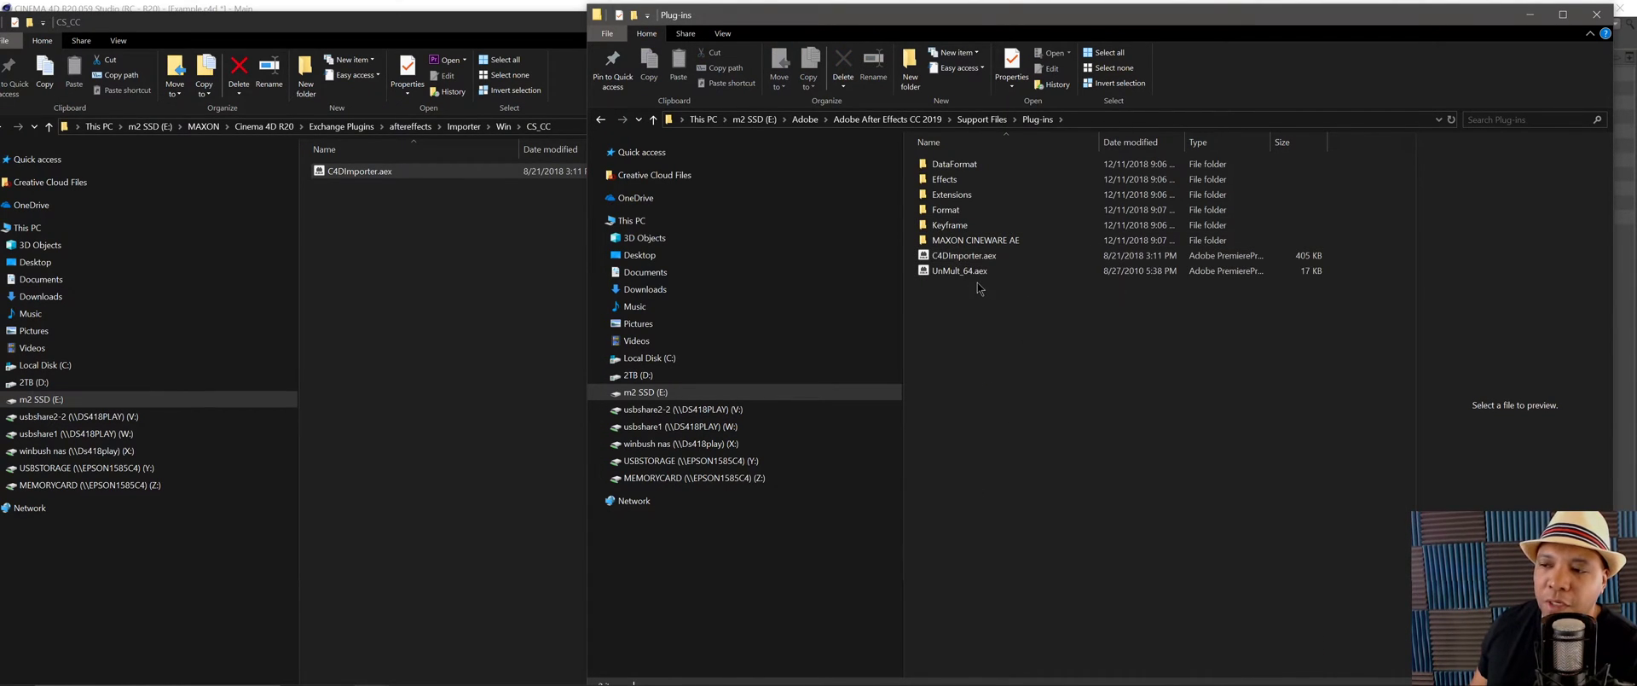
Compare C4DImporter.aex in the CS_CC folder with the After Effects Plug-ins folder, and close both Explorer windows.
{"action": "left_click", "coordinate": [465, 226]}
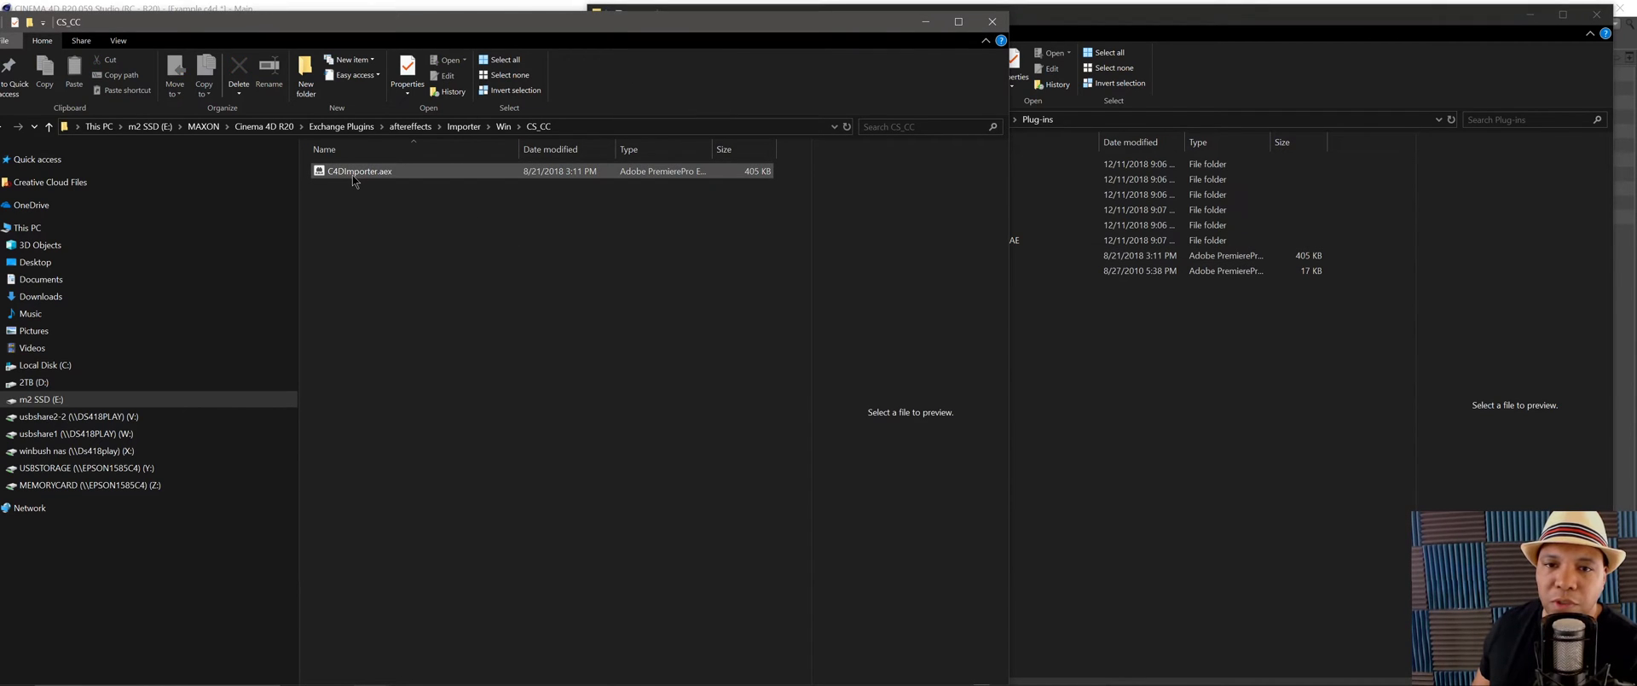
{"action": "left_click", "coordinate": [353, 174]}
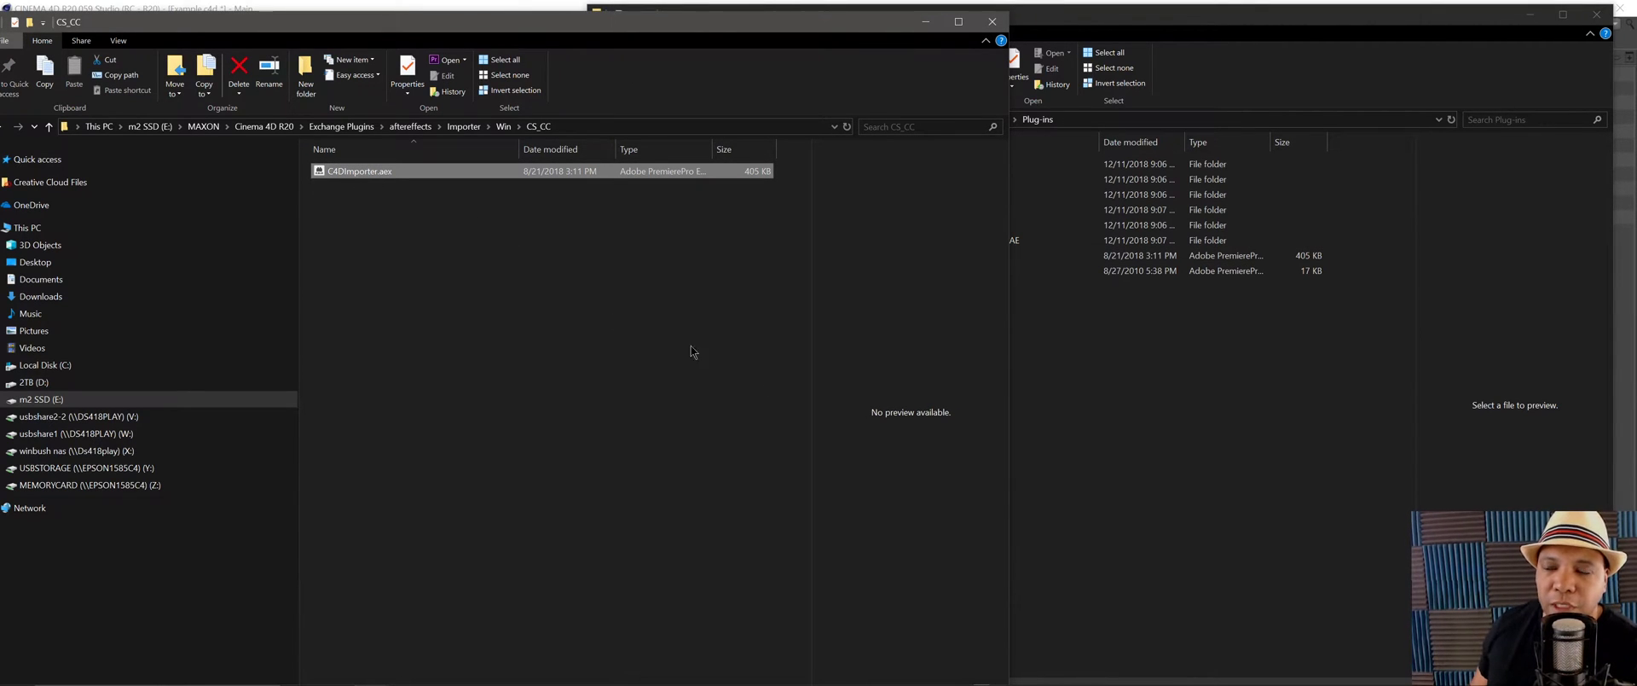
{"action": "left_click", "coordinate": [1045, 399]}
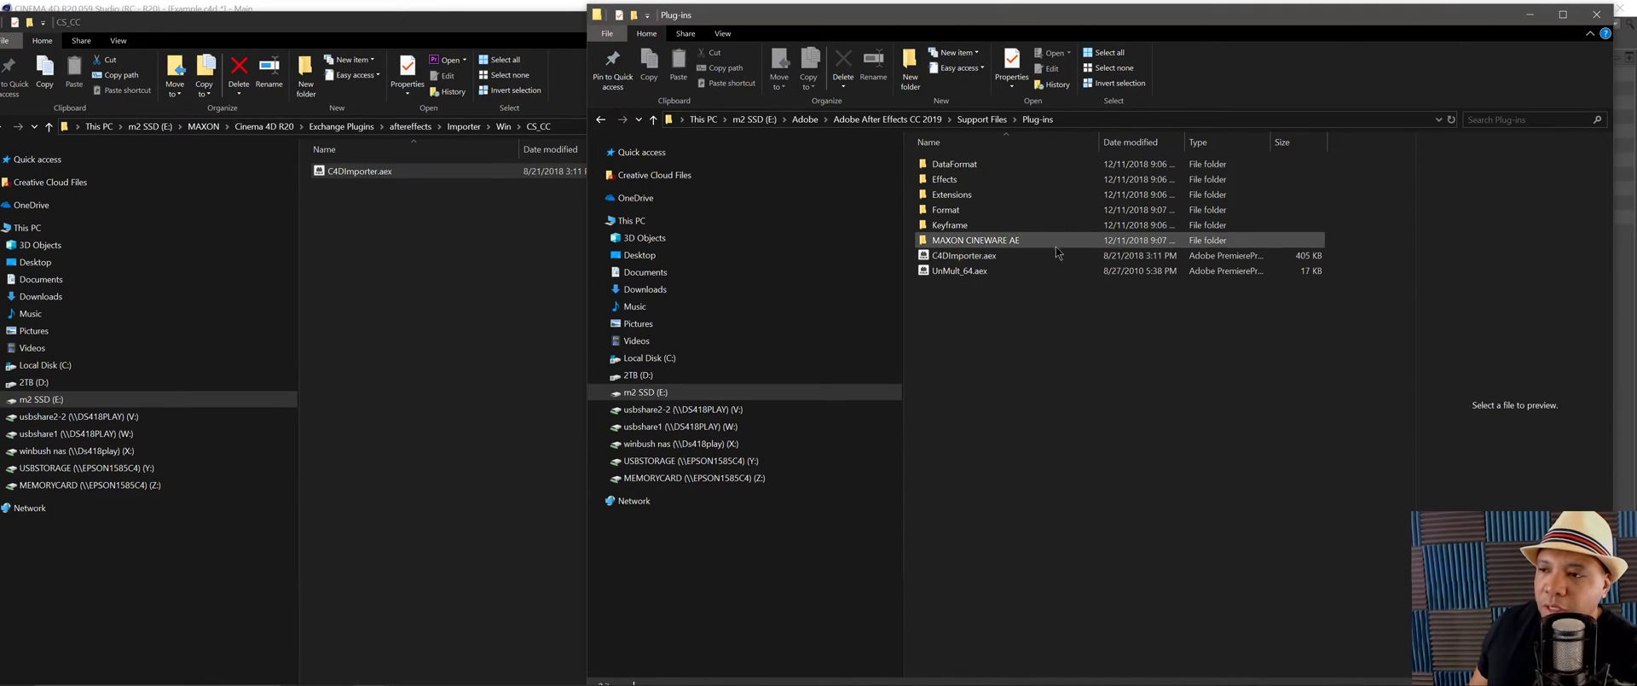
{"action": "left_click", "coordinate": [1592, 16]}
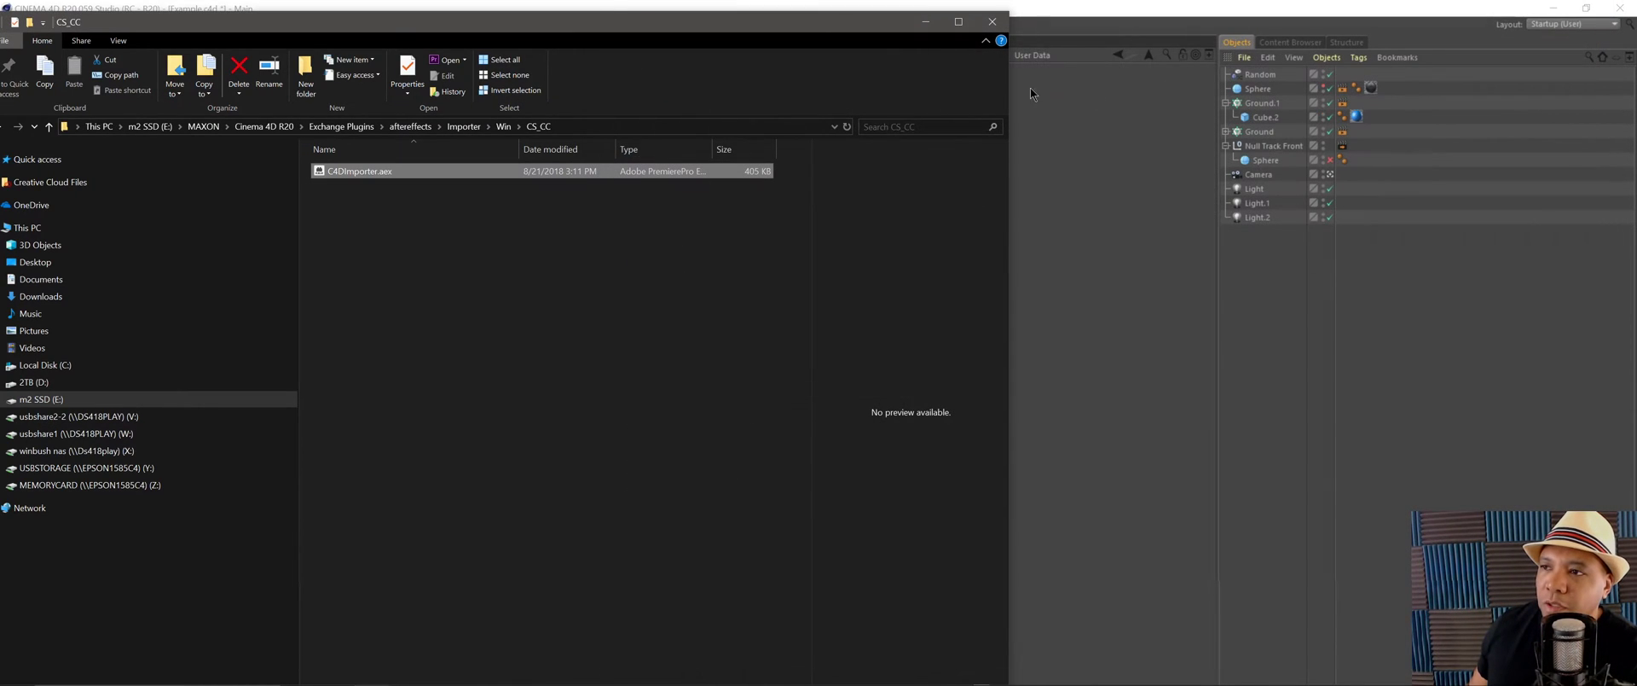
{"action": "left_click", "coordinate": [993, 22]}
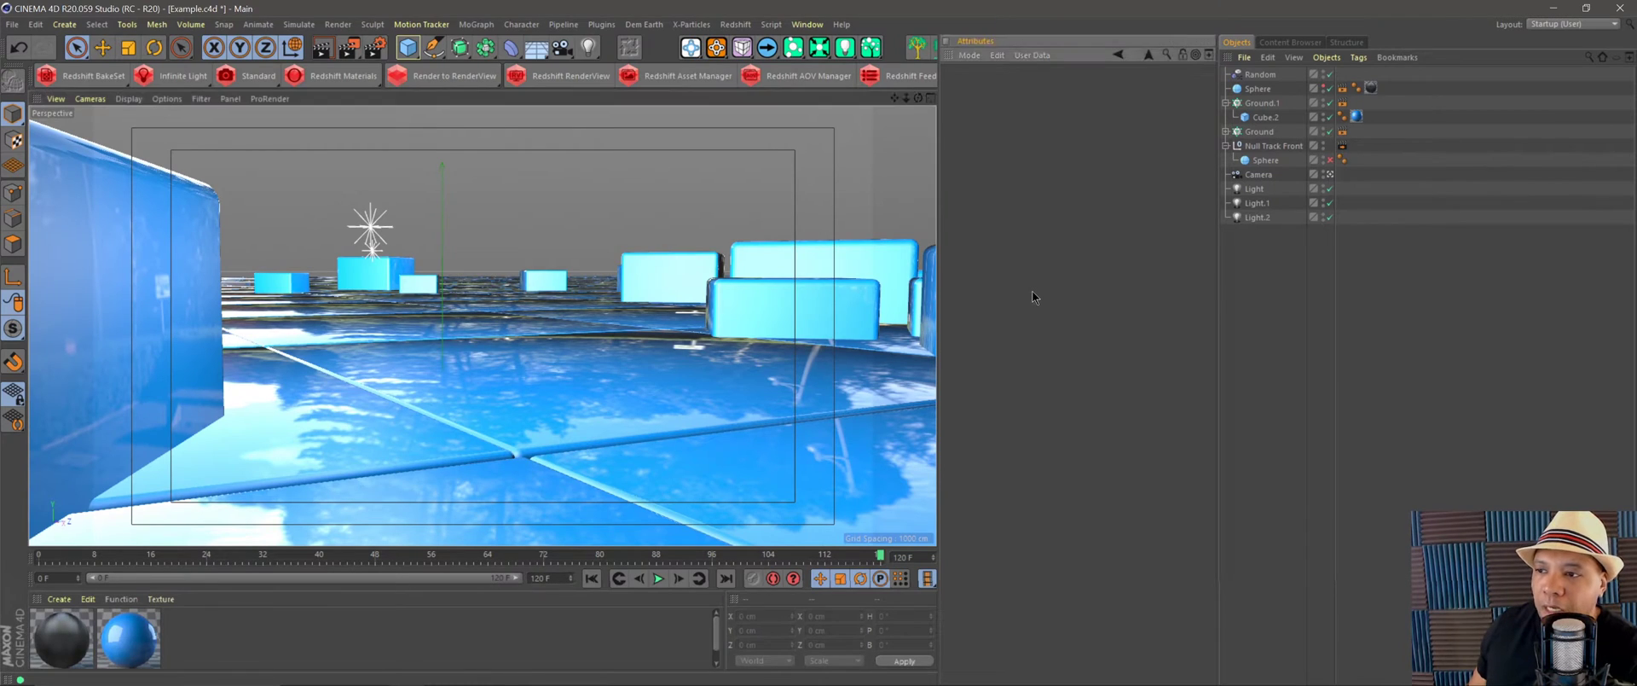
Scrub the scene animation back to the first frame and forward to frame 120 to review the camera move.
{"action": "left_click_drag", "start_coordinate": [487, 551], "coordinate": [11, 565]}
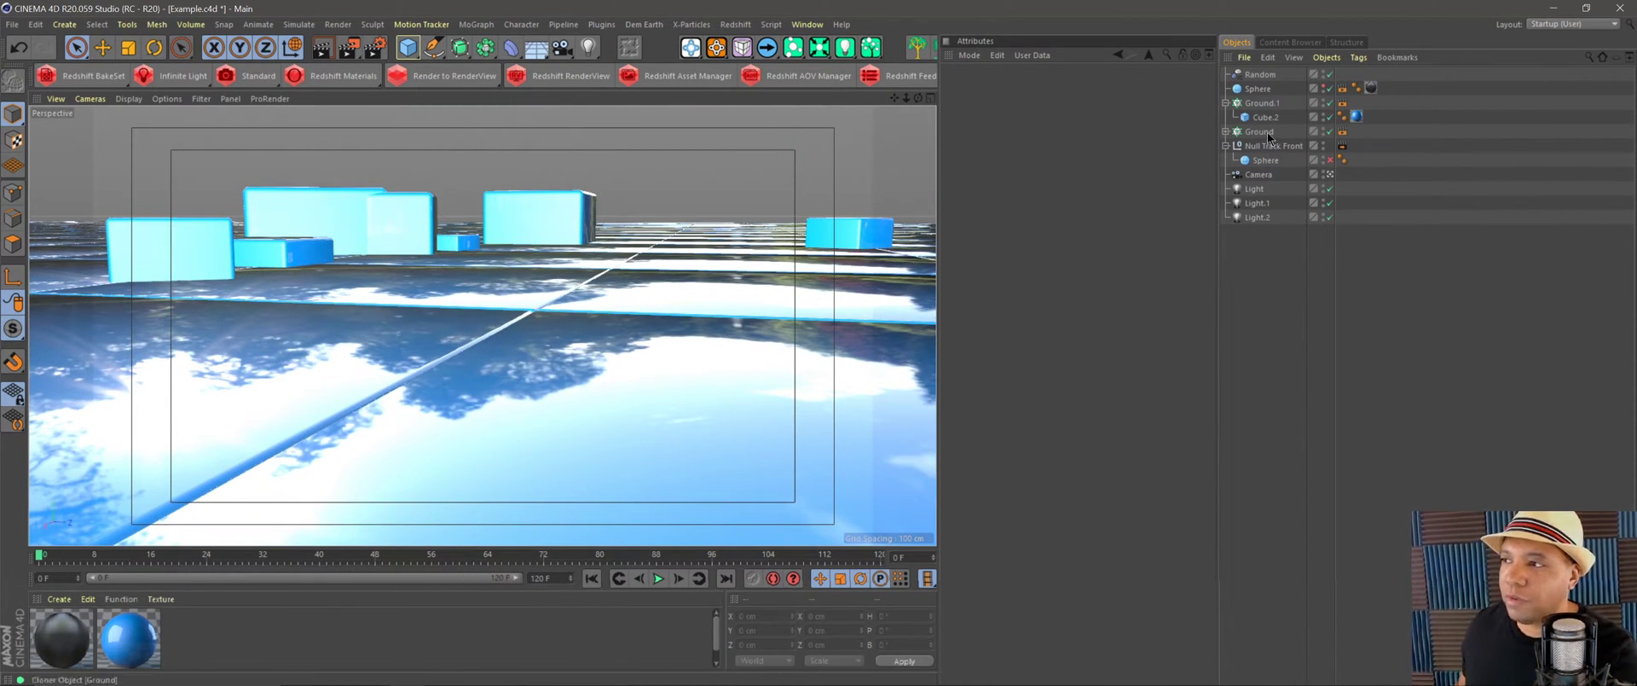
{"action": "left_click_drag", "start_coordinate": [191, 554], "coordinate": [1008, 542]}
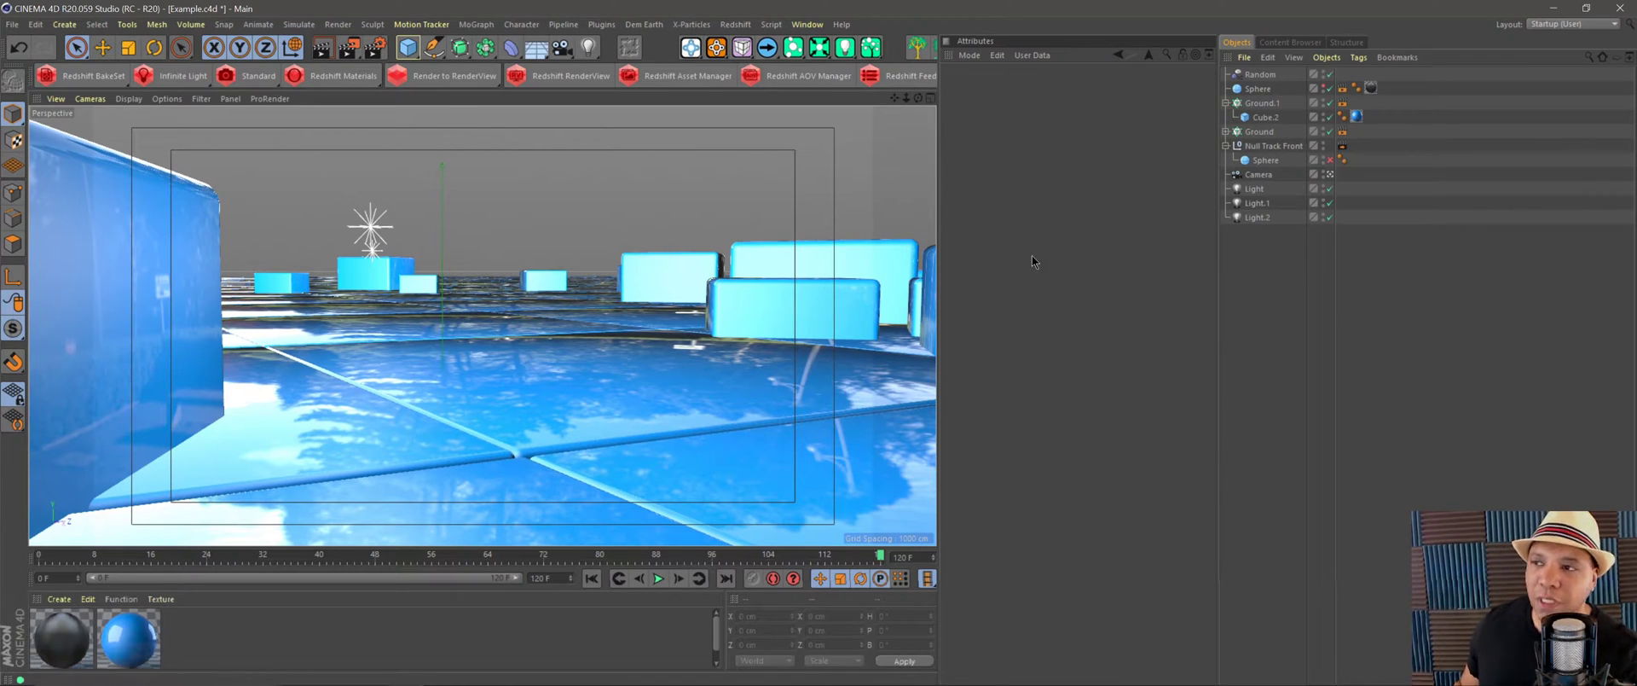
{"action": "left_click", "coordinate": [1090, 258]}
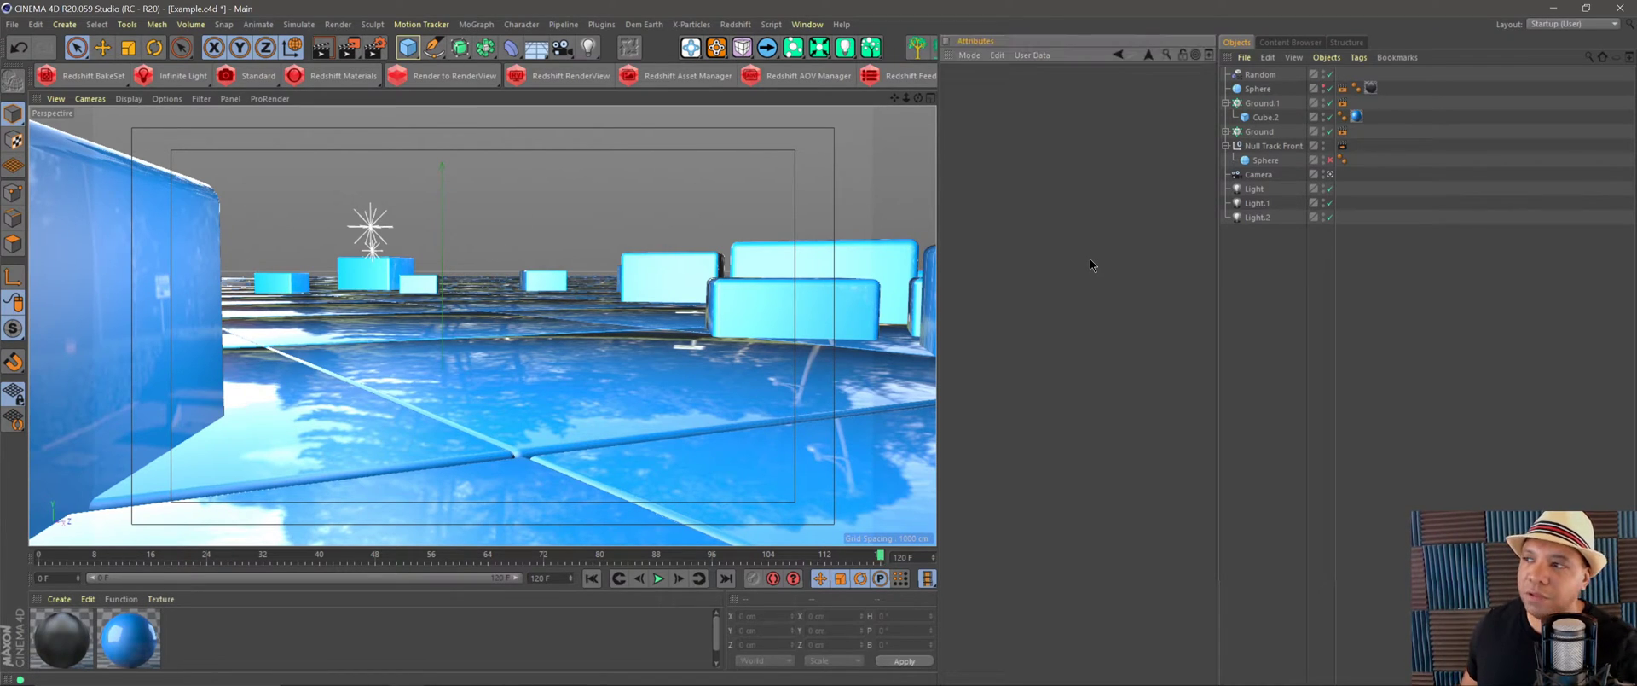
Add a sphere primitive to the scene, widen the attributes area and show the sphere's coordinates.
{"action": "left_click", "coordinate": [411, 49]}
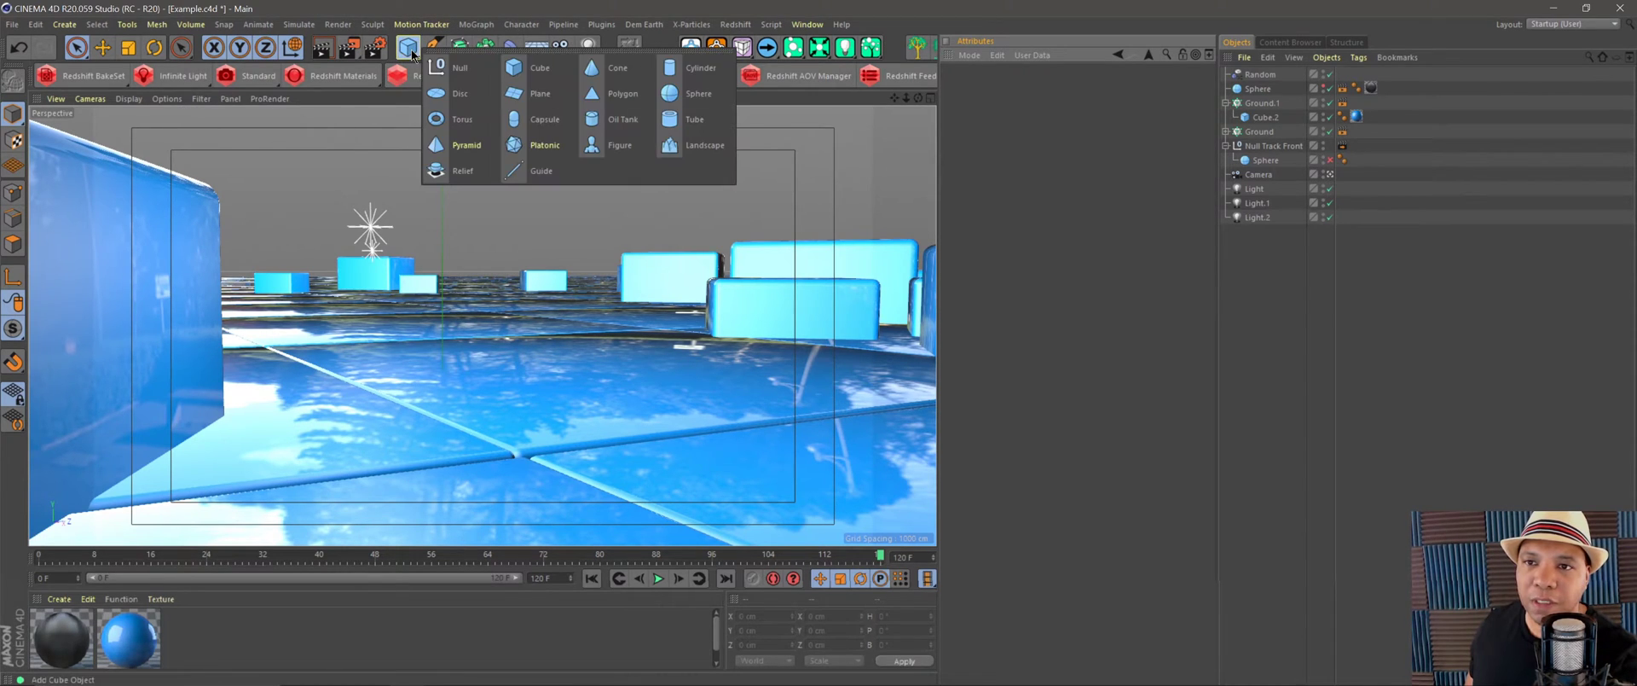
{"action": "left_click", "coordinate": [707, 101]}
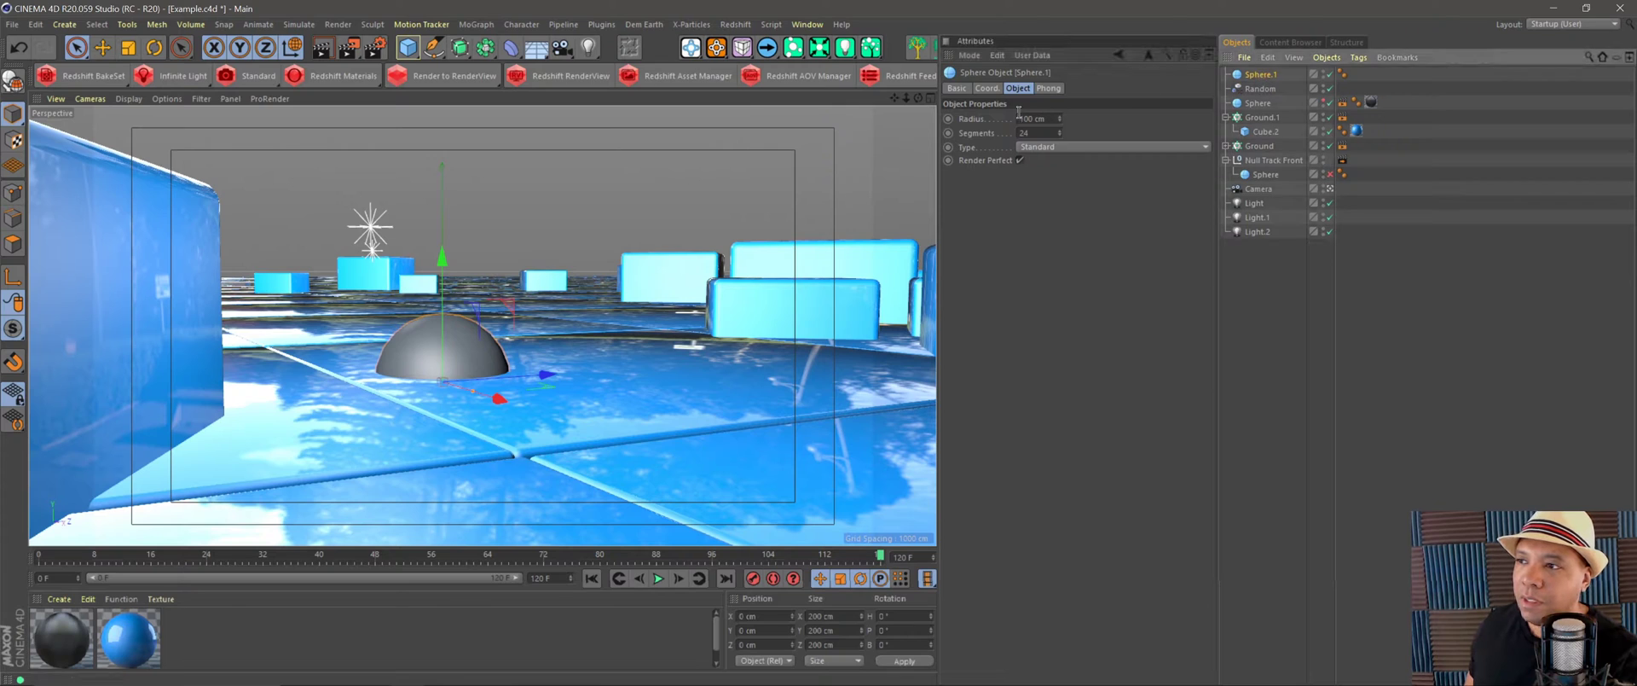
{"action": "left_click_drag", "start_coordinate": [939, 173], "coordinate": [878, 173]}
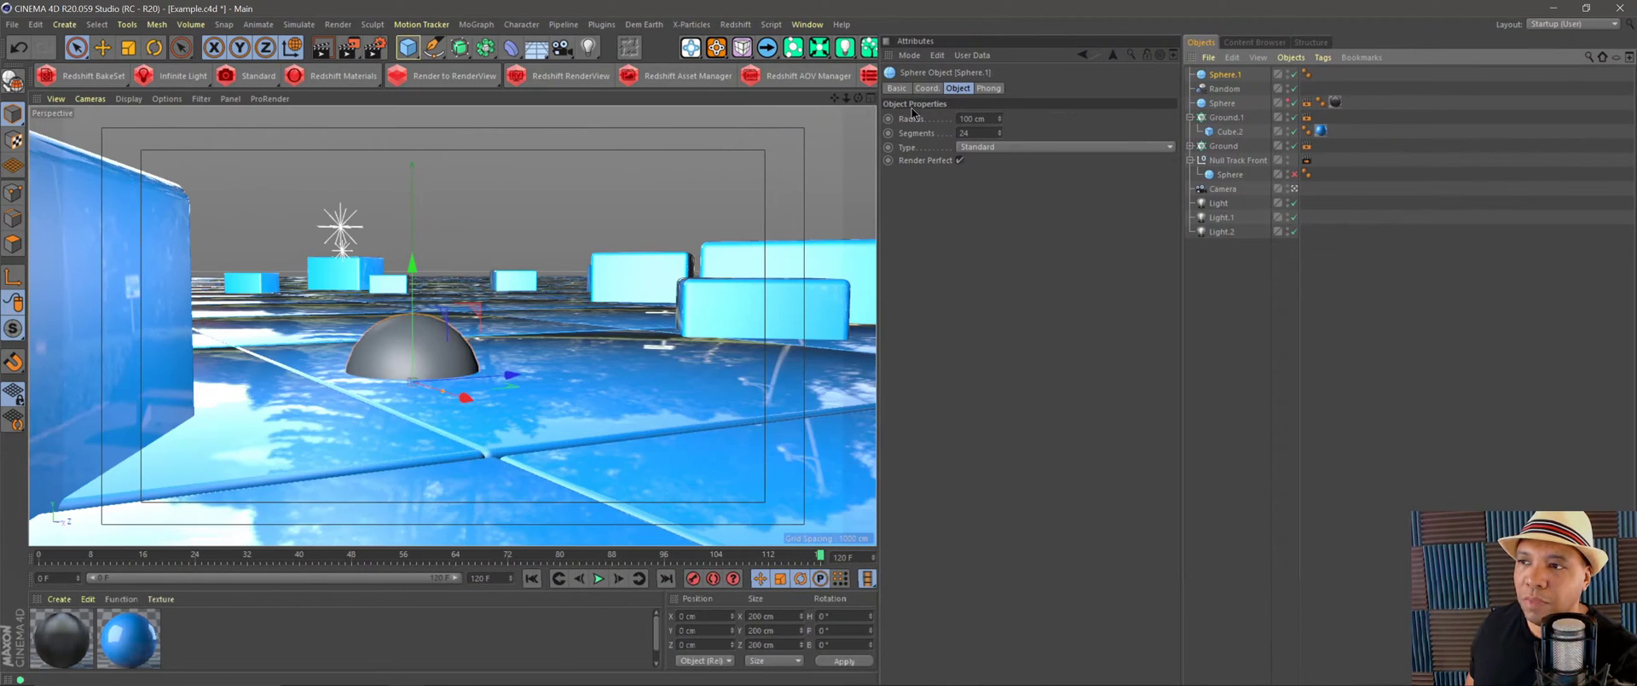
{"action": "left_click", "coordinate": [921, 90]}
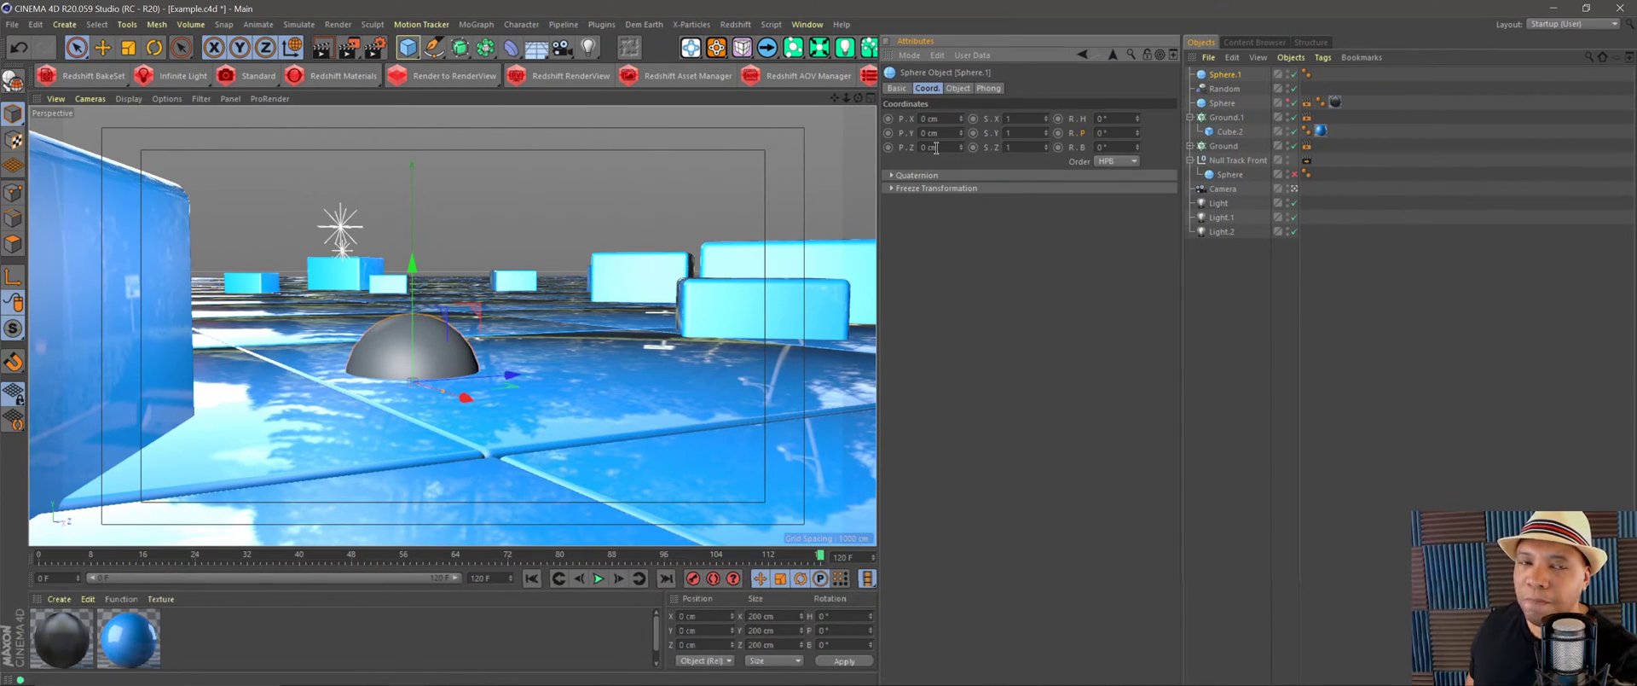
Create a null object and make the new sphere a child of it.
{"action": "left_click", "coordinate": [62, 25]}
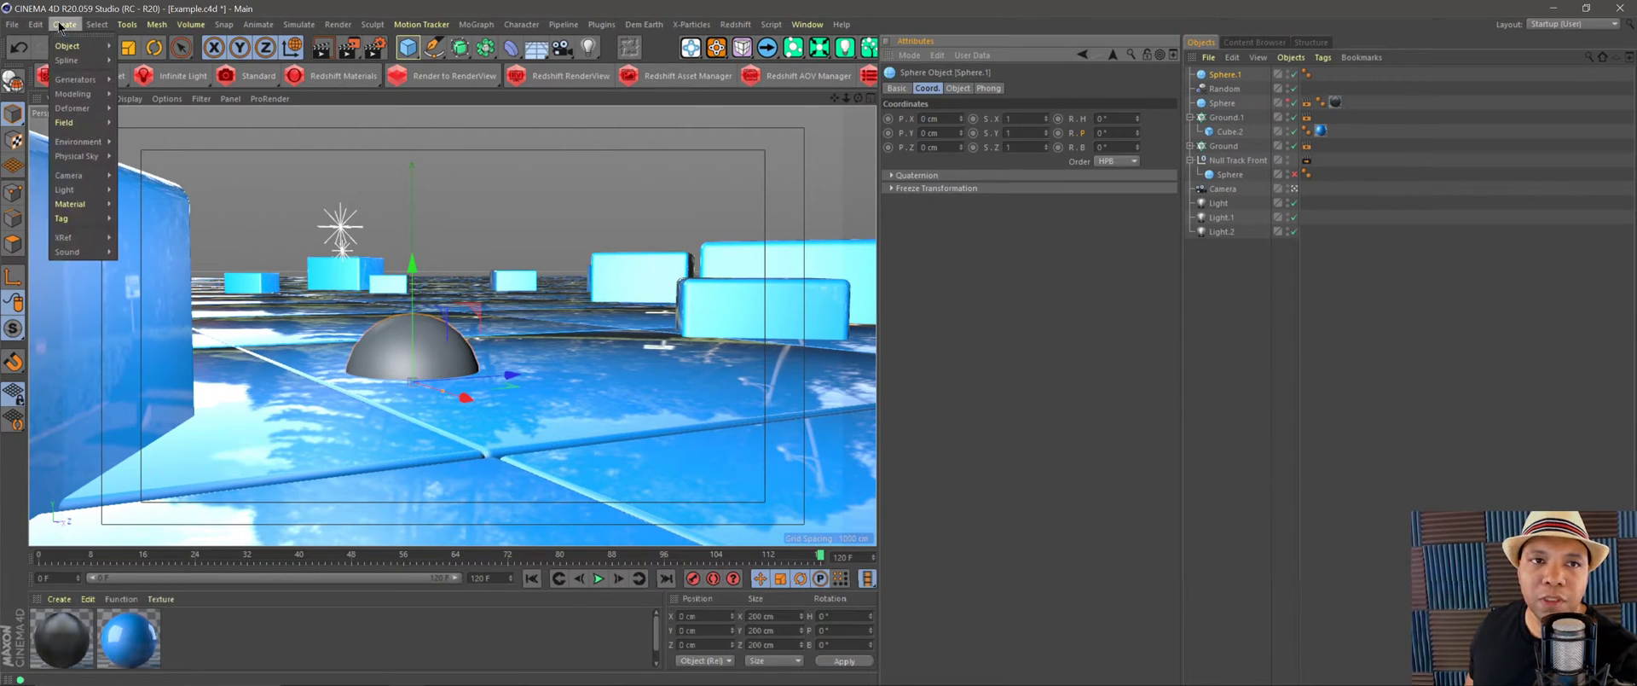
{"action": "mouse_move", "coordinate": [70, 46]}
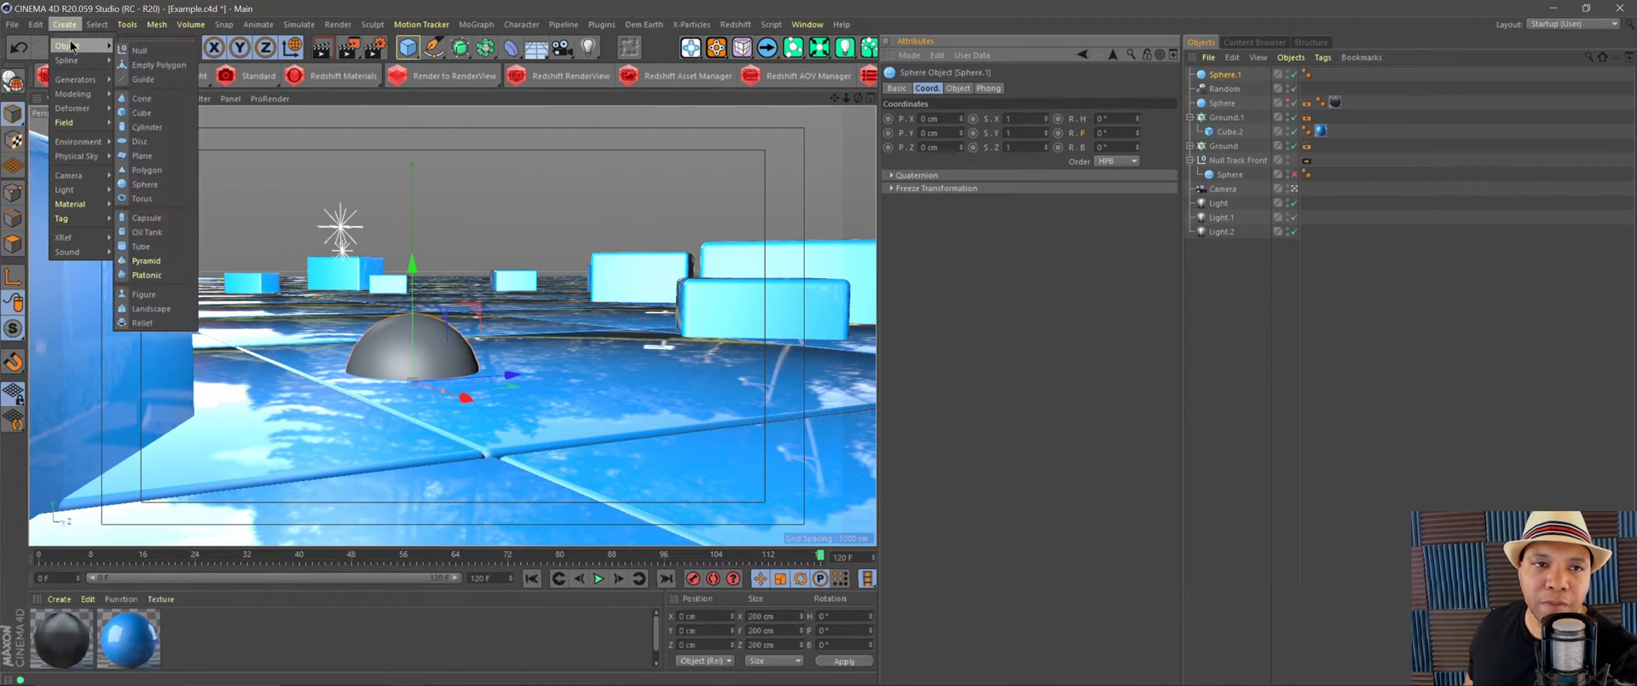
{"action": "left_click", "coordinate": [150, 50]}
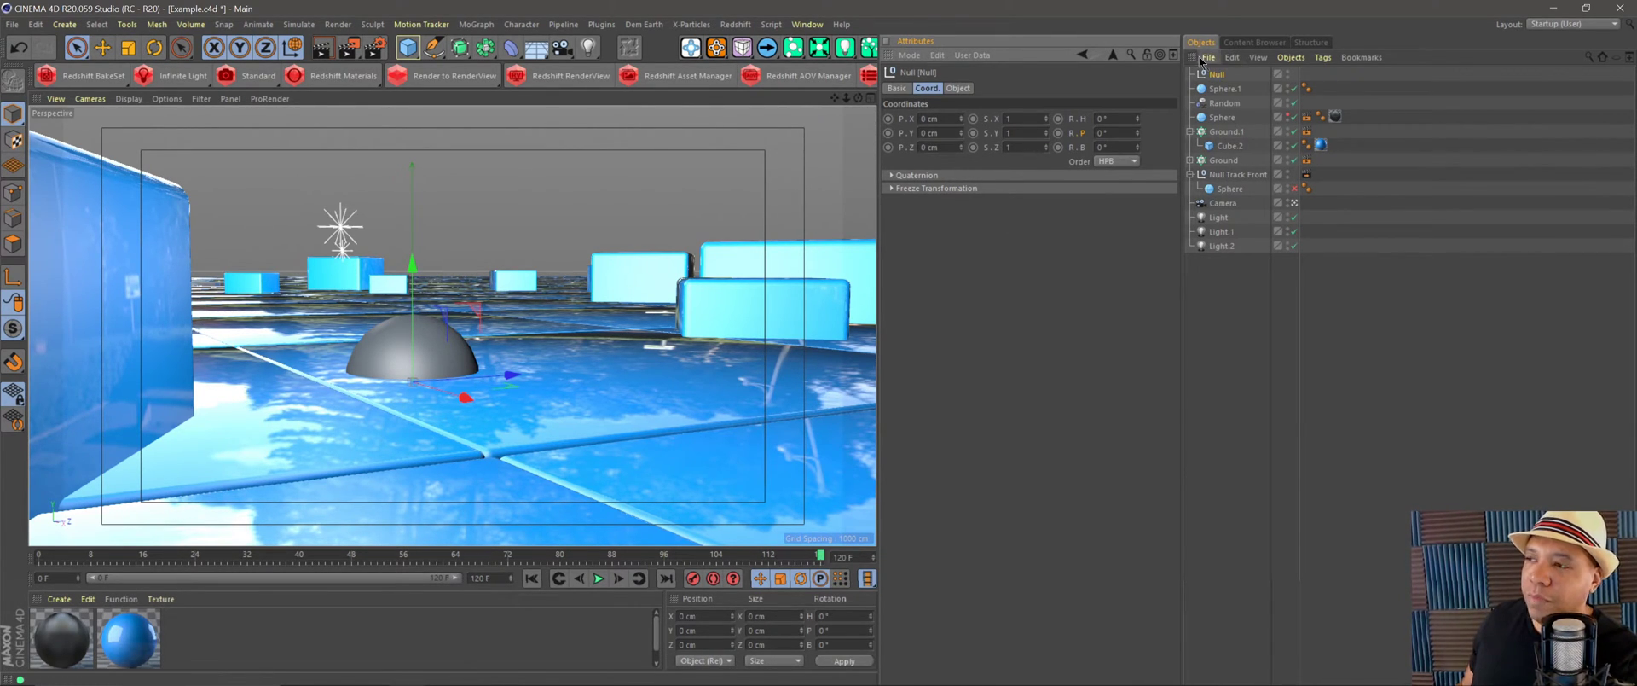
{"action": "left_click", "coordinate": [1226, 91]}
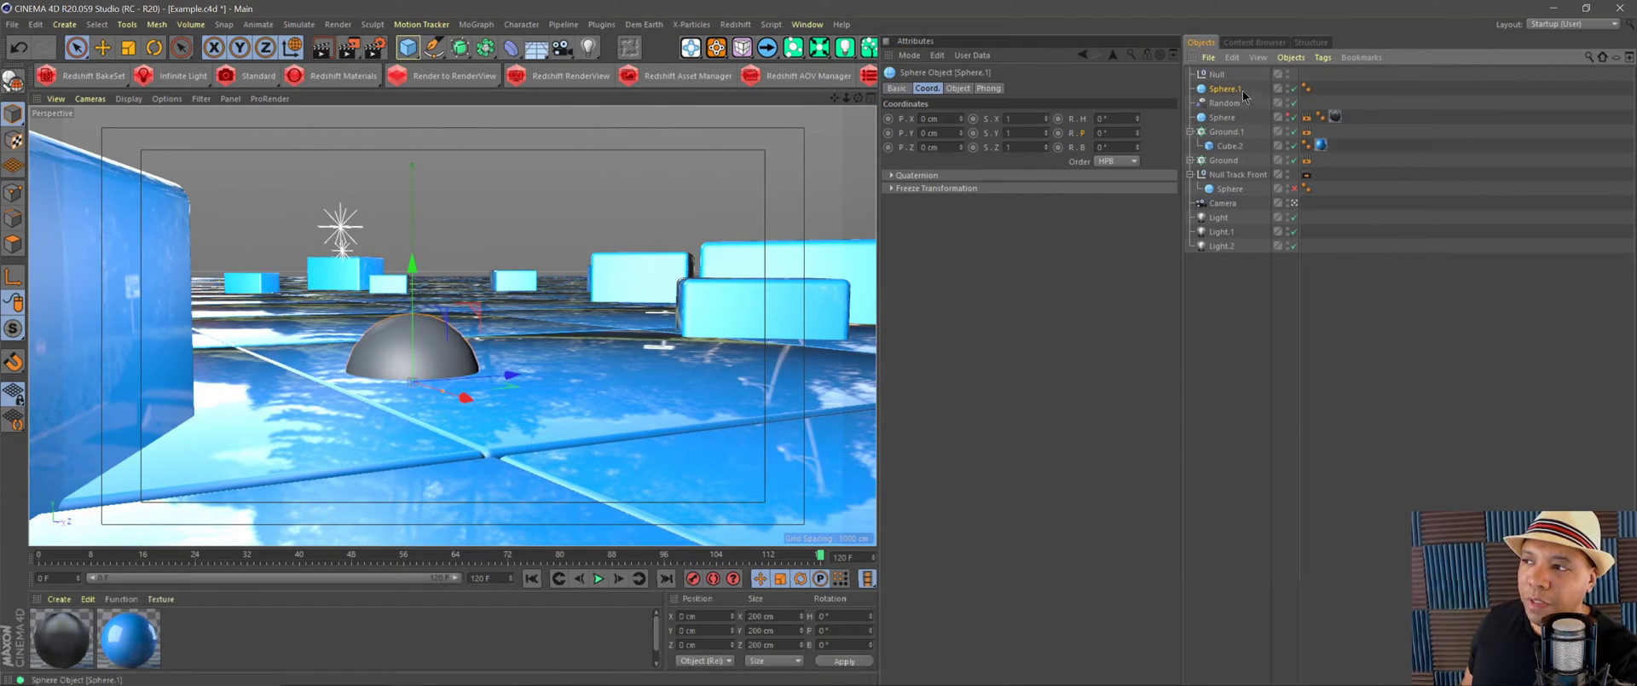
{"action": "mouse_move", "coordinate": [1217, 94]}
{"action": "left_mouse_down"}
{"action": "mouse_move", "coordinate": [1238, 84]}
{"action": "mouse_move", "coordinate": [1216, 76]}
{"action": "left_mouse_up"}
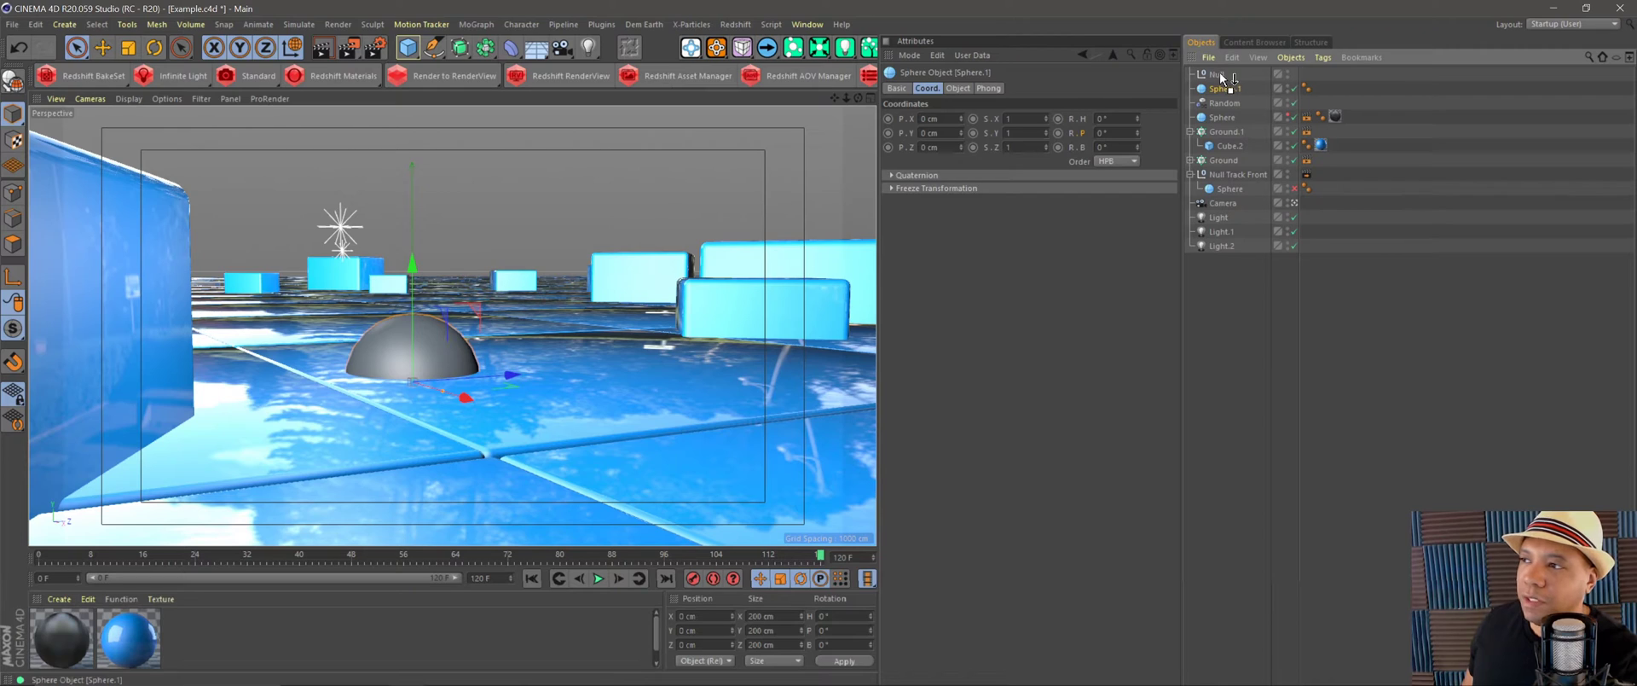
Try moving the null with its child sphere a few centimetres along Z, and undo the move.
{"action": "left_click", "coordinate": [1217, 77]}
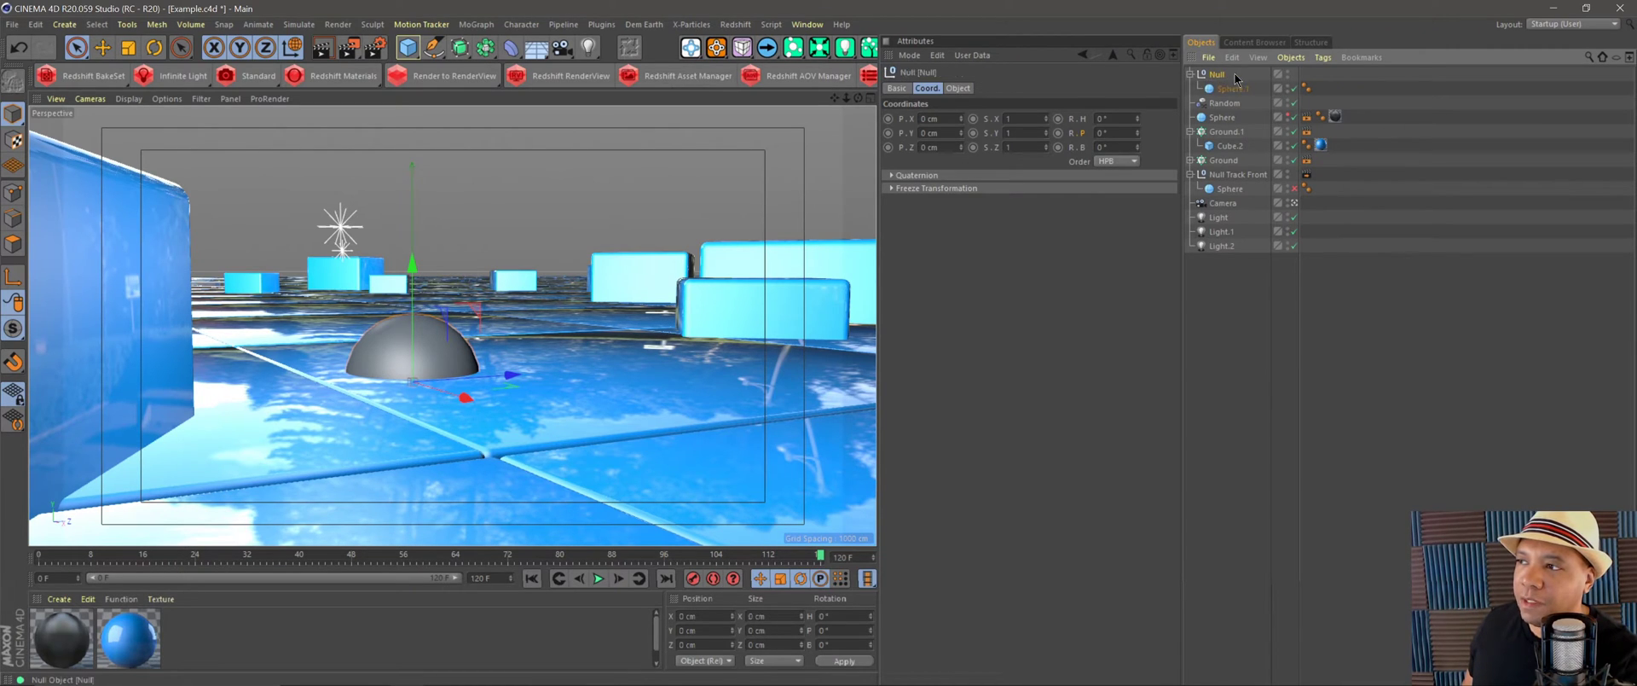
{"action": "mouse_move", "coordinate": [484, 372]}
{"action": "left_mouse_down"}
{"action": "mouse_move", "coordinate": [669, 351]}
{"action": "mouse_move", "coordinate": [440, 371]}
{"action": "mouse_move", "coordinate": [586, 357]}
{"action": "mouse_move", "coordinate": [488, 349]}
{"action": "left_mouse_up"}
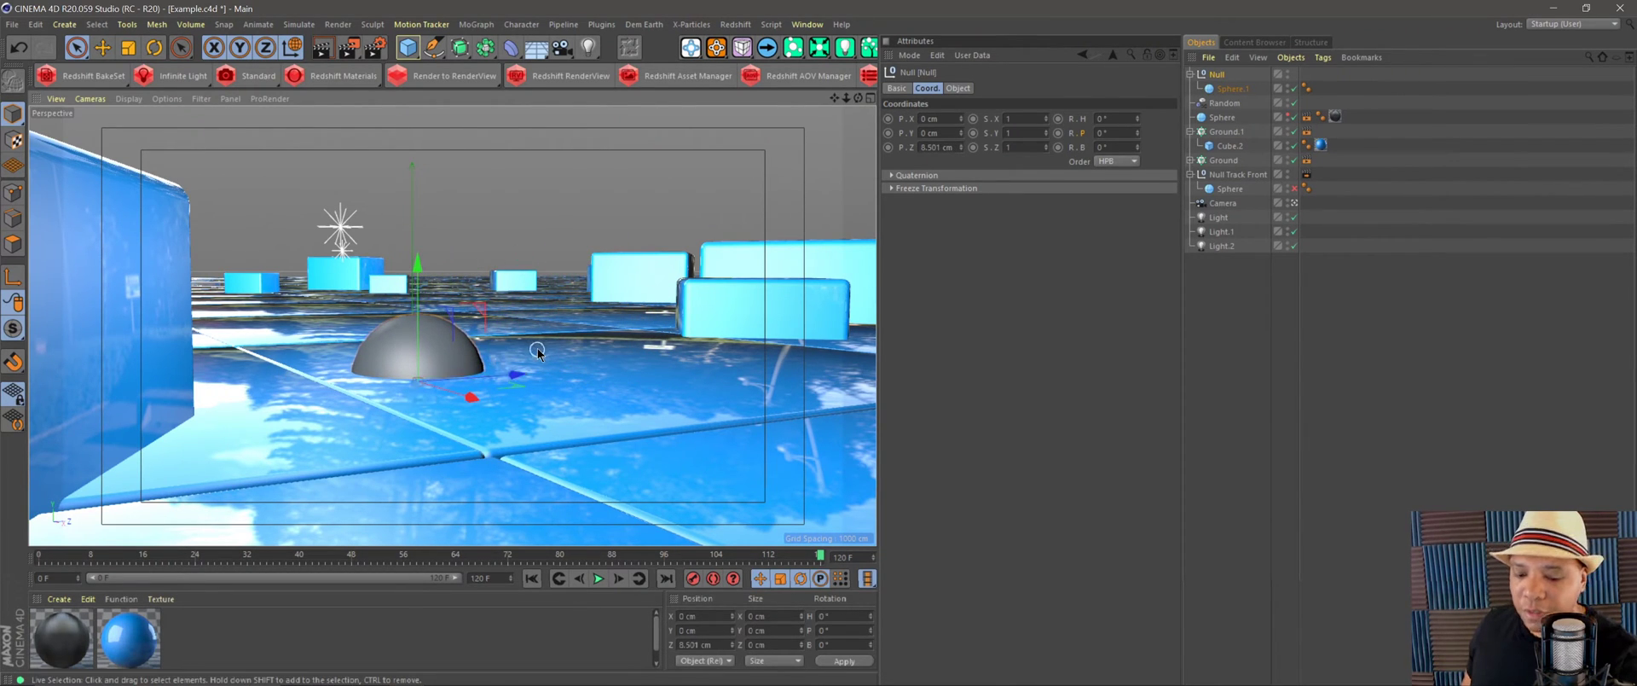
{"action": "key", "text": "ctrl+z"}
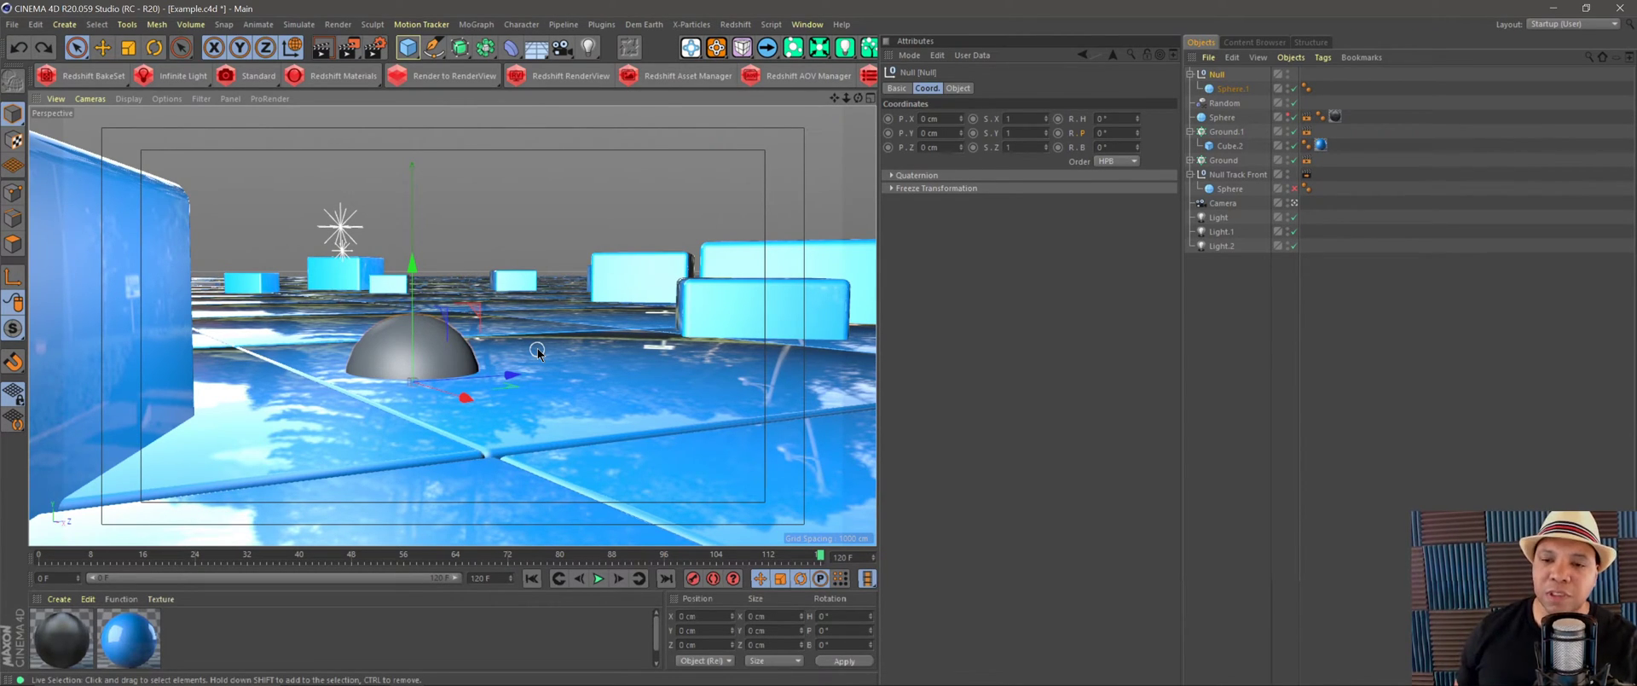
Set the radius of the sphere inside the new null to 50 cm.
{"action": "left_click", "coordinate": [1232, 89]}
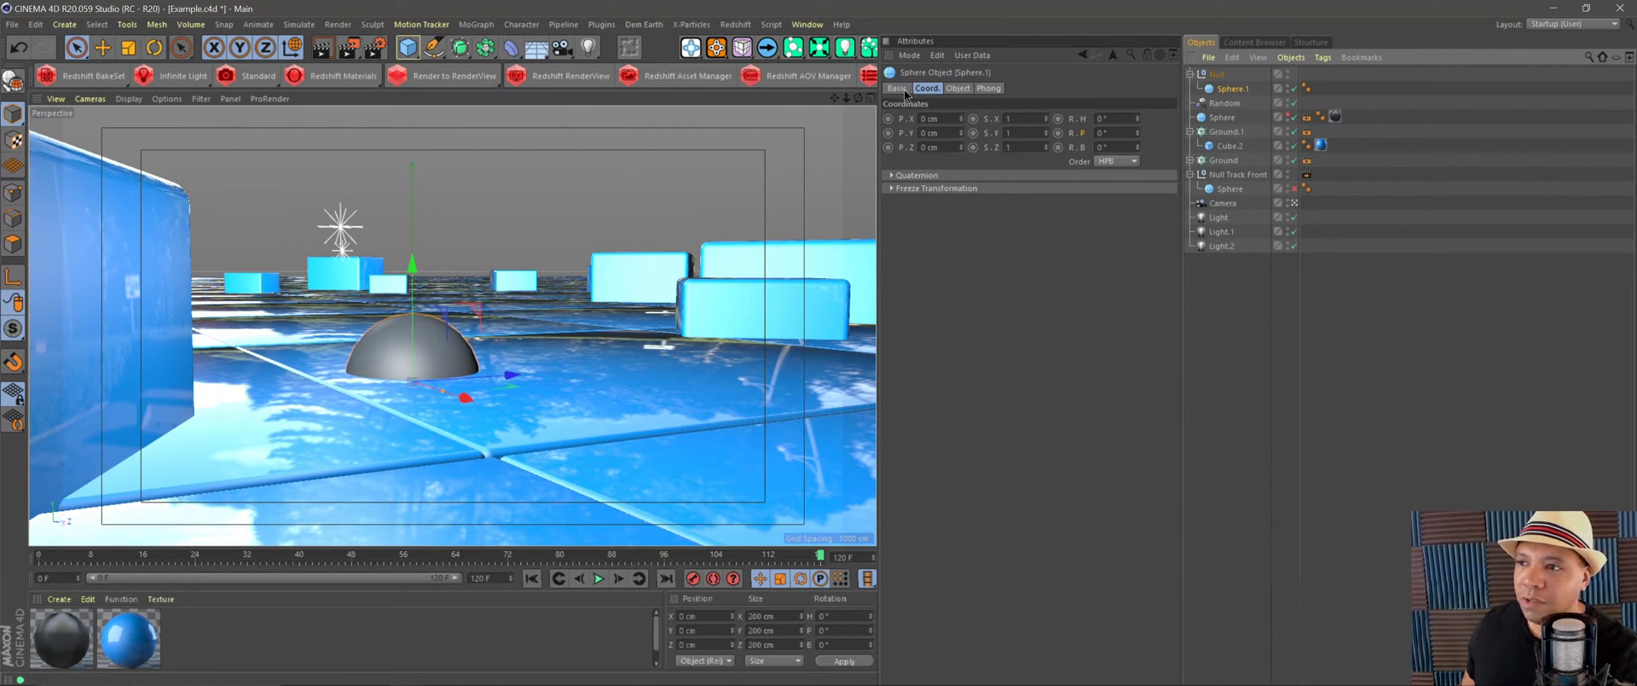
{"action": "left_click", "coordinate": [955, 88]}
{"action": "left_click", "coordinate": [963, 119]}
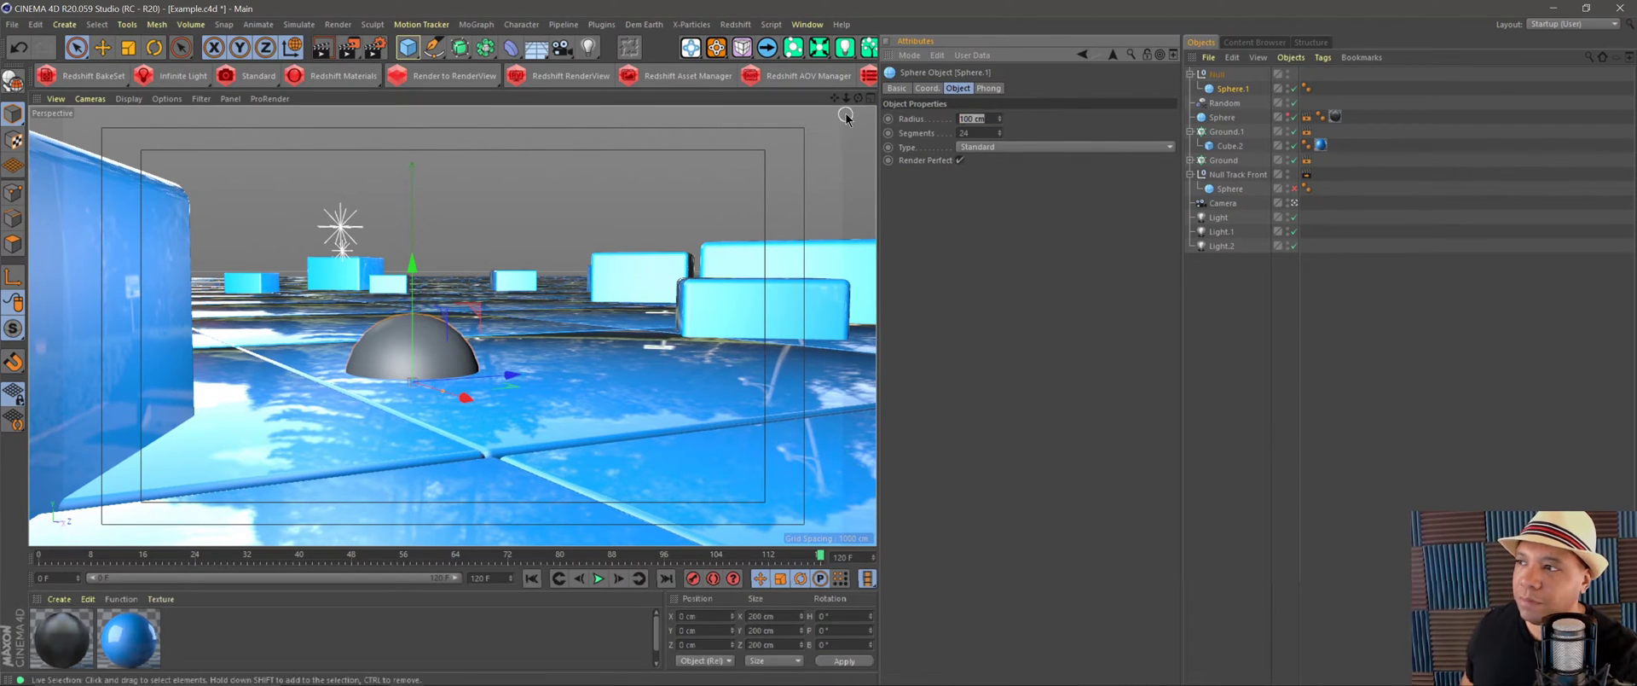
{"action": "type", "text": "50"}
{"action": "key", "text": "Return"}
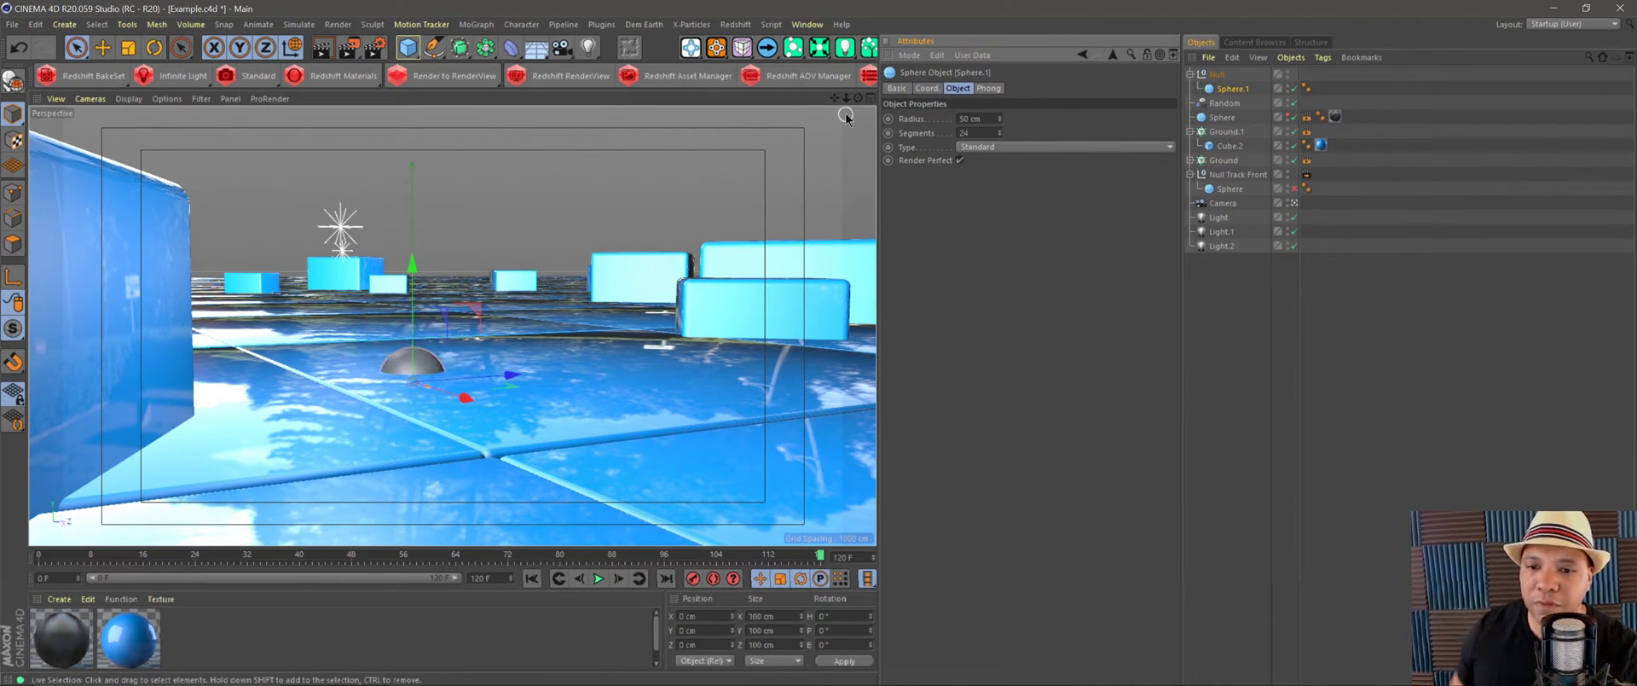
Switch to the four-view layout and move the null far into the background, to about X -26887 cm and Z 7931 cm.
{"action": "left_click", "coordinate": [871, 99]}
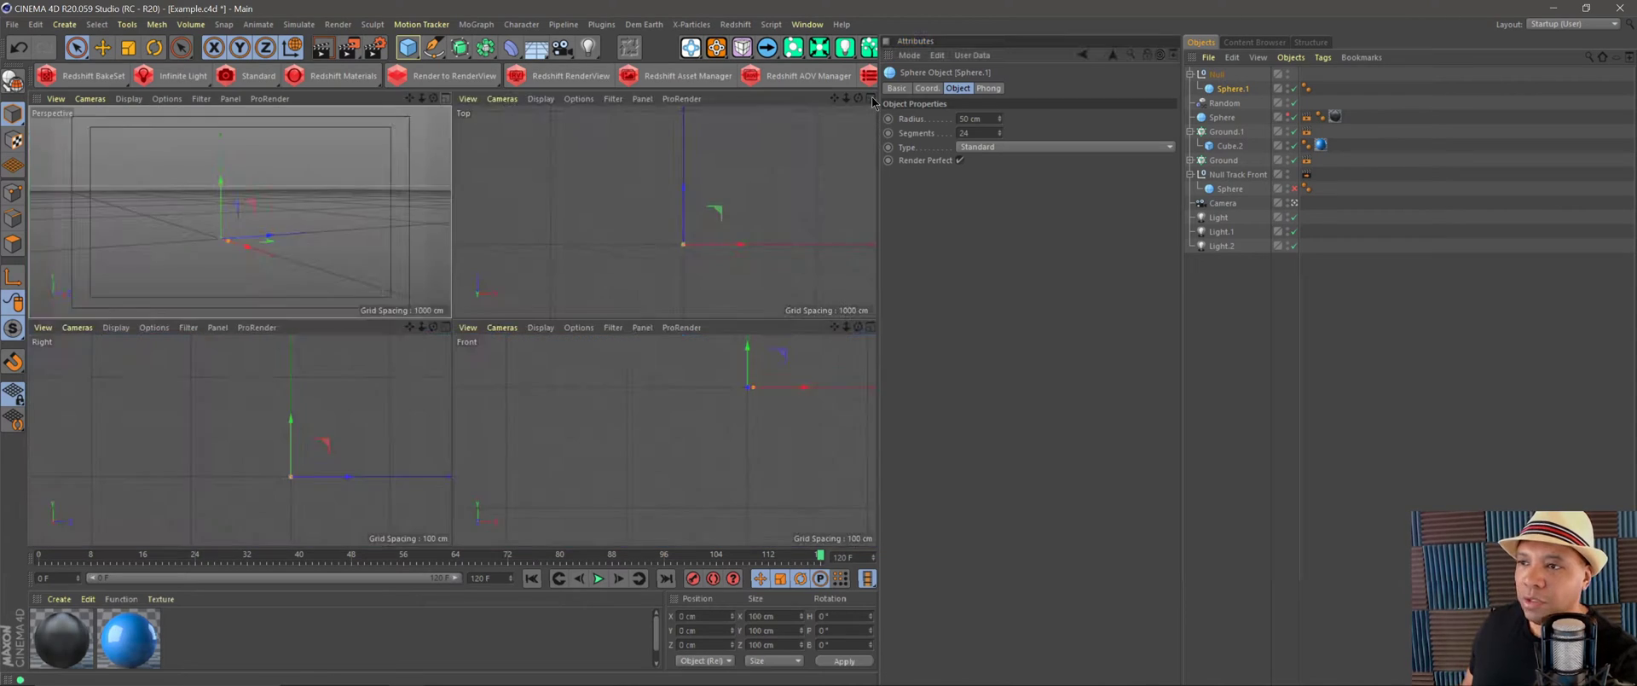
{"action": "scroll", "coordinate": [625, 210], "scroll_direction": "down", "scroll_amount": 2}
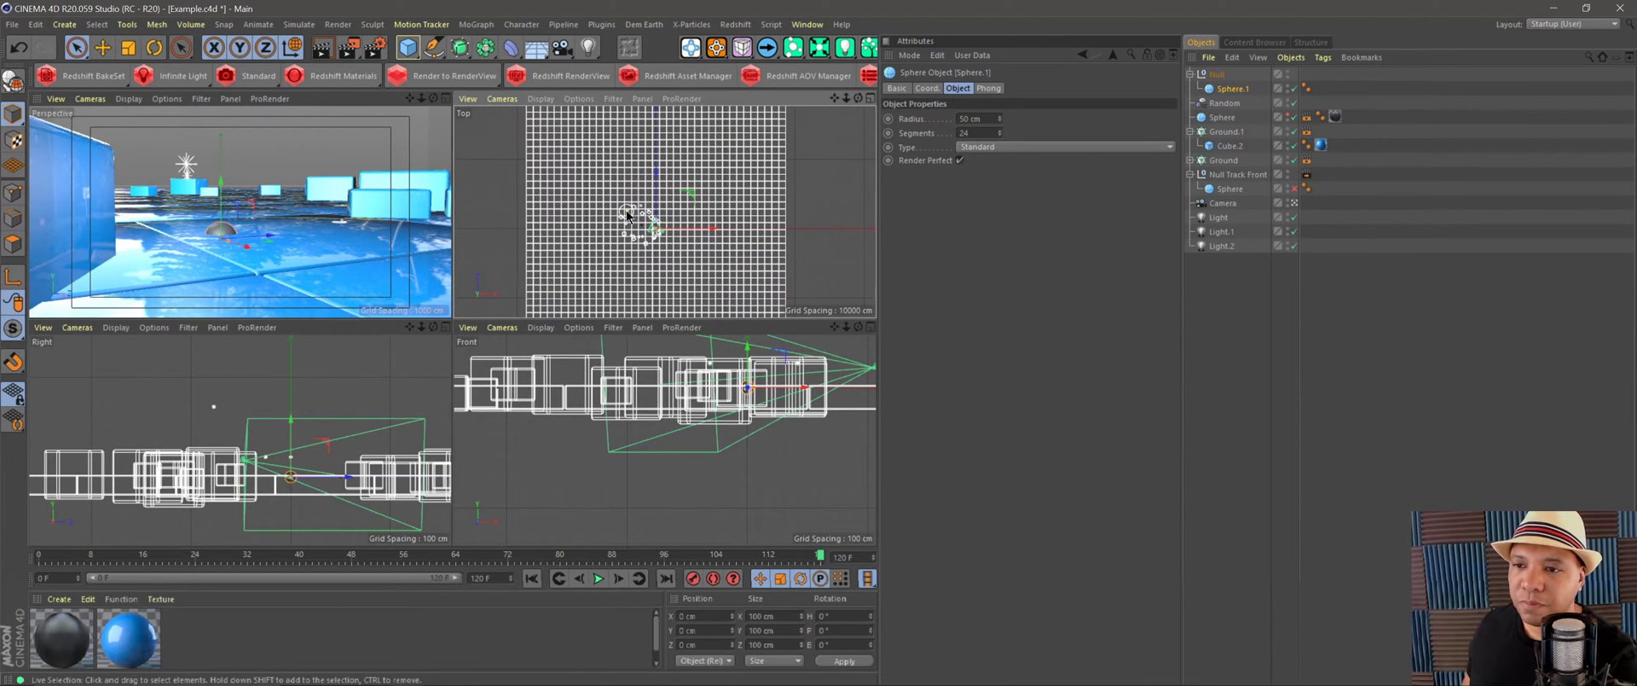
{"action": "left_click", "coordinate": [1218, 75]}
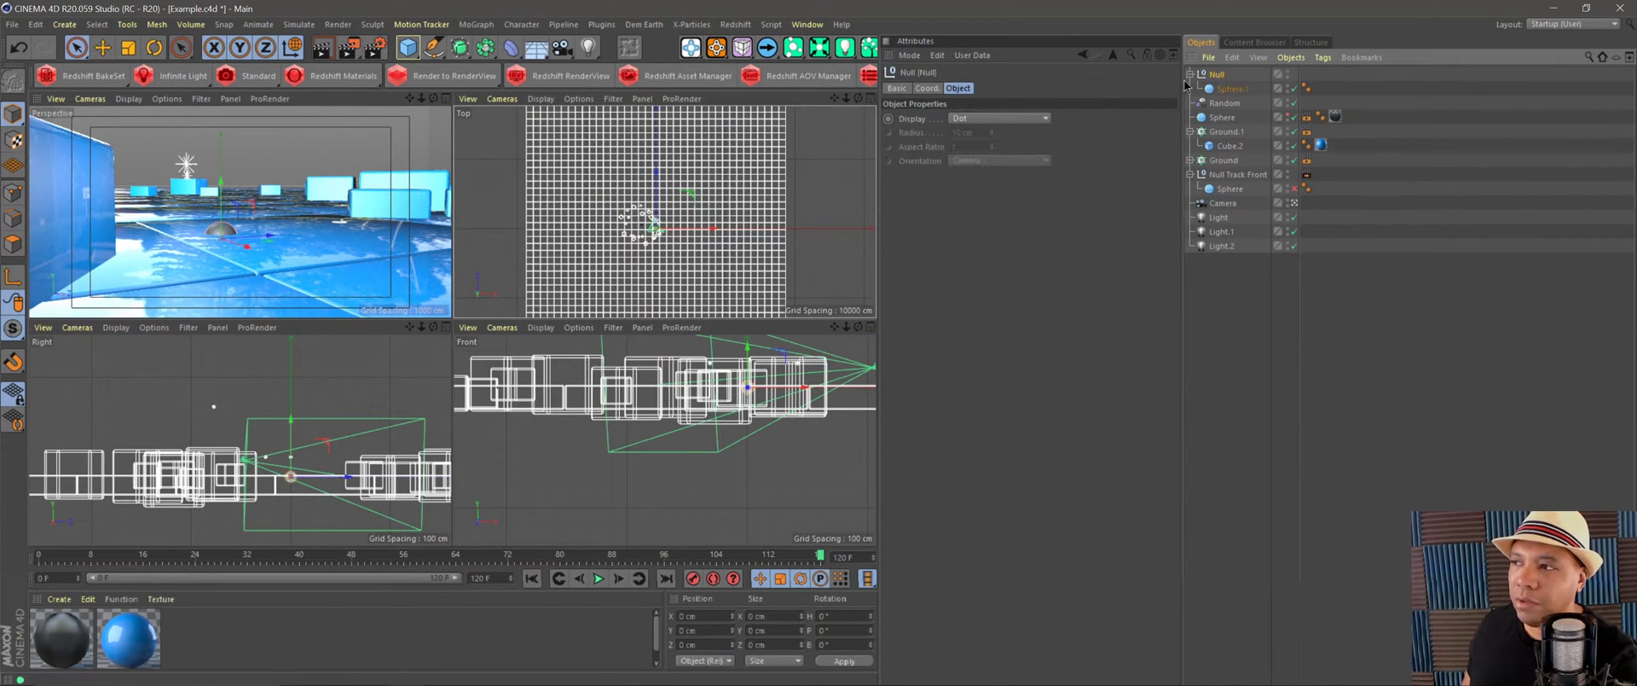
{"action": "left_click_drag", "start_coordinate": [695, 232], "coordinate": [517, 230]}
{"action": "left_click_drag", "start_coordinate": [476, 181], "coordinate": [471, 145]}
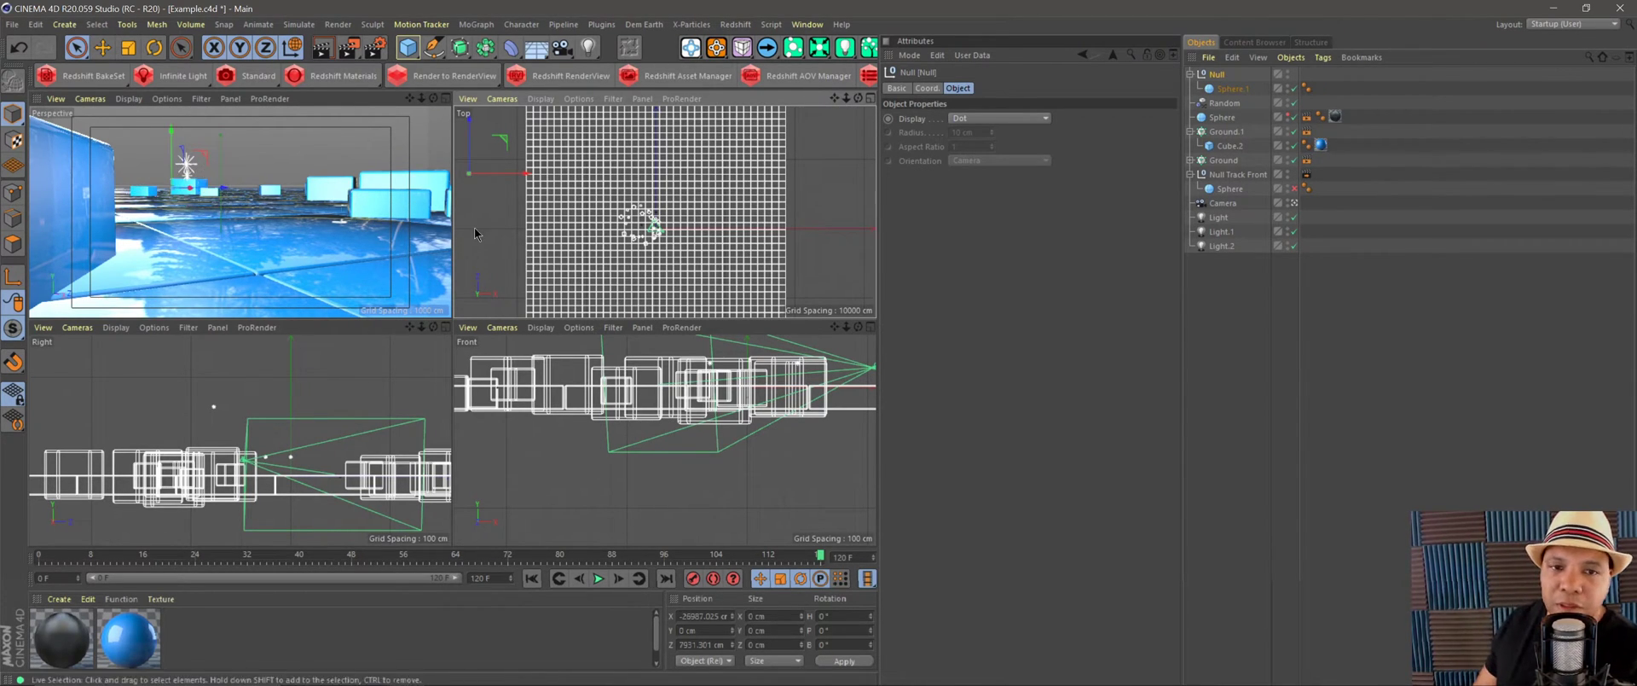
Rename the new null as "Null BG".
{"action": "double_click", "coordinate": [1220, 74]}
{"action": "left_click", "coordinate": [1232, 75]}
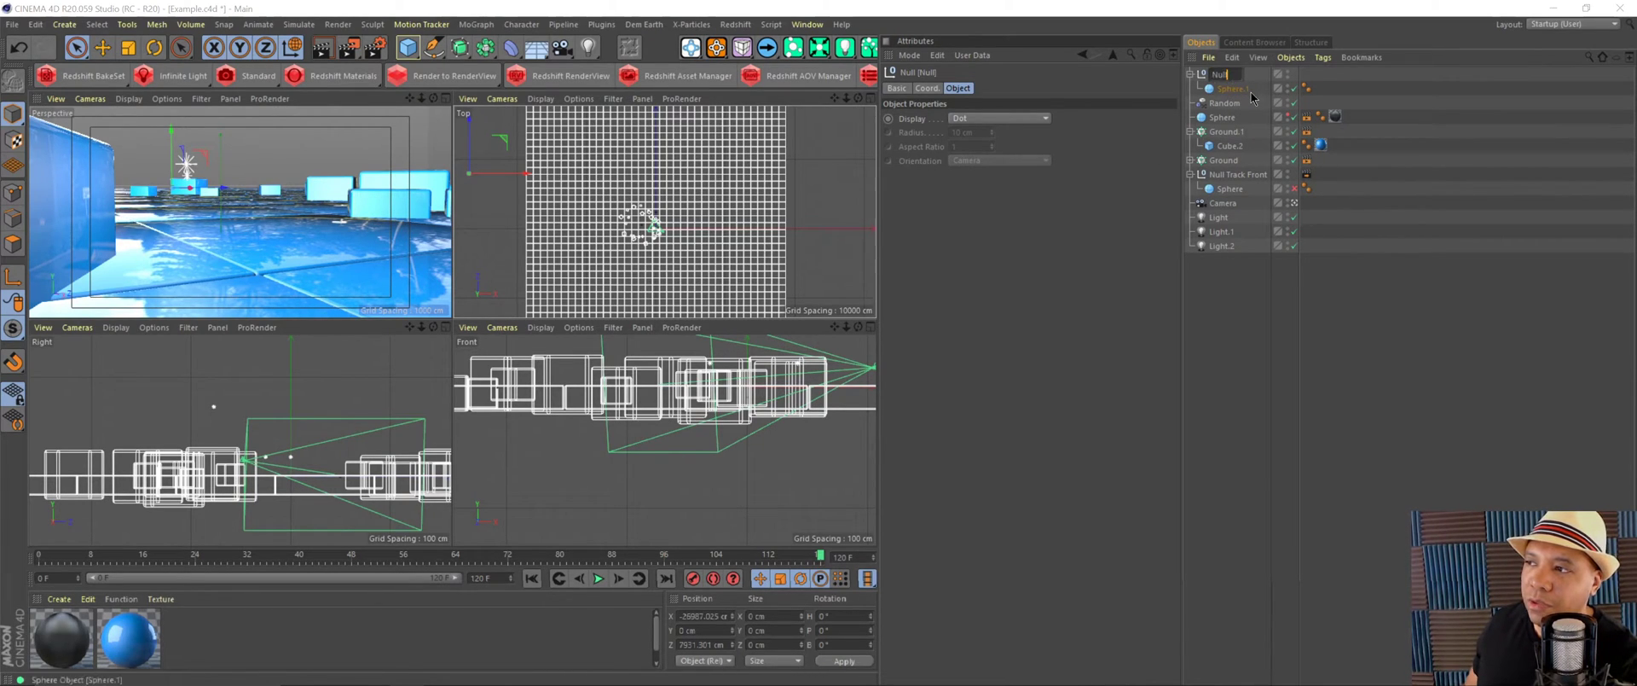
{"action": "type", "text": "BG"}
{"action": "key", "text": "Return"}
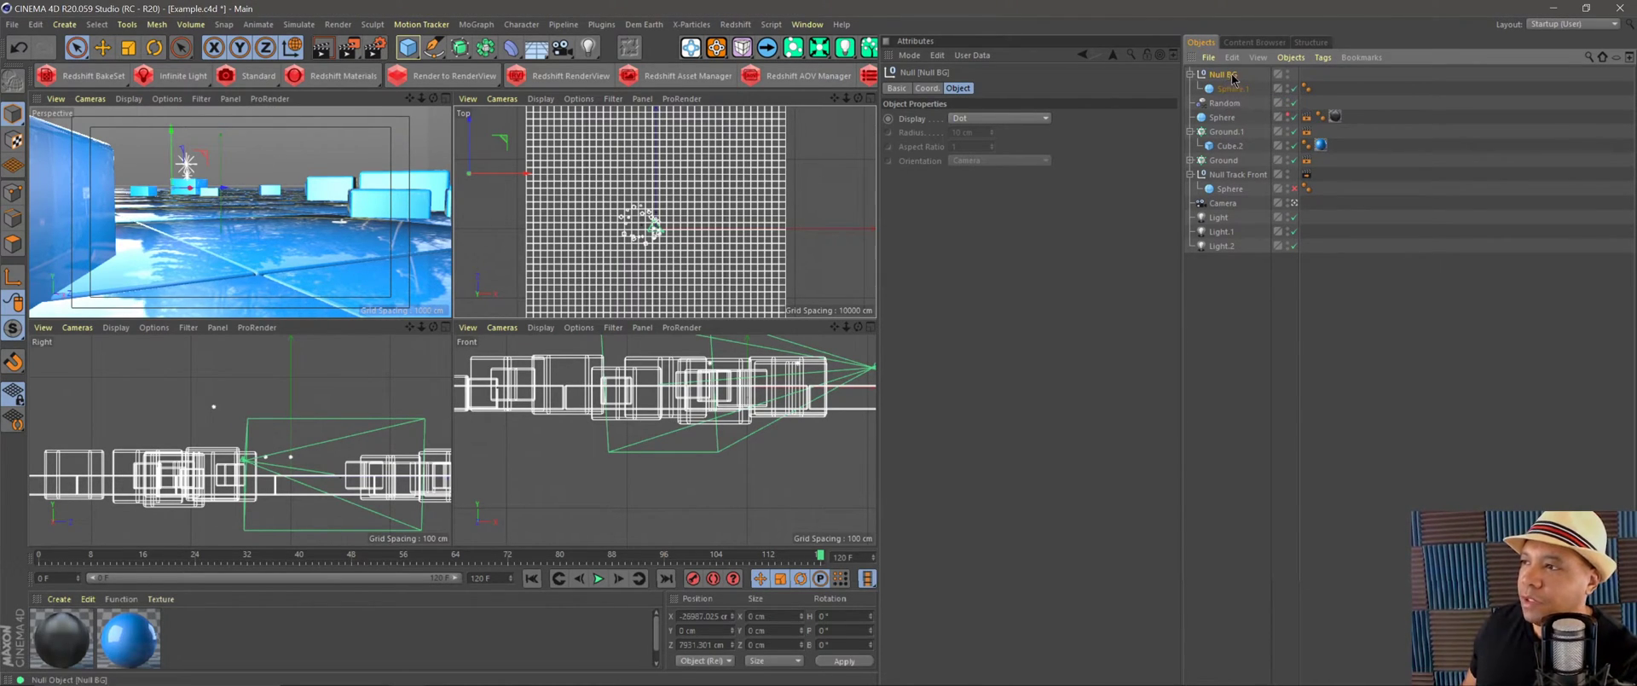
Add an External Compositing tag to Null BG and reselect the null.
{"action": "left_click", "coordinate": [1324, 57]}
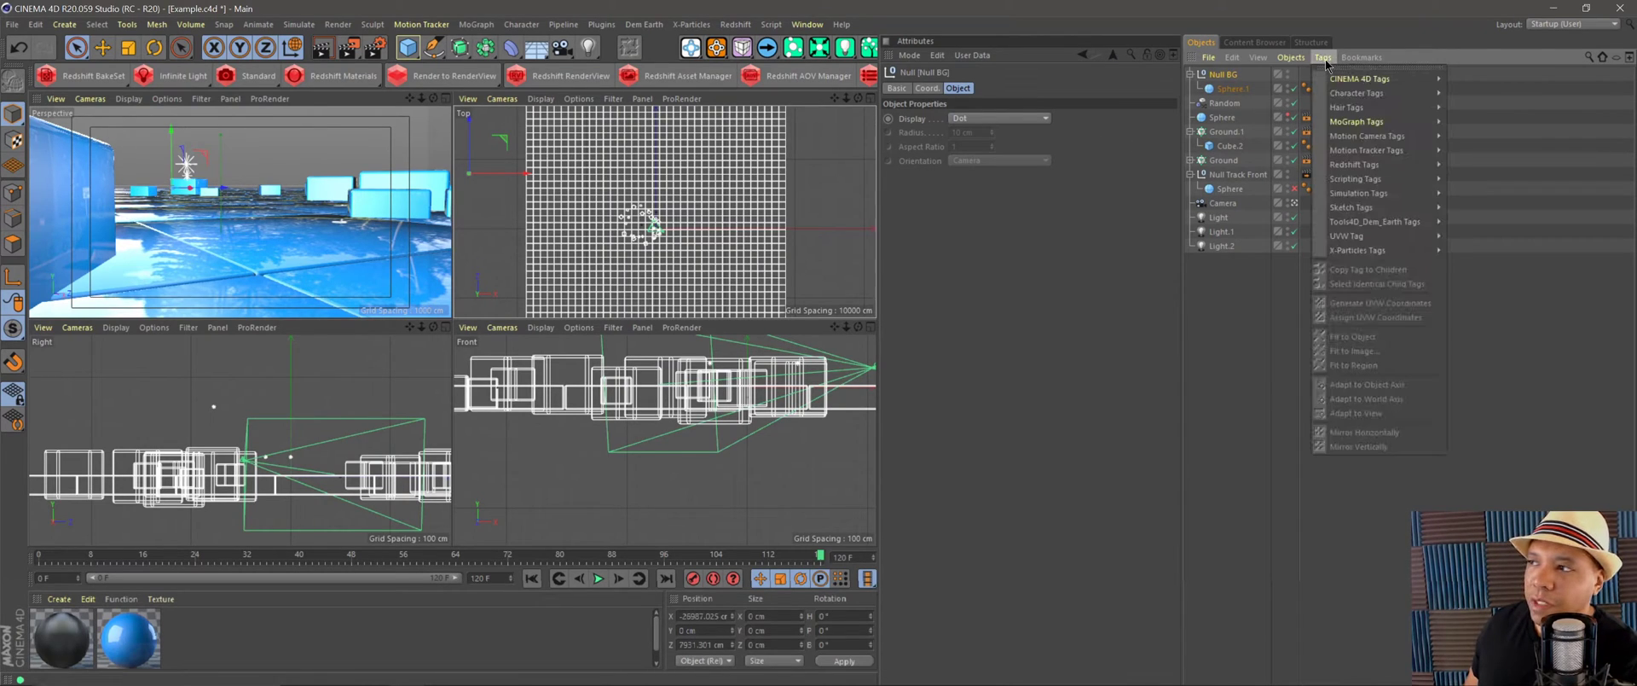
{"action": "mouse_move", "coordinate": [1356, 86]}
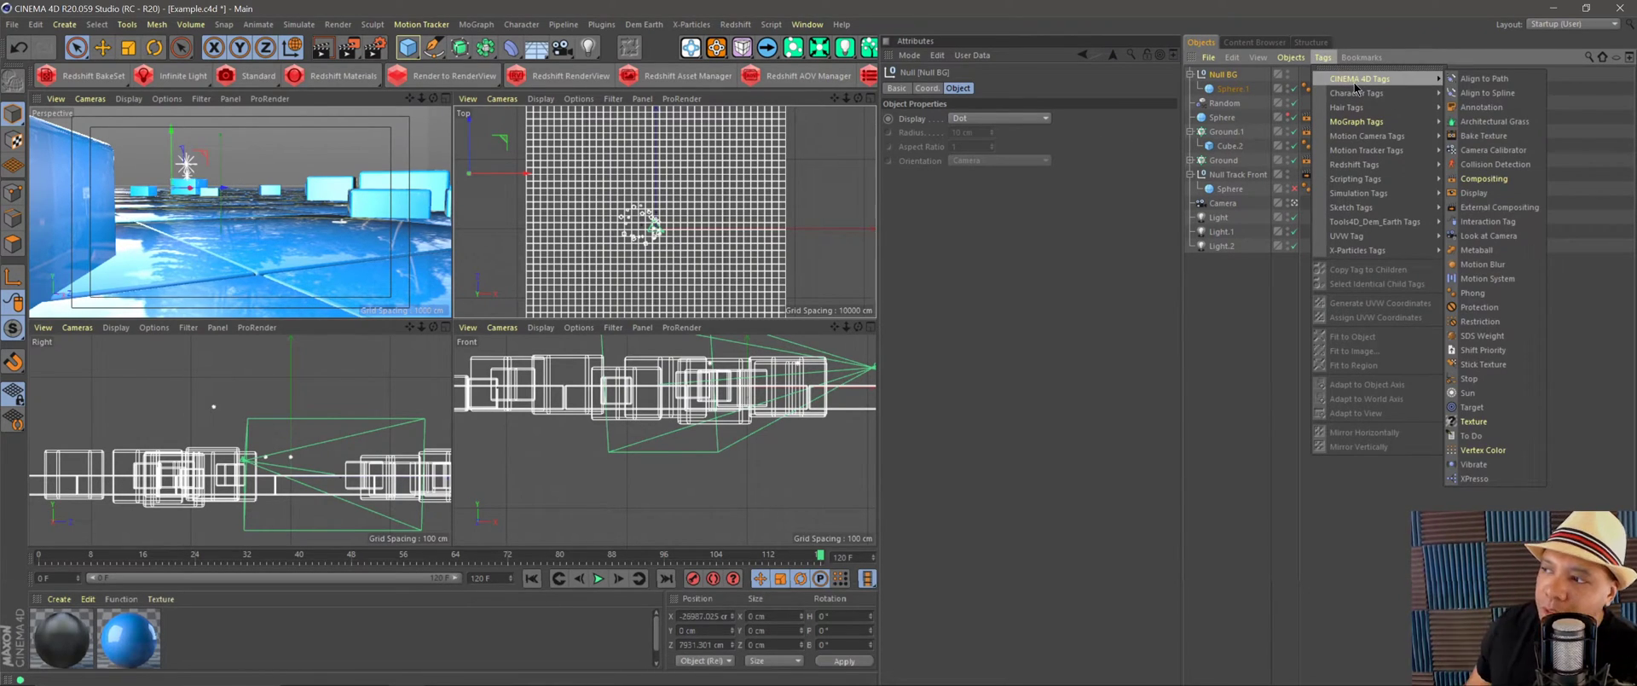
{"action": "left_click", "coordinate": [1497, 208]}
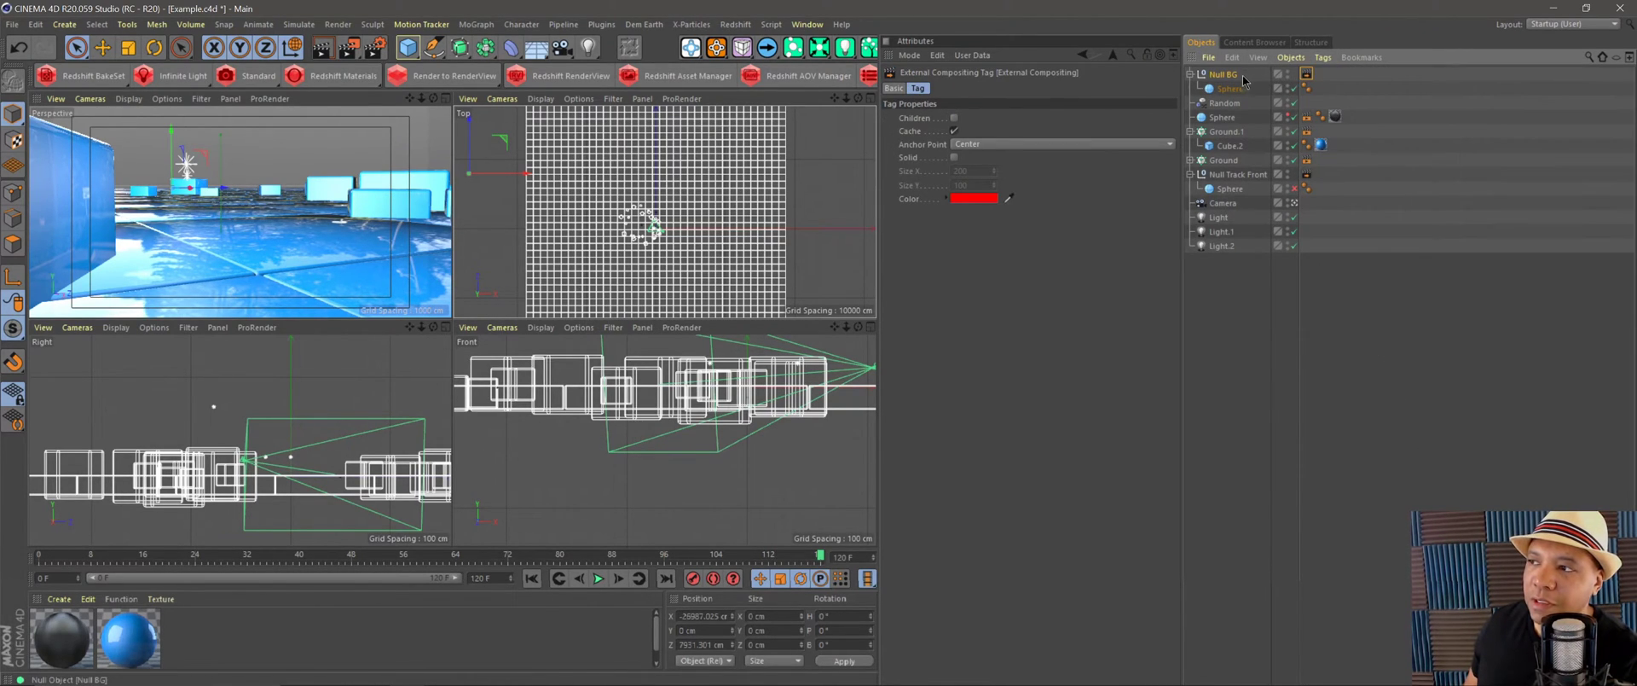
{"action": "left_click", "coordinate": [1236, 77]}
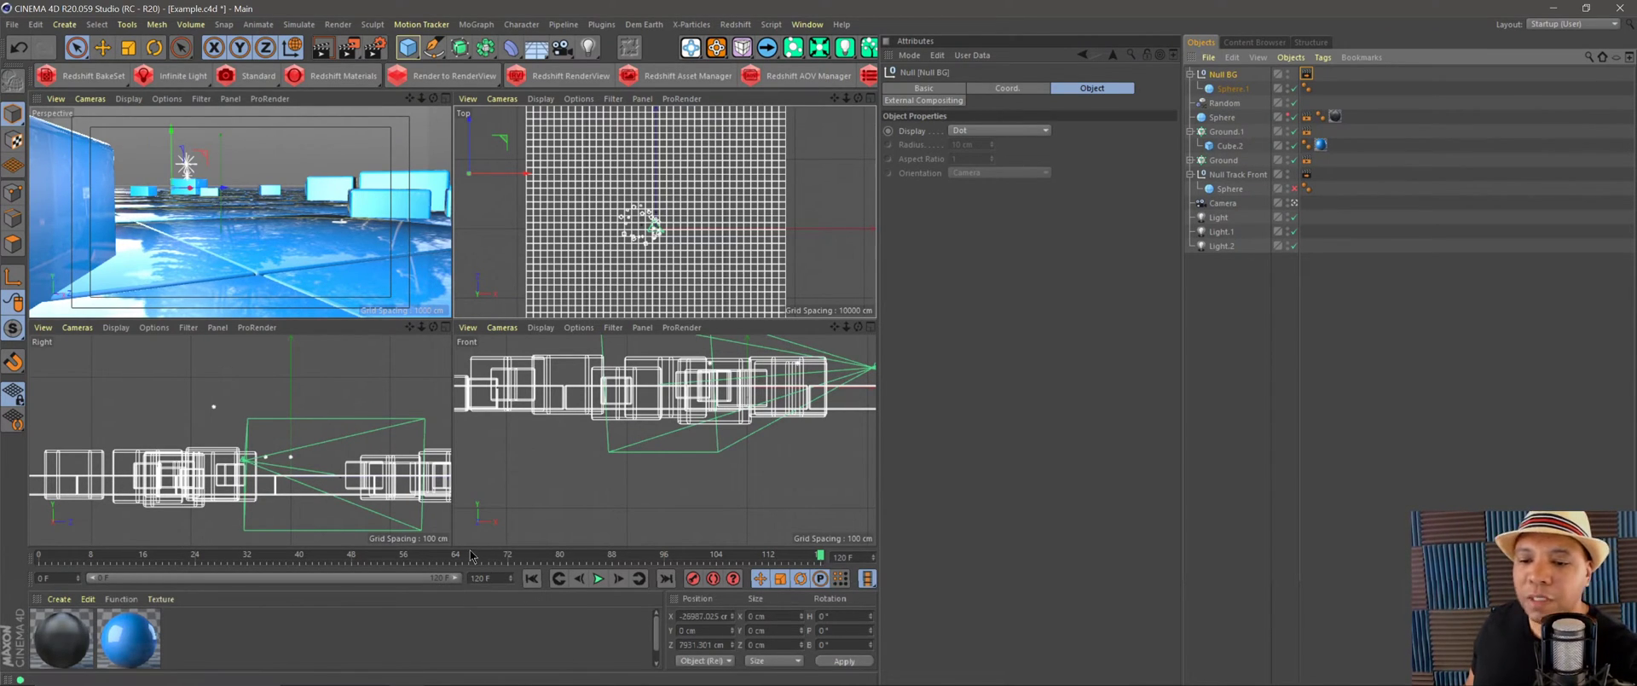
Enable the sphere under Null Track Front and move that null along X to about 269 cm.
{"action": "left_click", "coordinate": [1236, 174]}
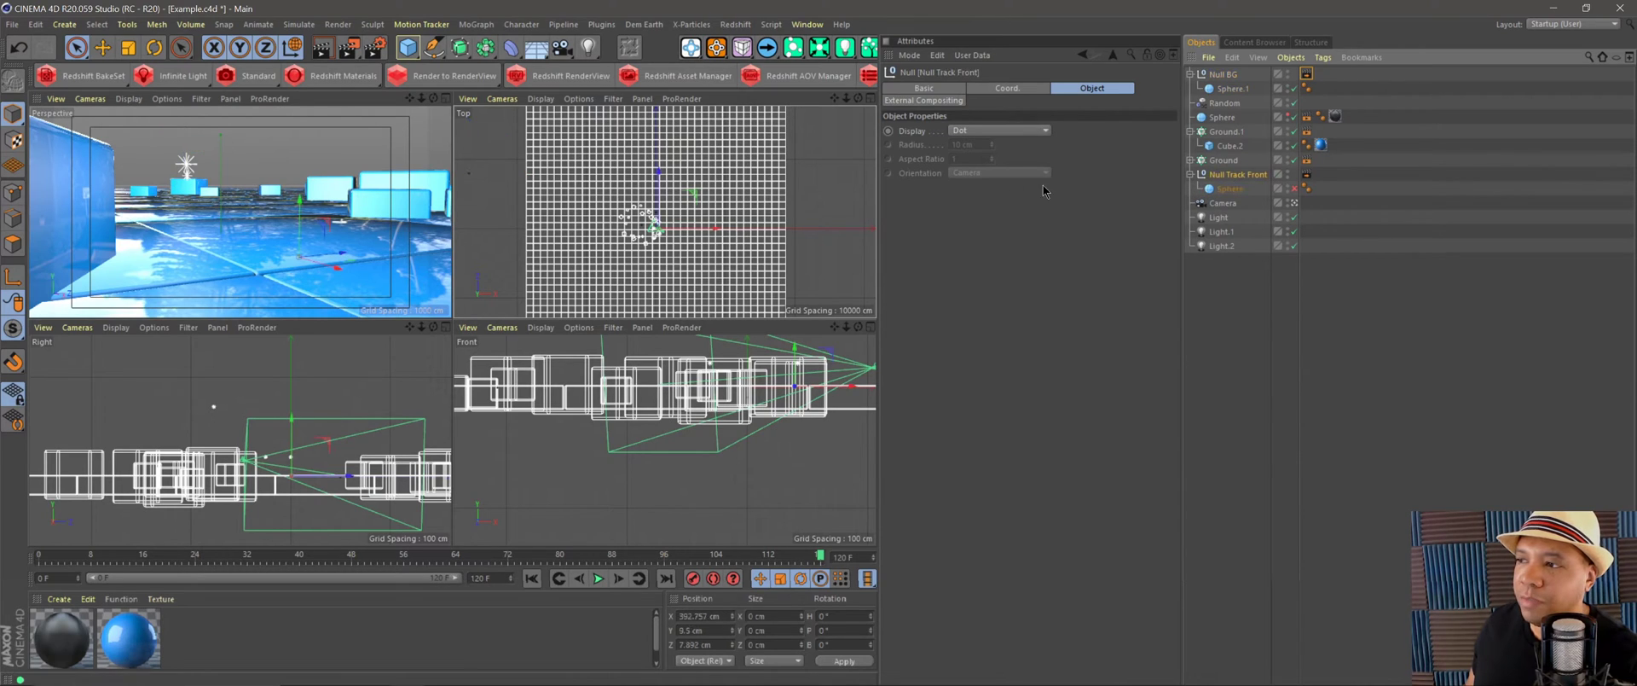
{"action": "left_click", "coordinate": [1294, 188]}
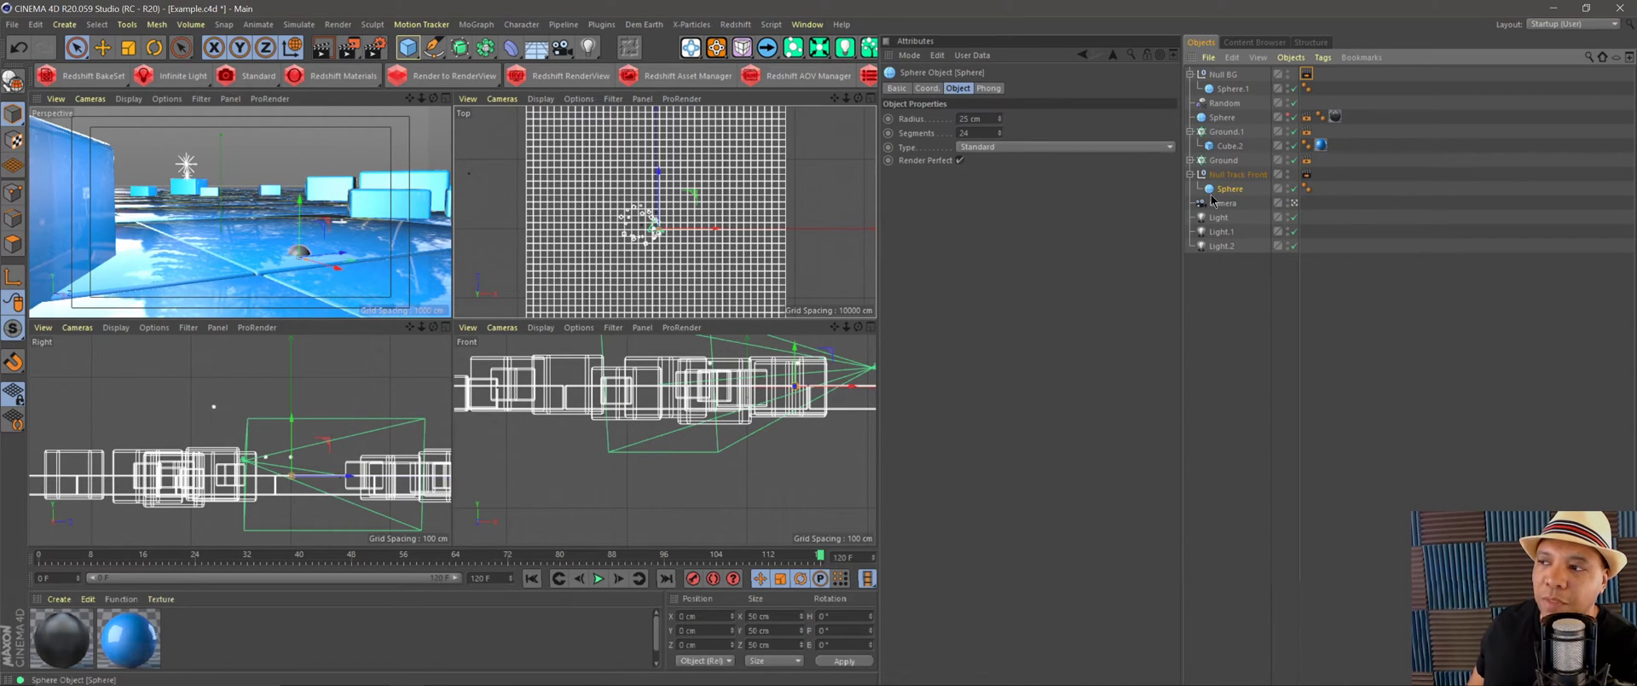
{"action": "mouse_move", "coordinate": [328, 266]}
{"action": "left_mouse_down"}
{"action": "mouse_move", "coordinate": [312, 249]}
{"action": "mouse_move", "coordinate": [302, 261]}
{"action": "left_mouse_up"}
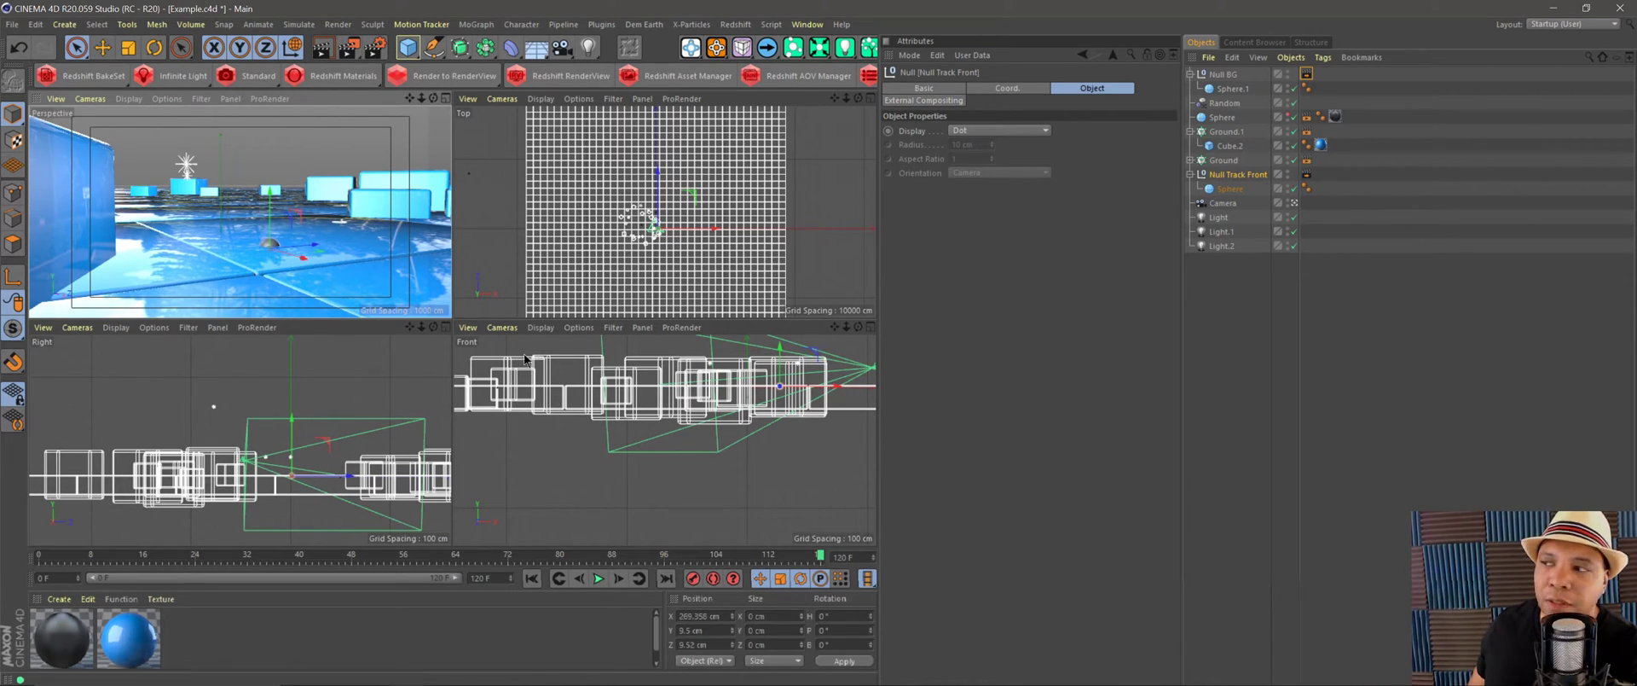
Disable the child spheres of Null Track Front and Null BG.
{"action": "left_click", "coordinate": [1236, 191]}
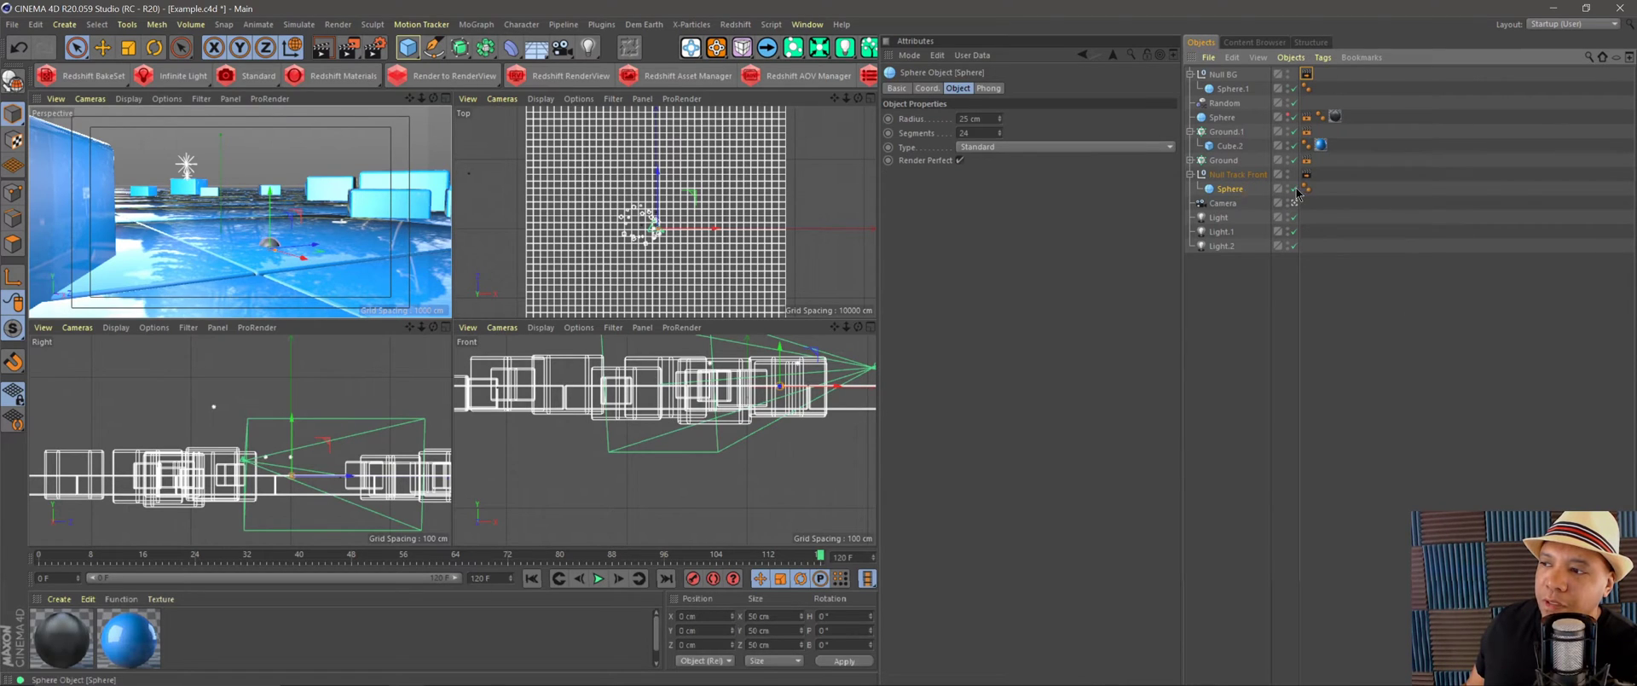
{"action": "left_click", "coordinate": [1294, 188]}
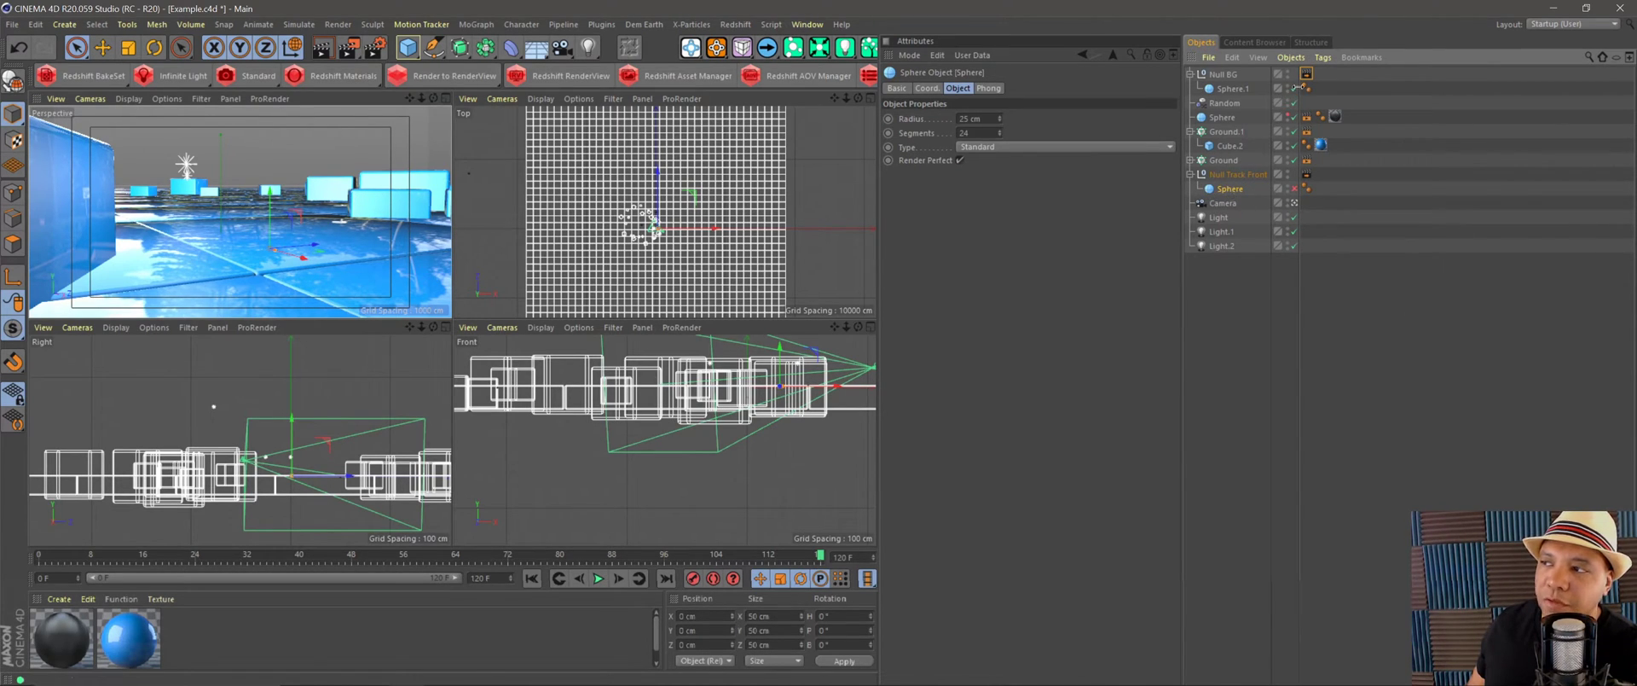
{"action": "left_click", "coordinate": [1233, 91]}
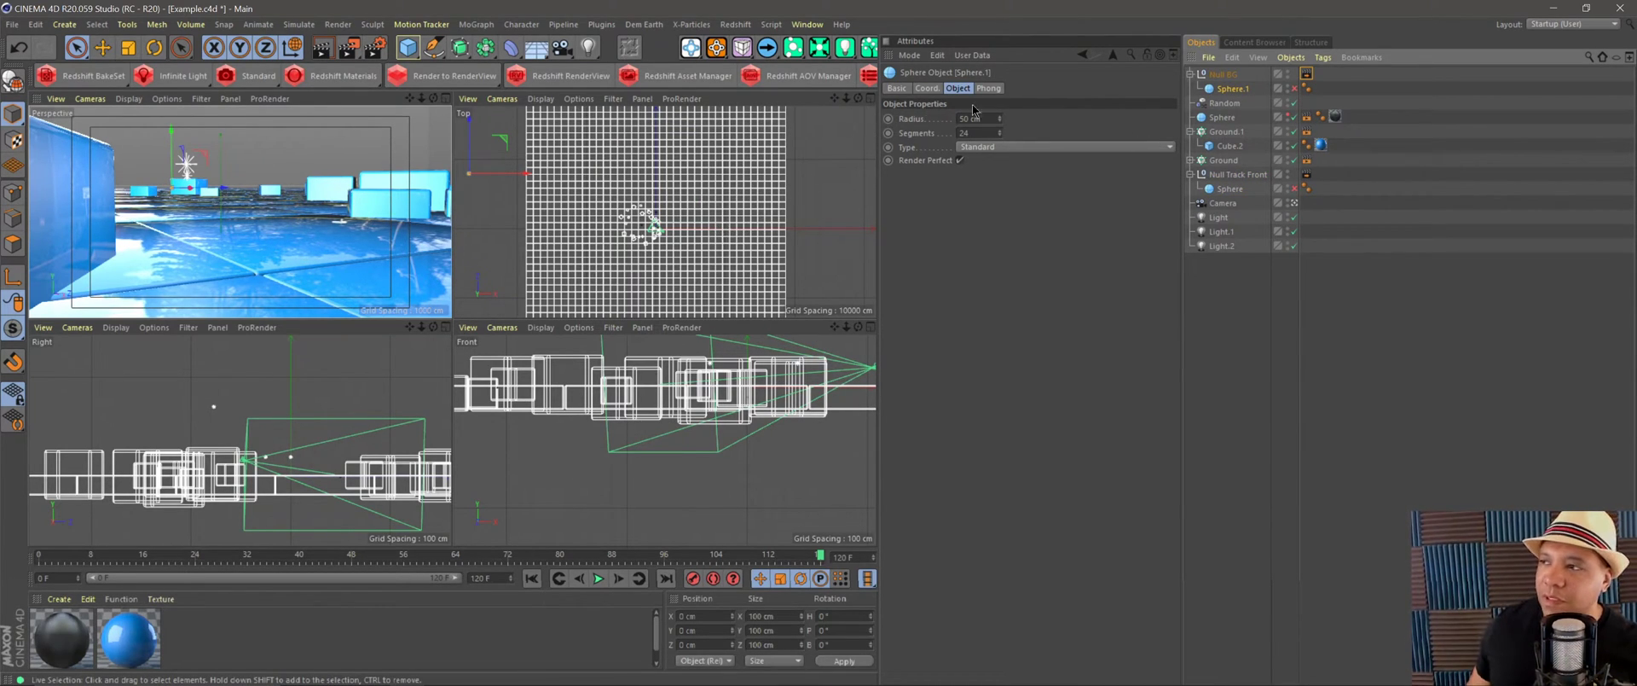
Review the properties of Null BG's External Compositing tag, the scene lights and the camera.
{"action": "left_click", "coordinate": [1307, 75]}
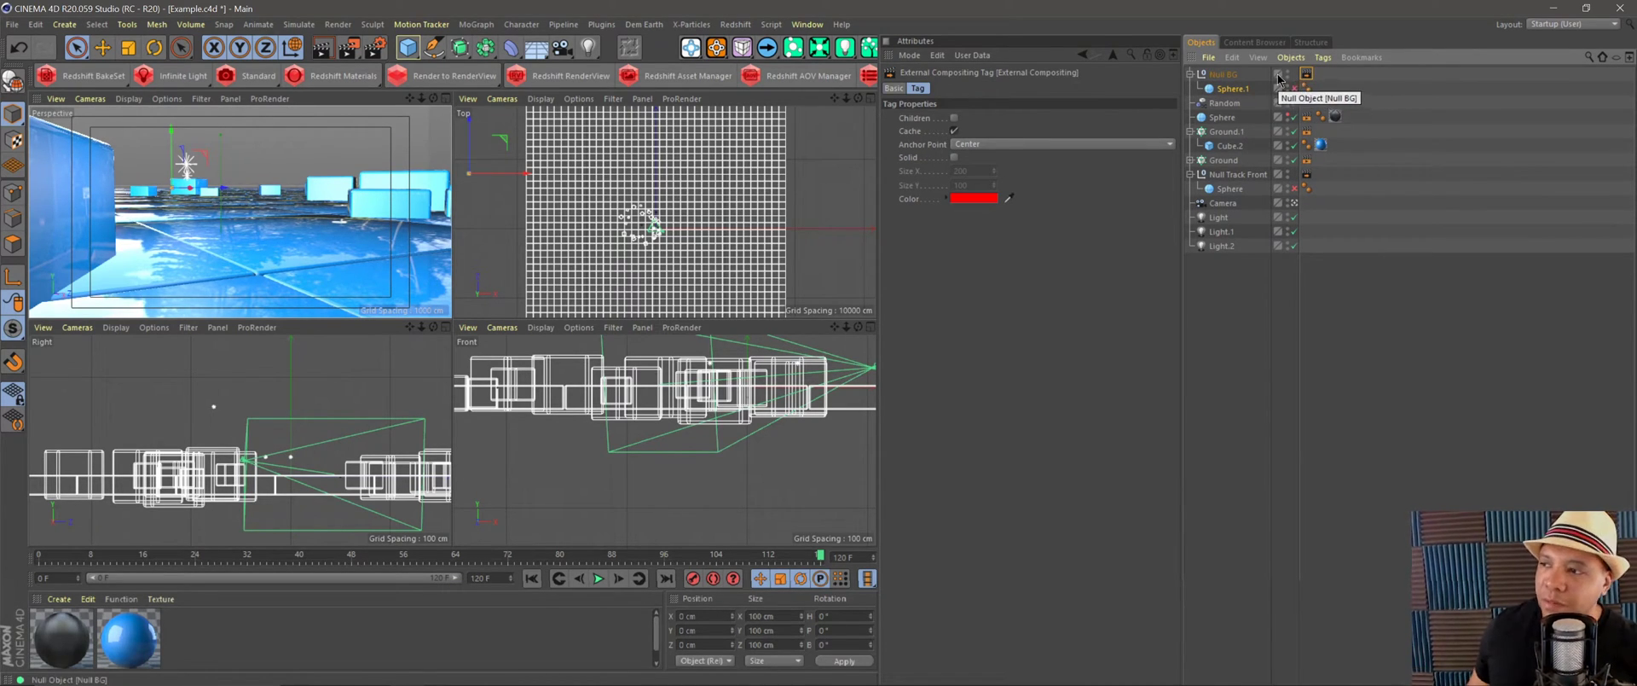
{"action": "left_click", "coordinate": [1219, 218]}
{"action": "left_click", "coordinate": [1233, 246]}
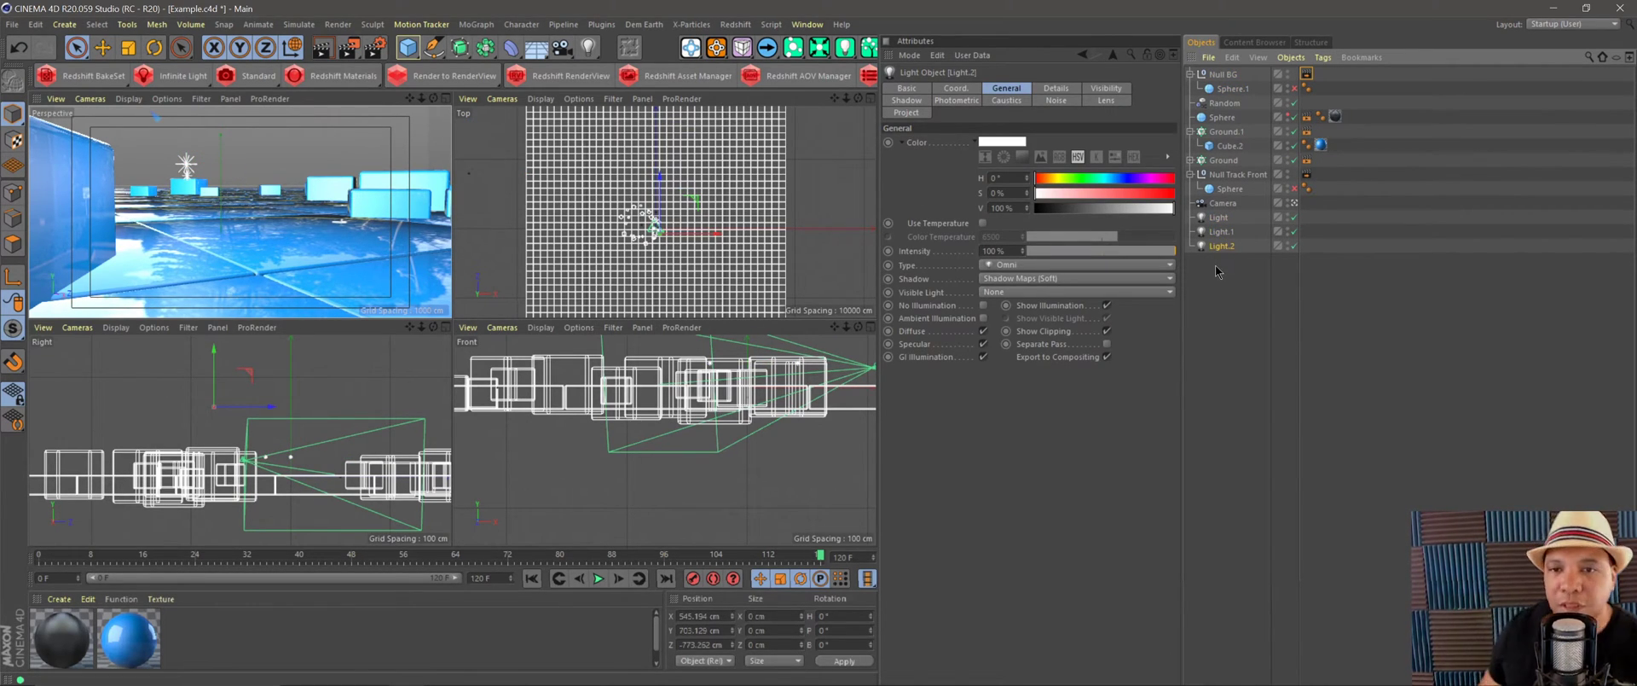
{"action": "left_click", "coordinate": [1224, 203]}
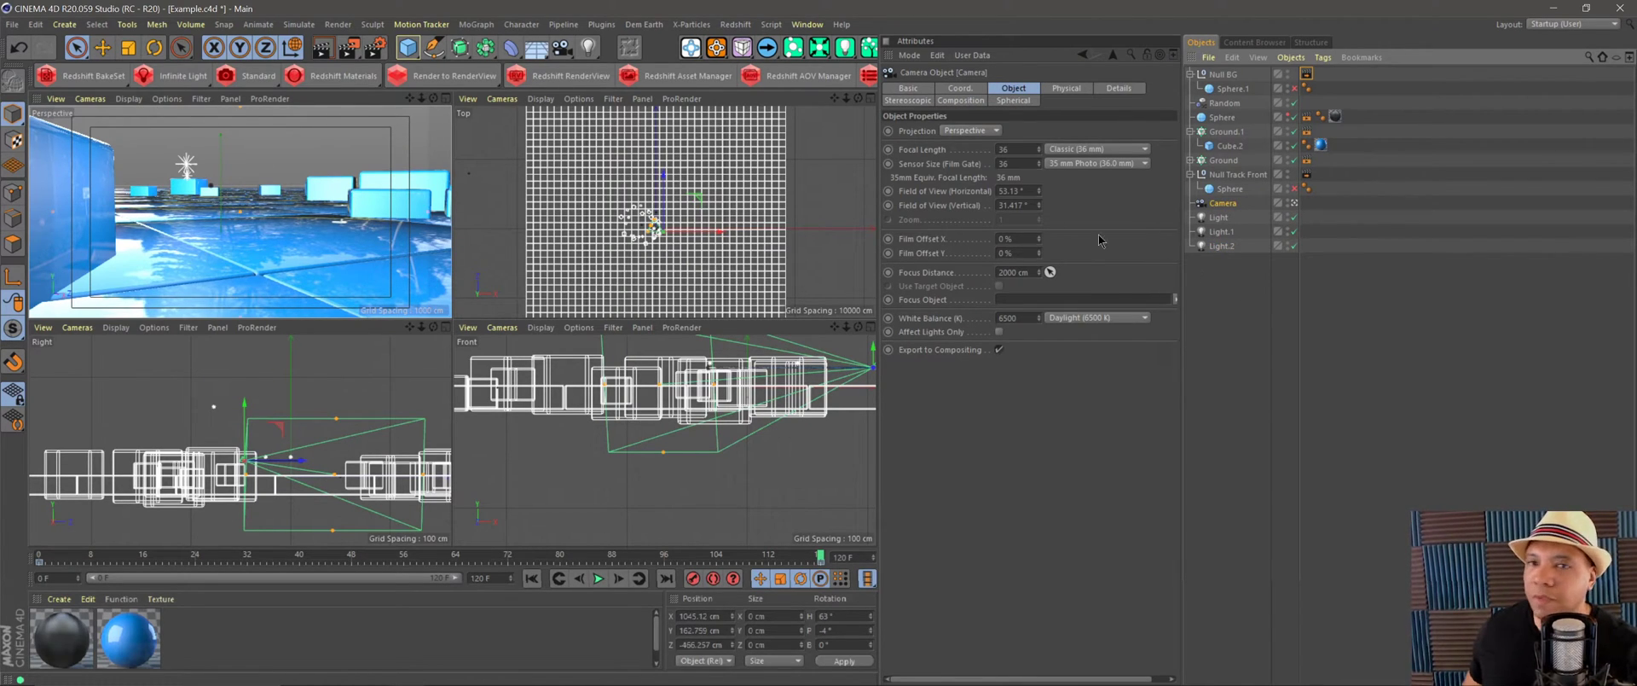
Open the render settings, shift the window clear of the perspective view and show the Save options.
{"action": "left_click", "coordinate": [376, 47]}
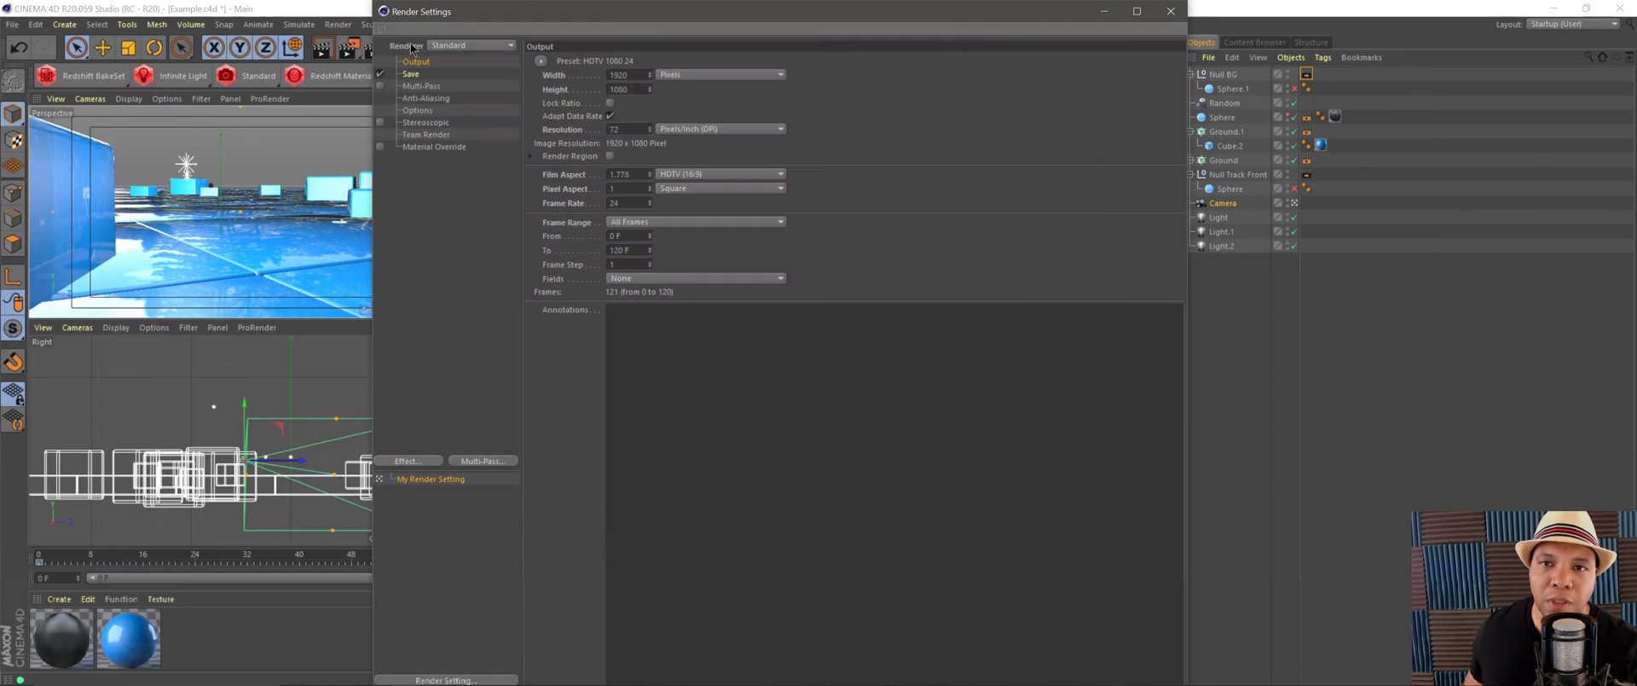
{"action": "left_click_drag", "start_coordinate": [465, 19], "coordinate": [588, 42]}
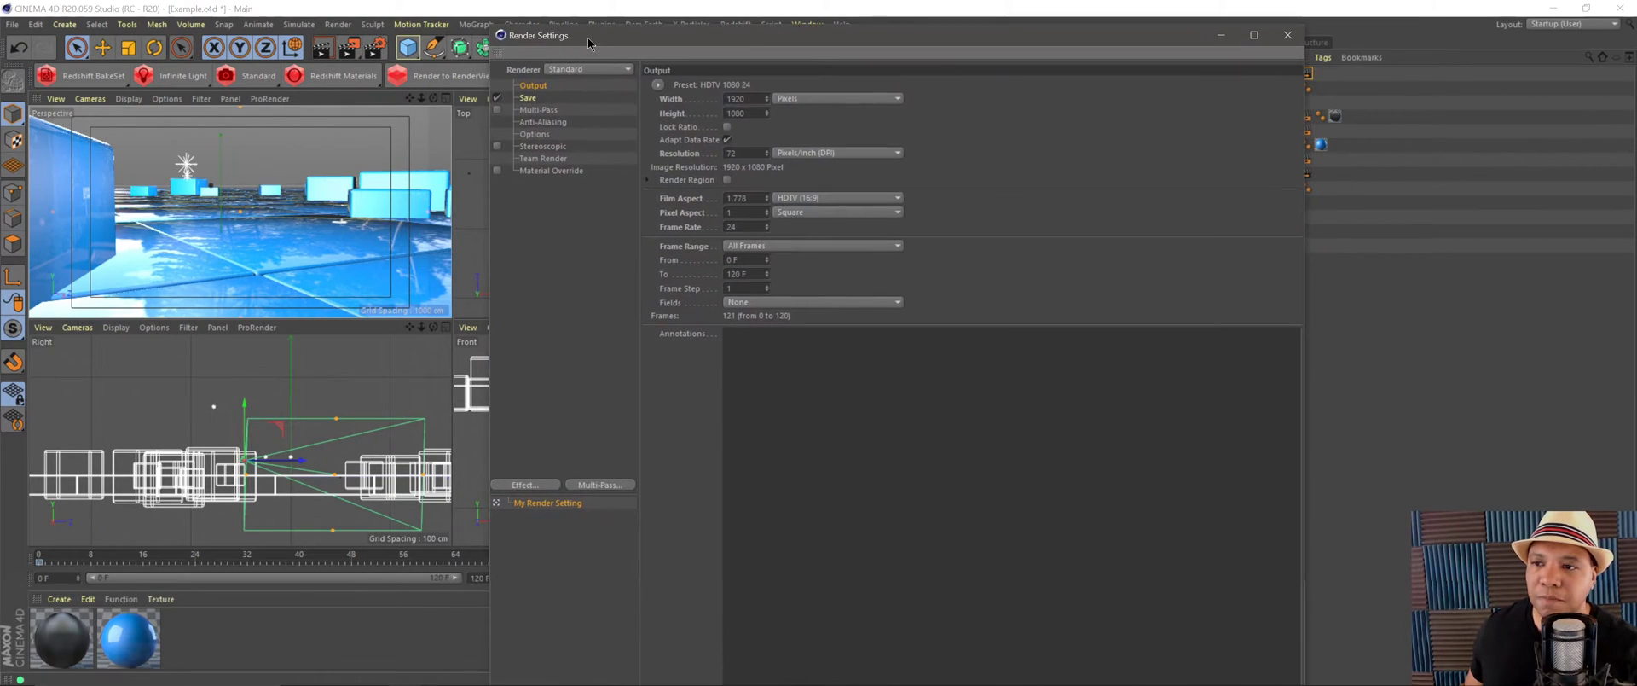
{"action": "left_click", "coordinate": [528, 100]}
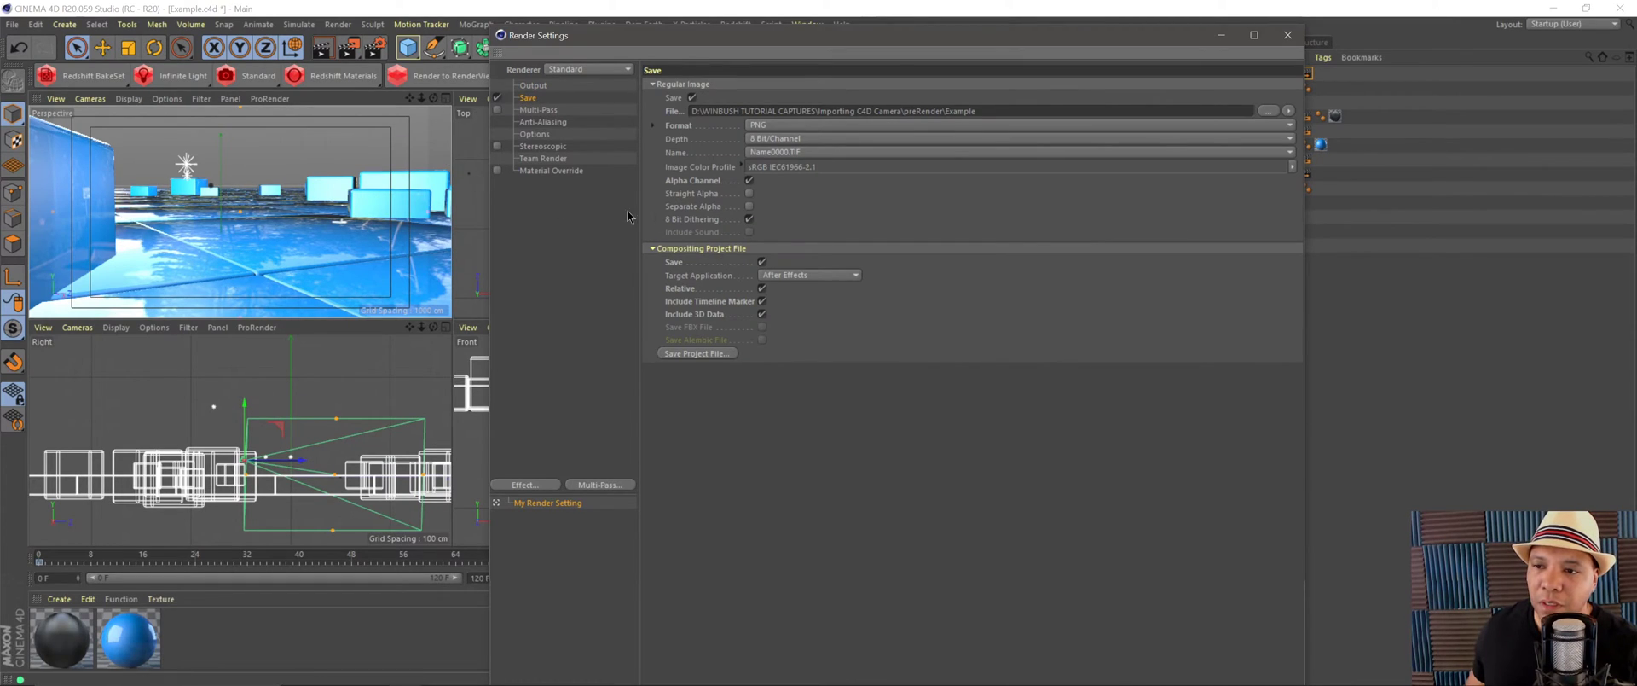
Examine the Compositing Project File options and available target applications, keeping After Effects as the target.
{"action": "left_click", "coordinate": [742, 249]}
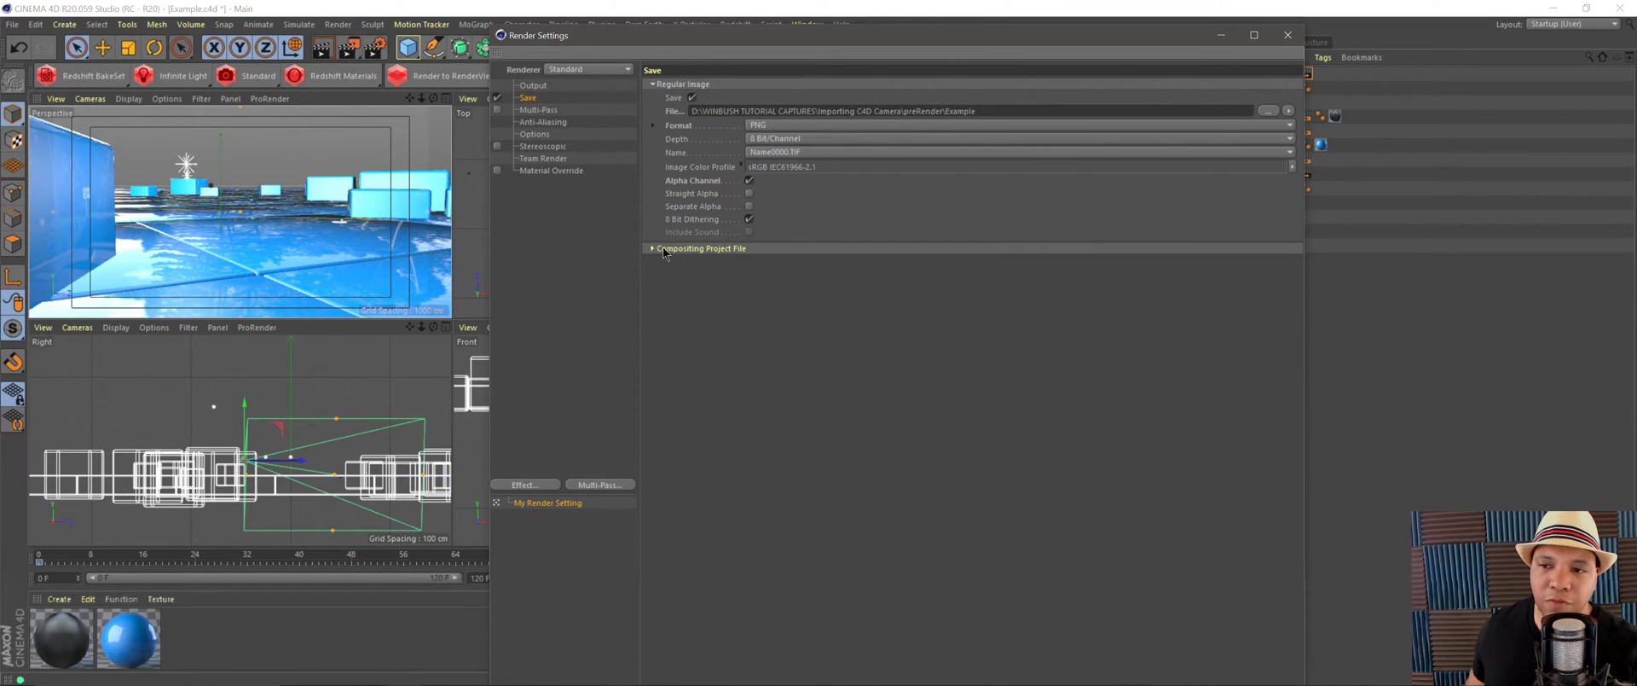
{"action": "left_click", "coordinate": [701, 249]}
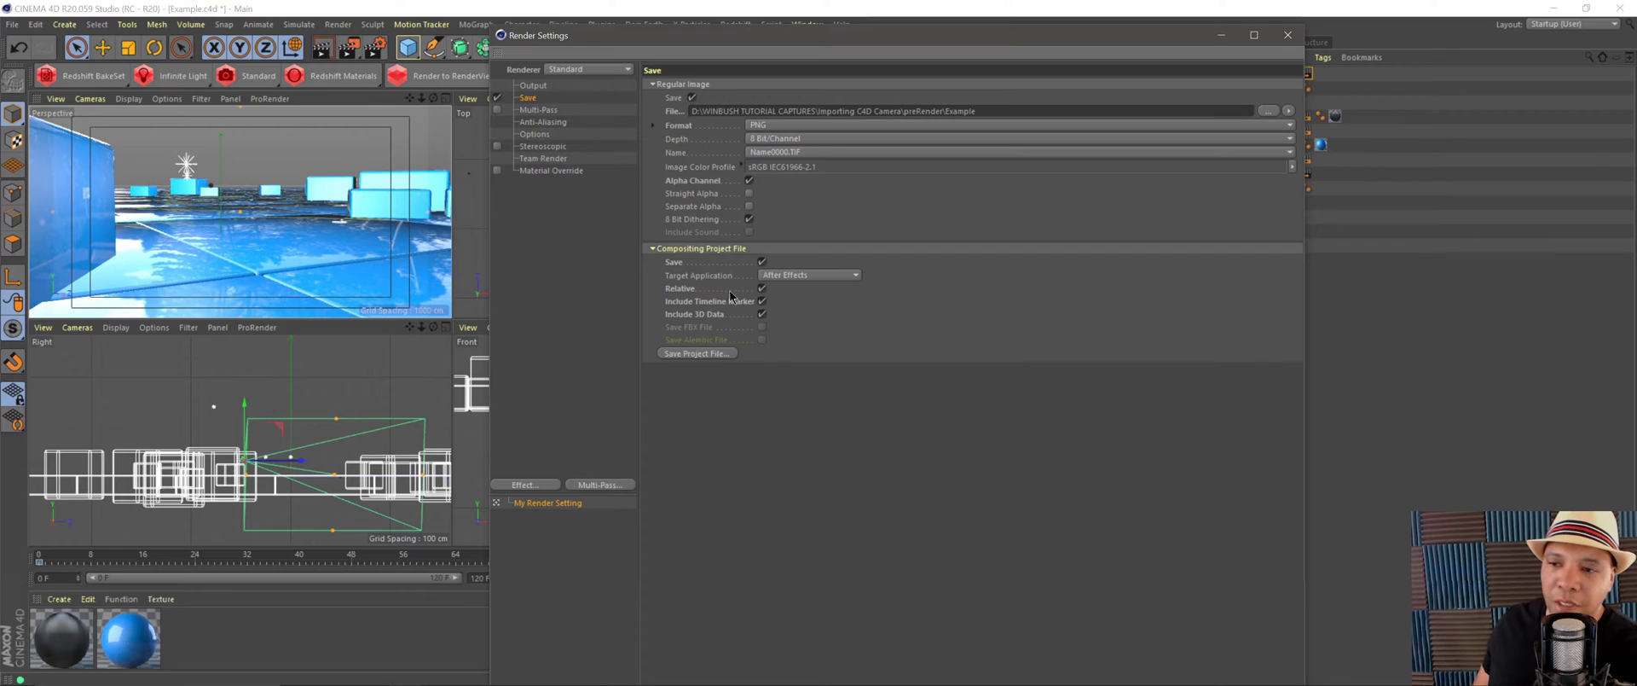
{"action": "left_click", "coordinate": [796, 274]}
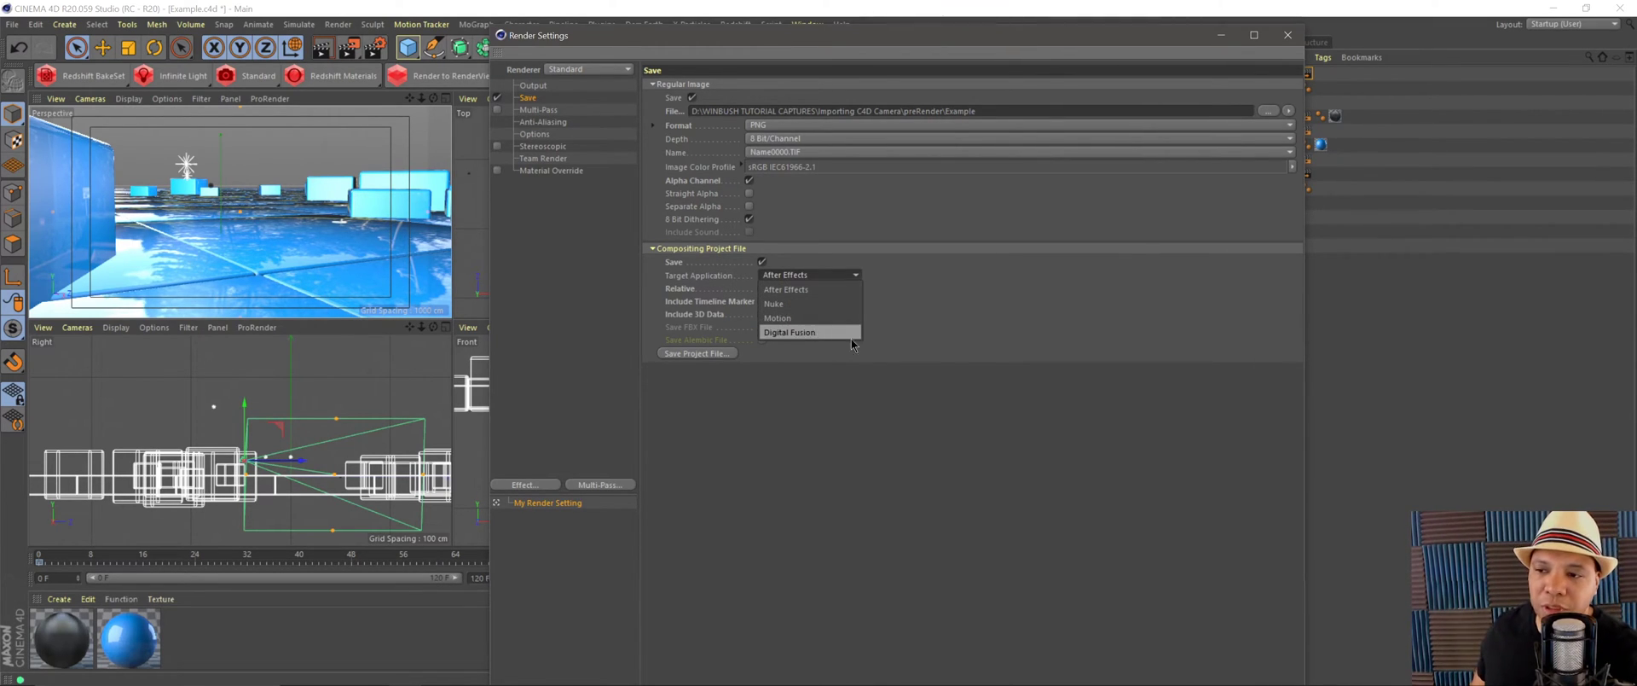
{"action": "left_click", "coordinate": [918, 356]}
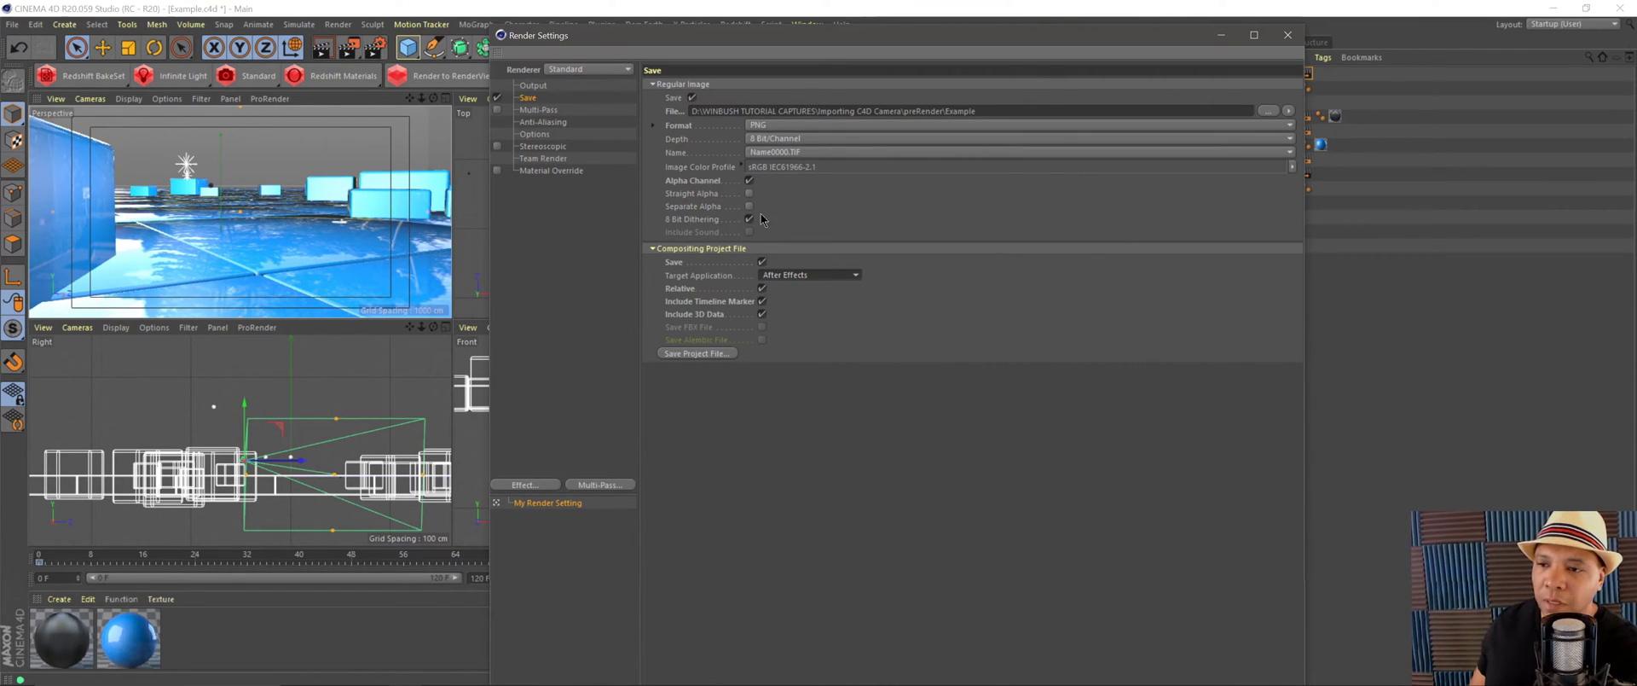
Save the compositing project file as Example.aec in the preRender folder and narrow the Render Settings window.
{"action": "left_click", "coordinate": [691, 354]}
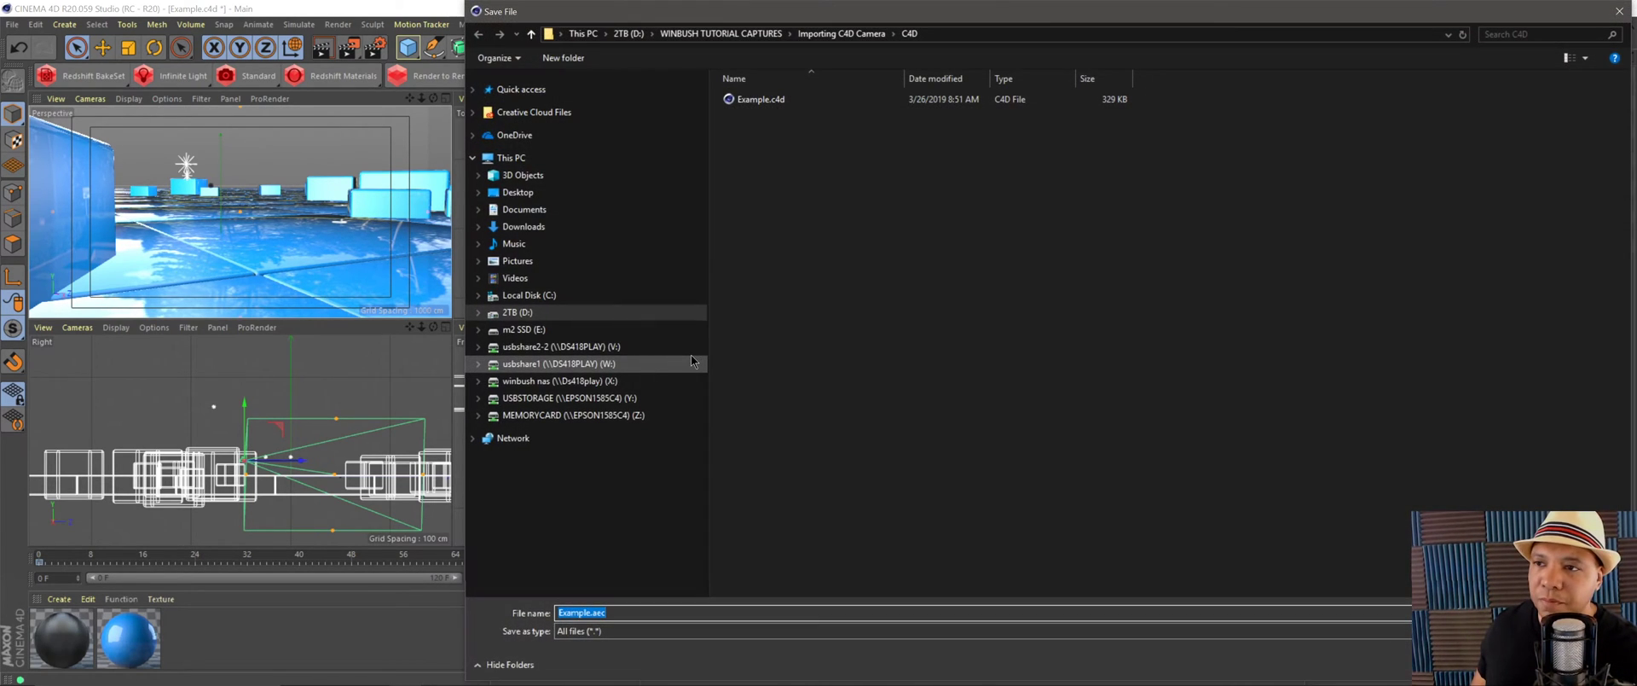
{"action": "left_click", "coordinate": [850, 35]}
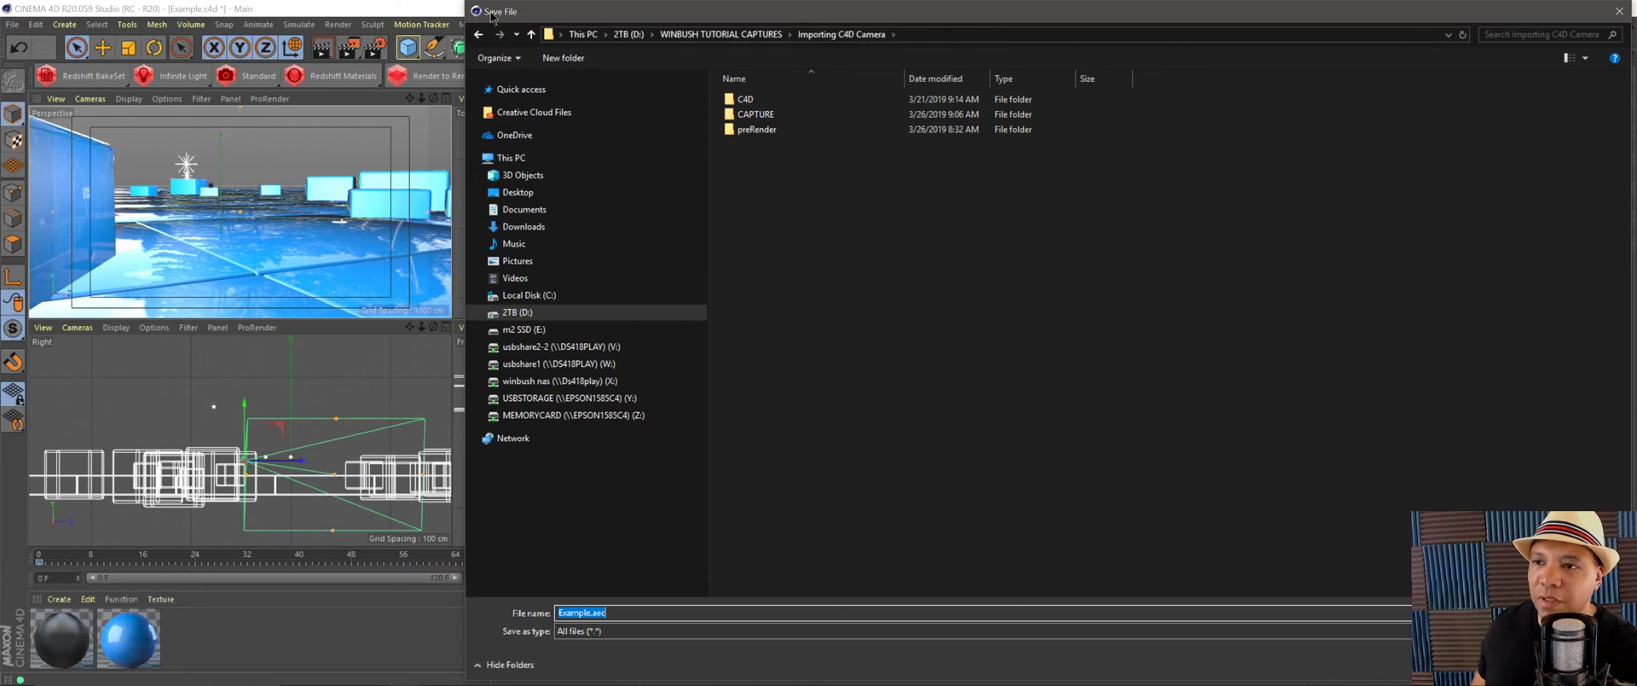
{"action": "left_click", "coordinate": [764, 136]}
{"action": "double_click", "coordinate": [763, 135]}
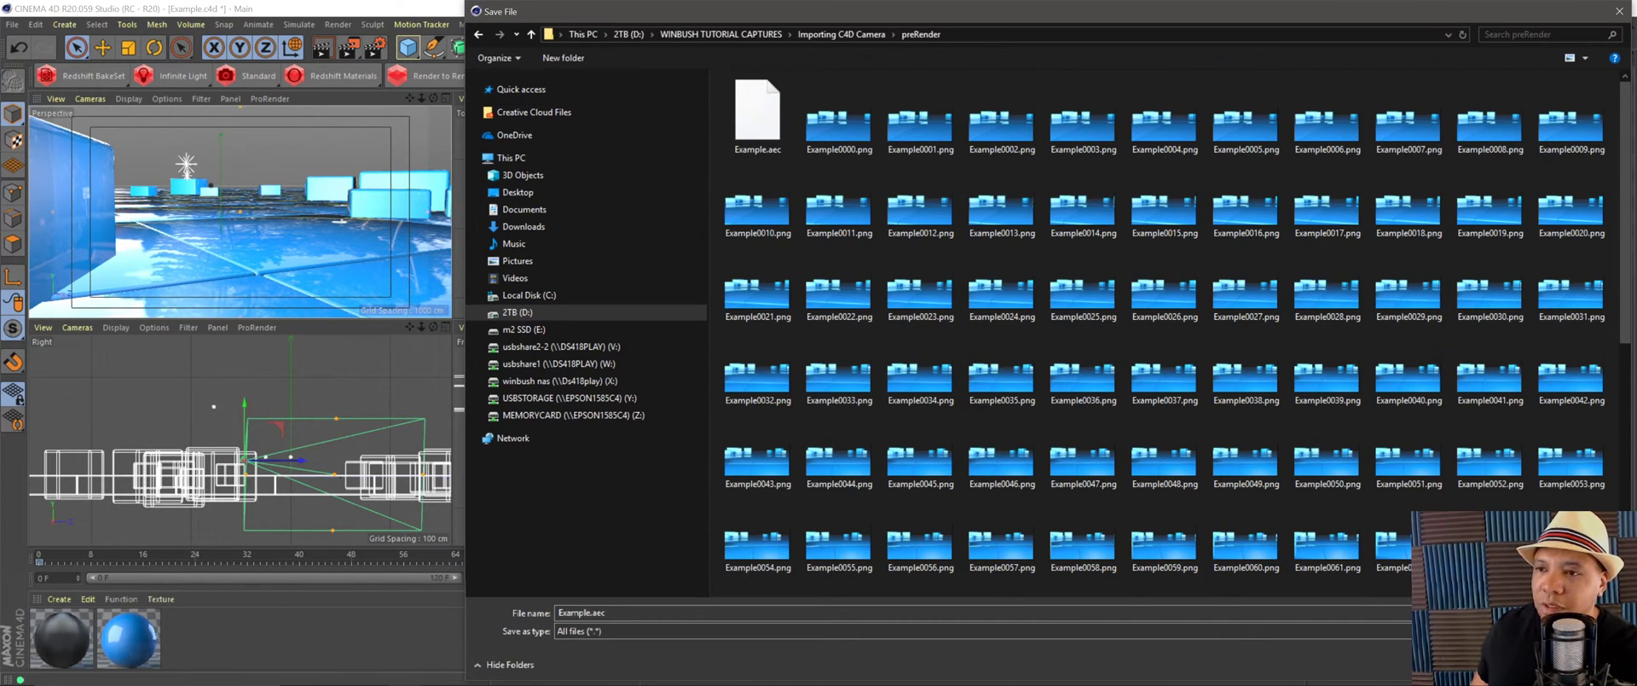
{"action": "key", "text": "Return"}
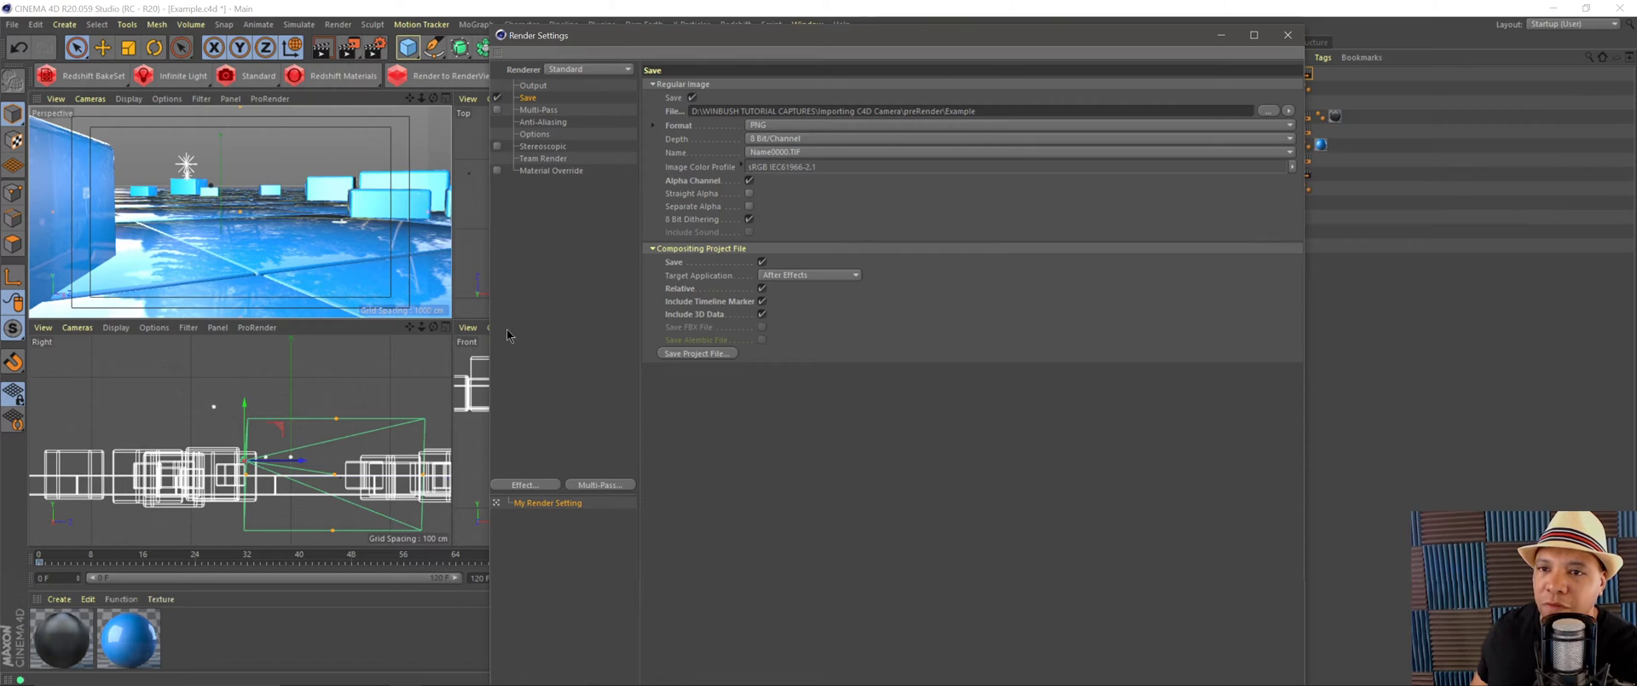
{"action": "left_click_drag", "start_coordinate": [485, 240], "coordinate": [681, 241]}
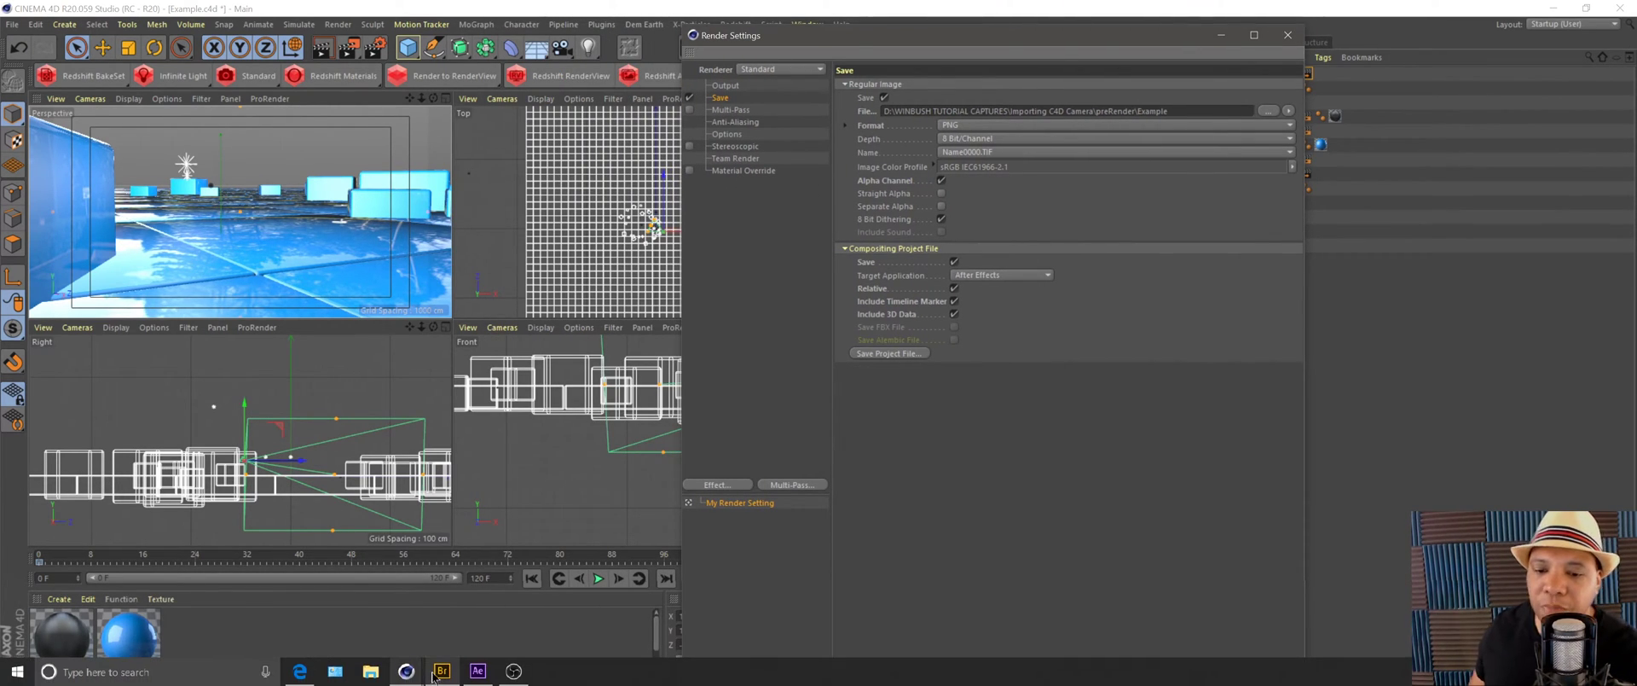
Switch to After Effects and widen the Project panel to show the file type column.
{"action": "left_click", "coordinate": [475, 675]}
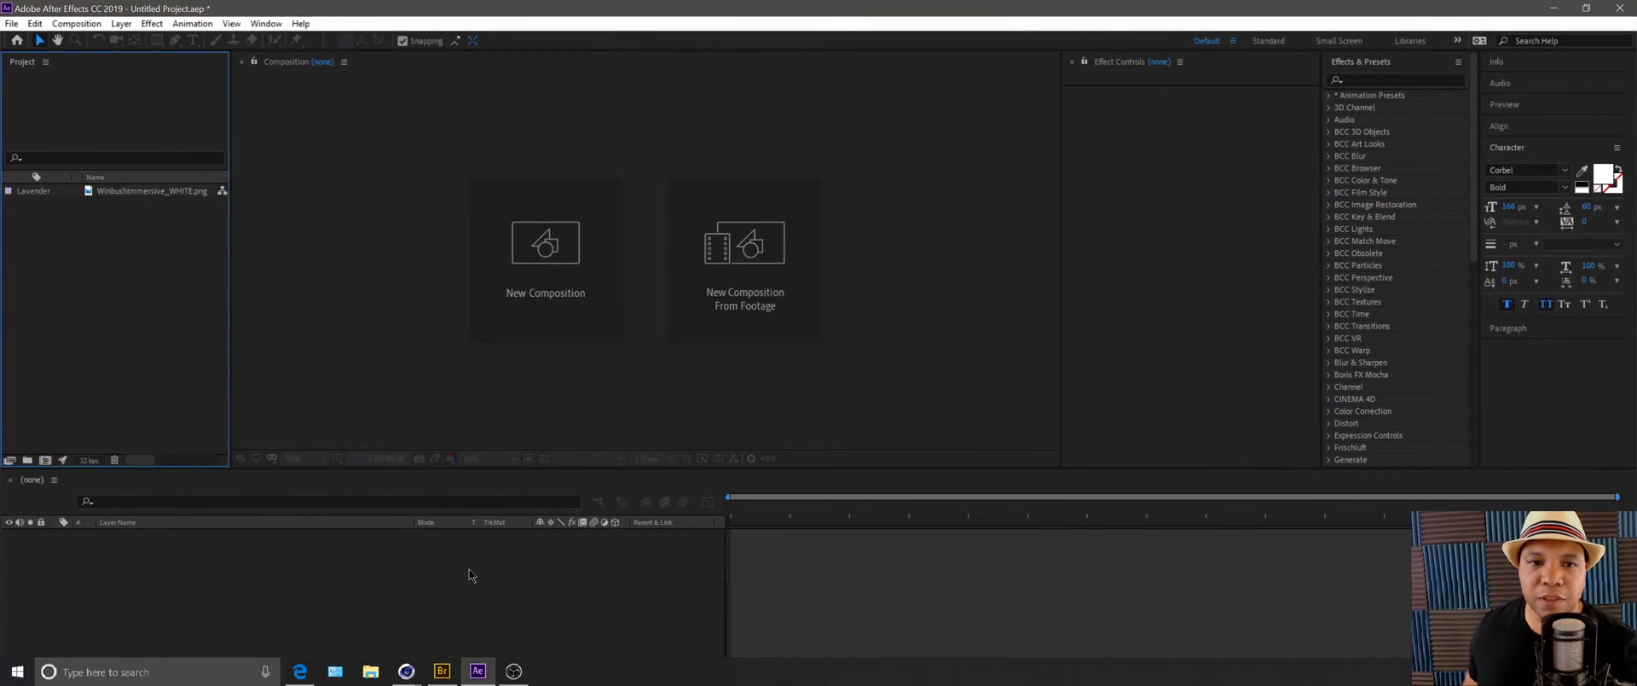
{"action": "left_click_drag", "start_coordinate": [230, 277], "coordinate": [431, 271]}
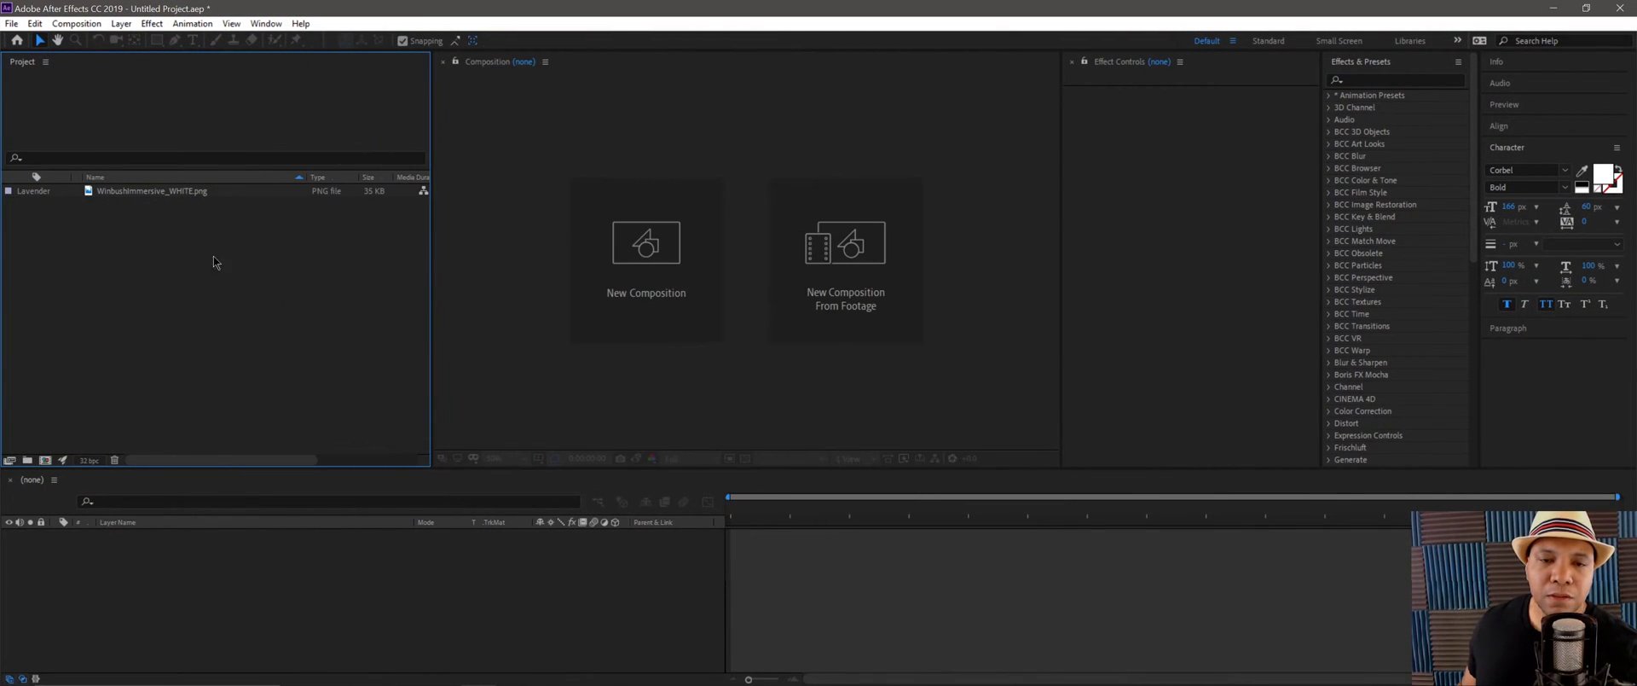
{"action": "left_click_drag", "start_coordinate": [432, 226], "coordinate": [358, 231]}
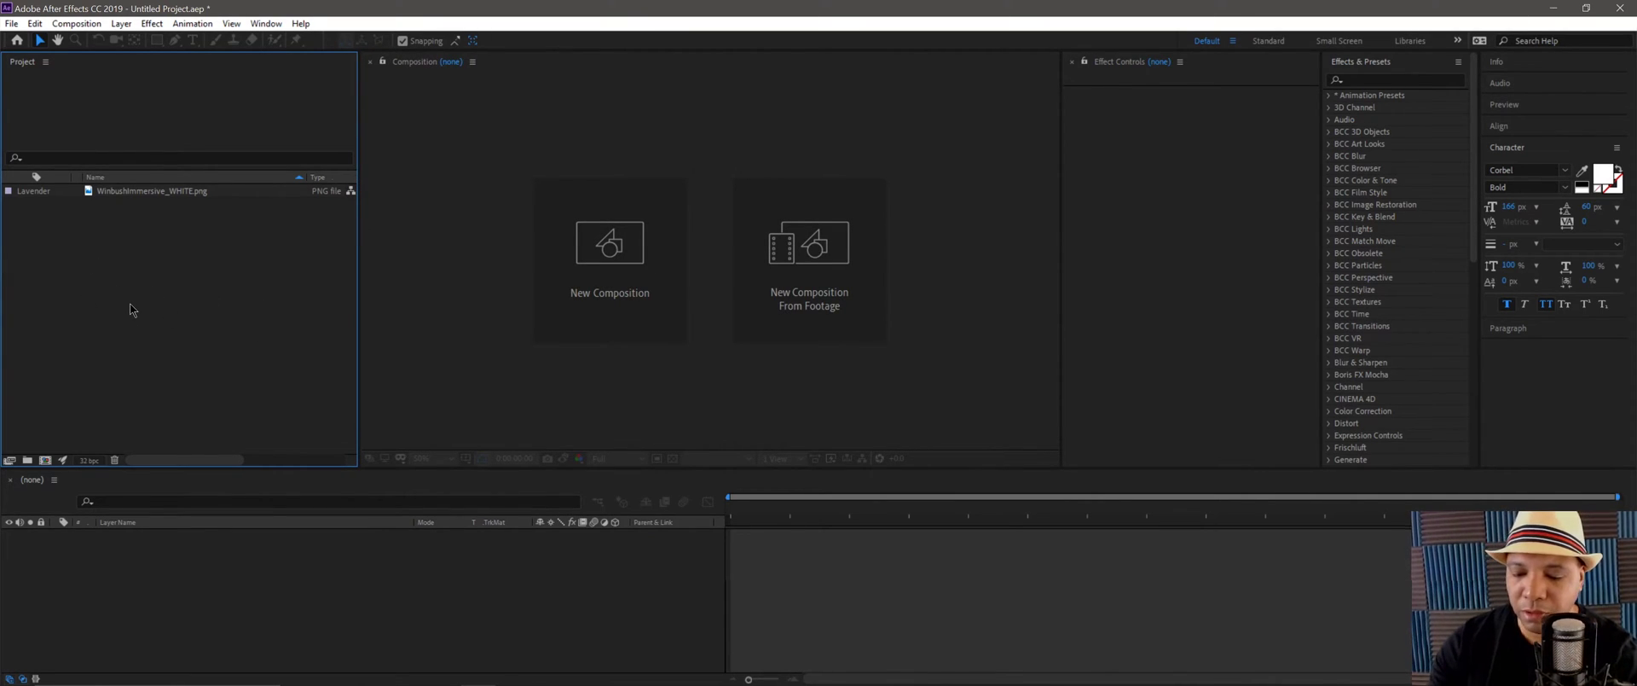
Import Example.aec from the preRender folder inside WINBUSH TUTORIAL CAPTURES, Importing C4D Camera on the 2TB (D:) drive.
{"action": "double_click", "coordinate": [130, 304]}
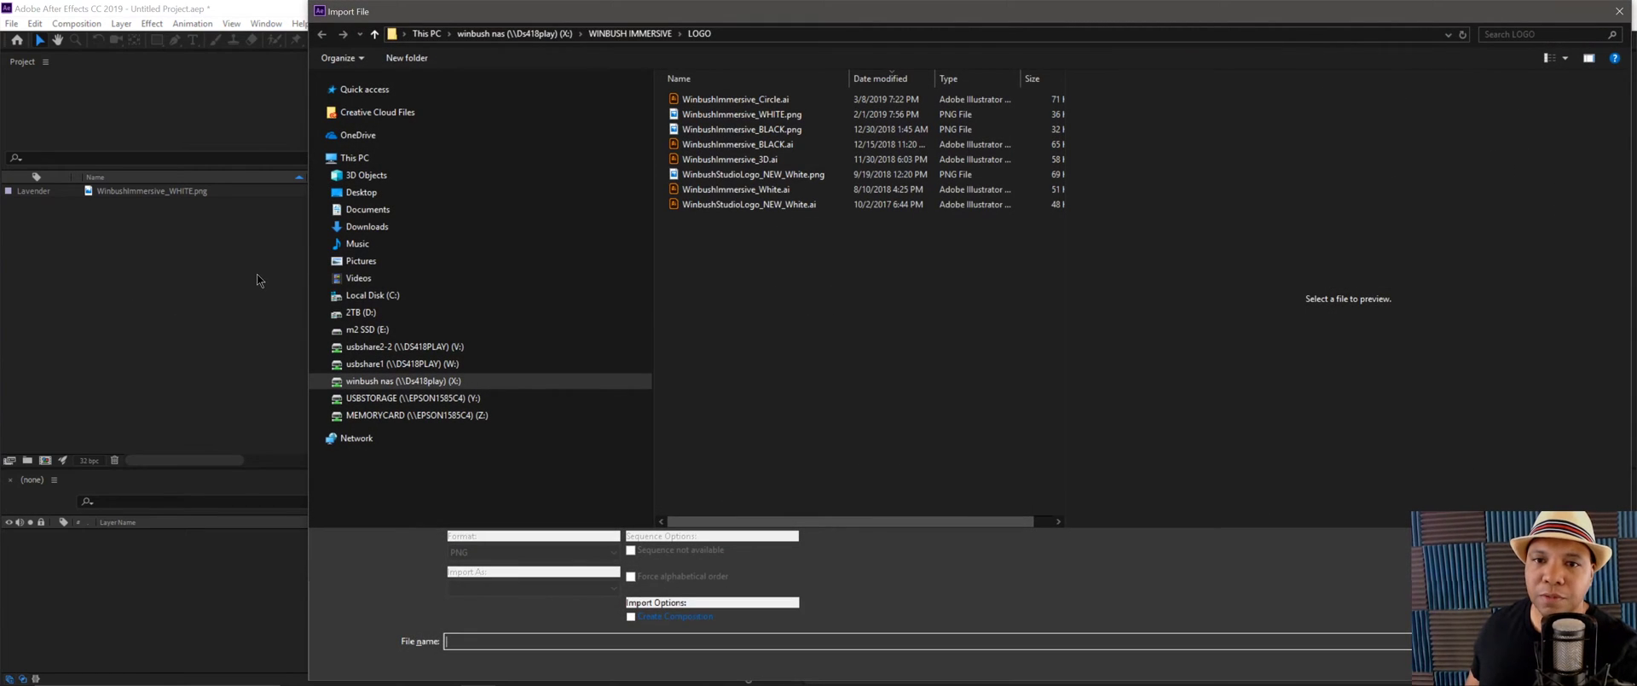
{"action": "left_click", "coordinate": [361, 312]}
{"action": "double_click", "coordinate": [741, 279]}
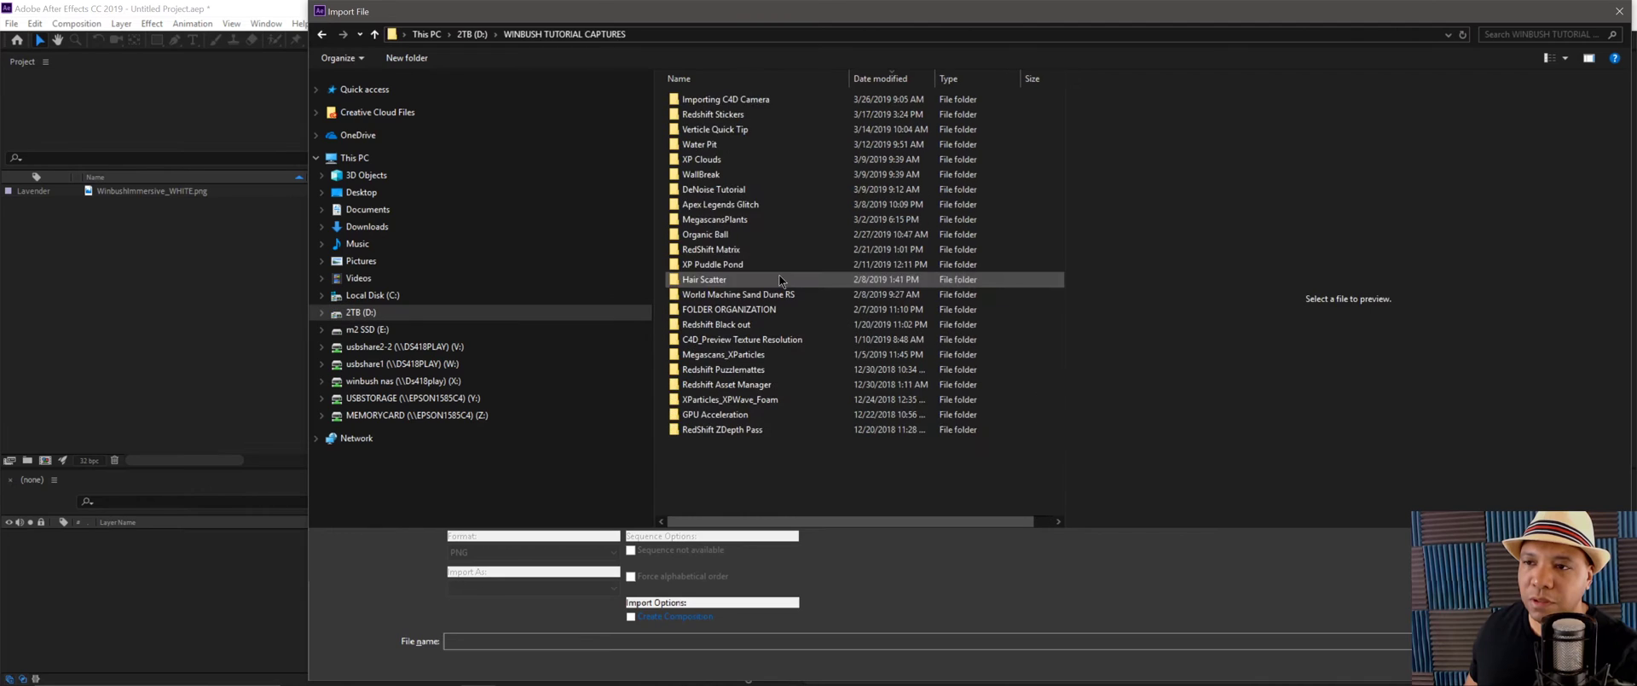
{"action": "double_click", "coordinate": [746, 101]}
{"action": "left_click", "coordinate": [717, 134]}
{"action": "double_click", "coordinate": [716, 129]}
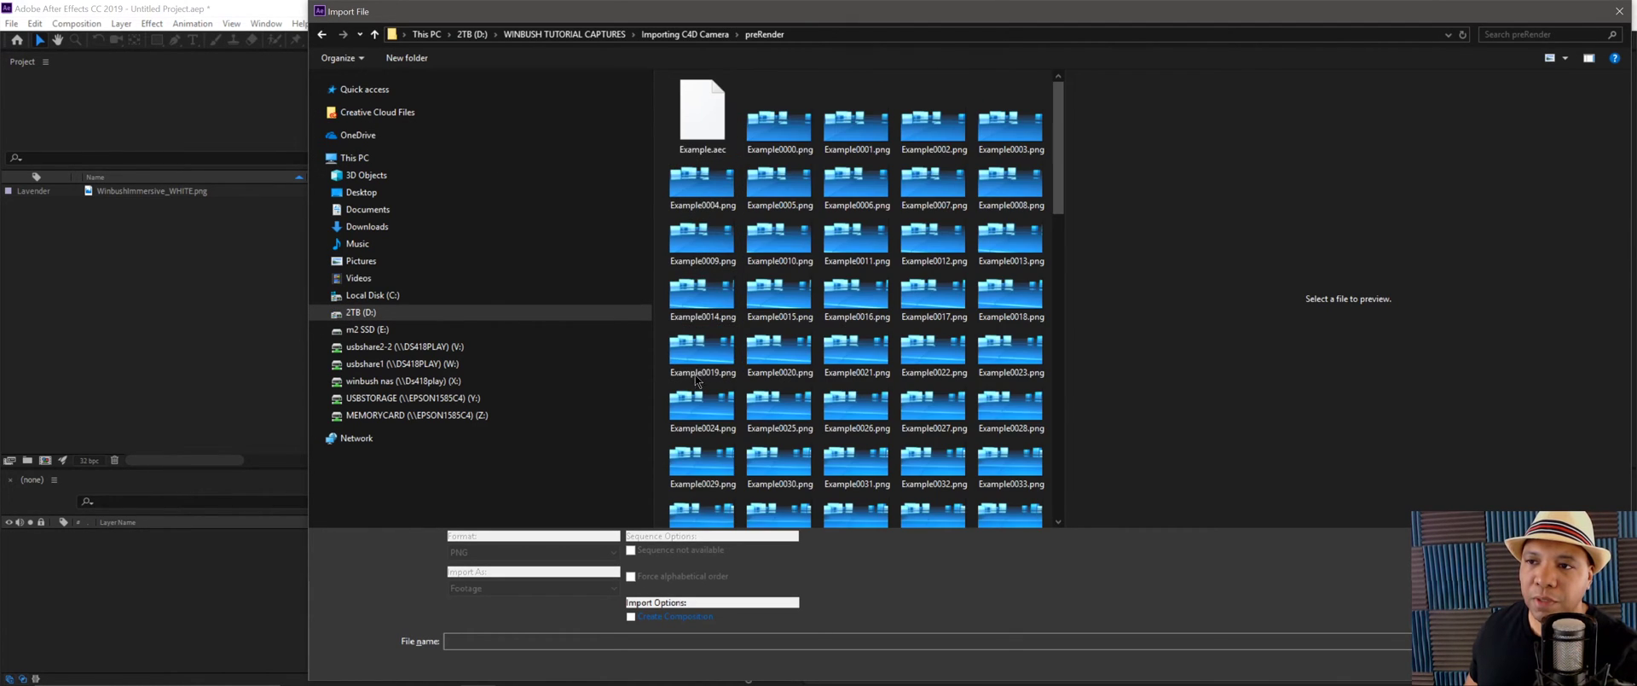
{"action": "left_click_drag", "start_coordinate": [678, 12], "coordinate": [542, 12]}
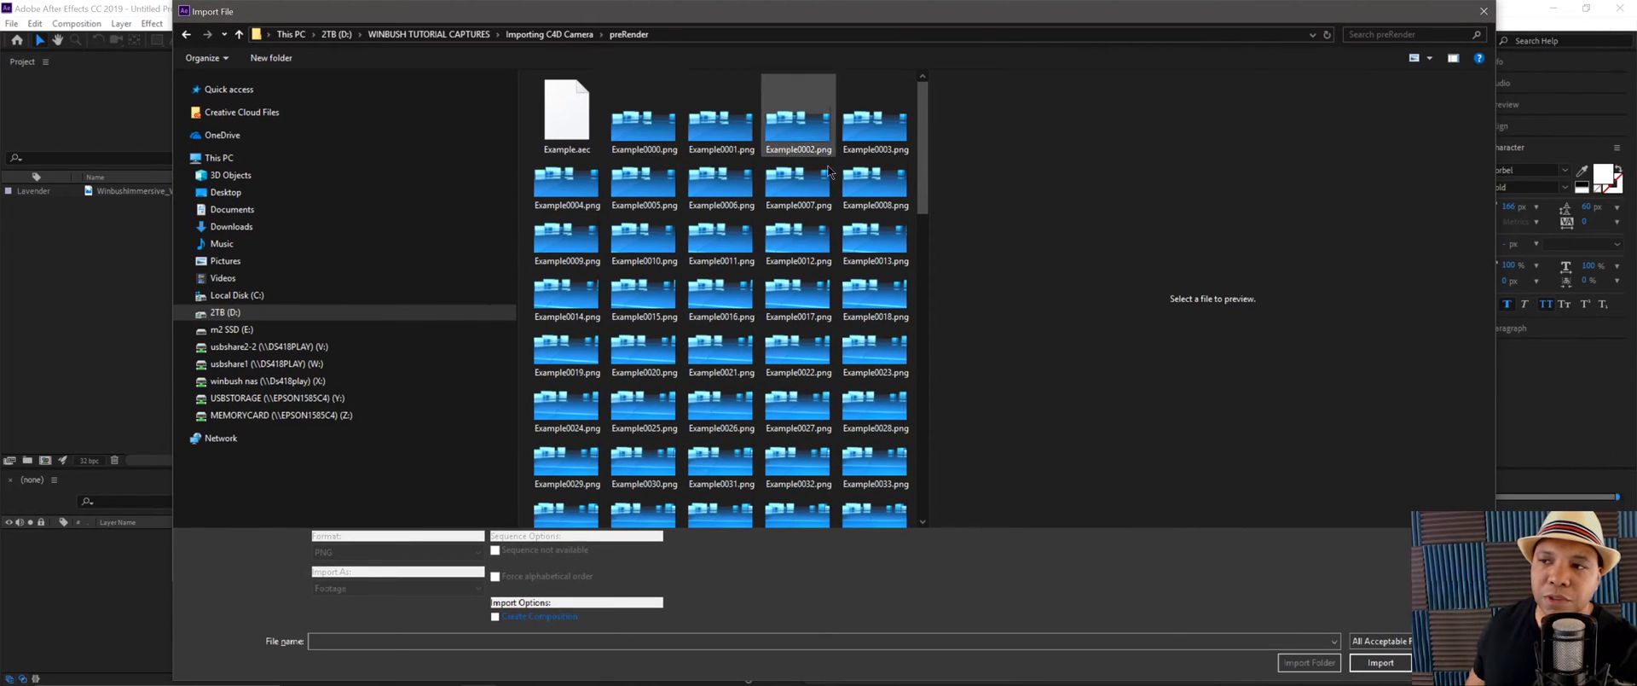
{"action": "left_click_drag", "start_coordinate": [930, 196], "coordinate": [1036, 196]}
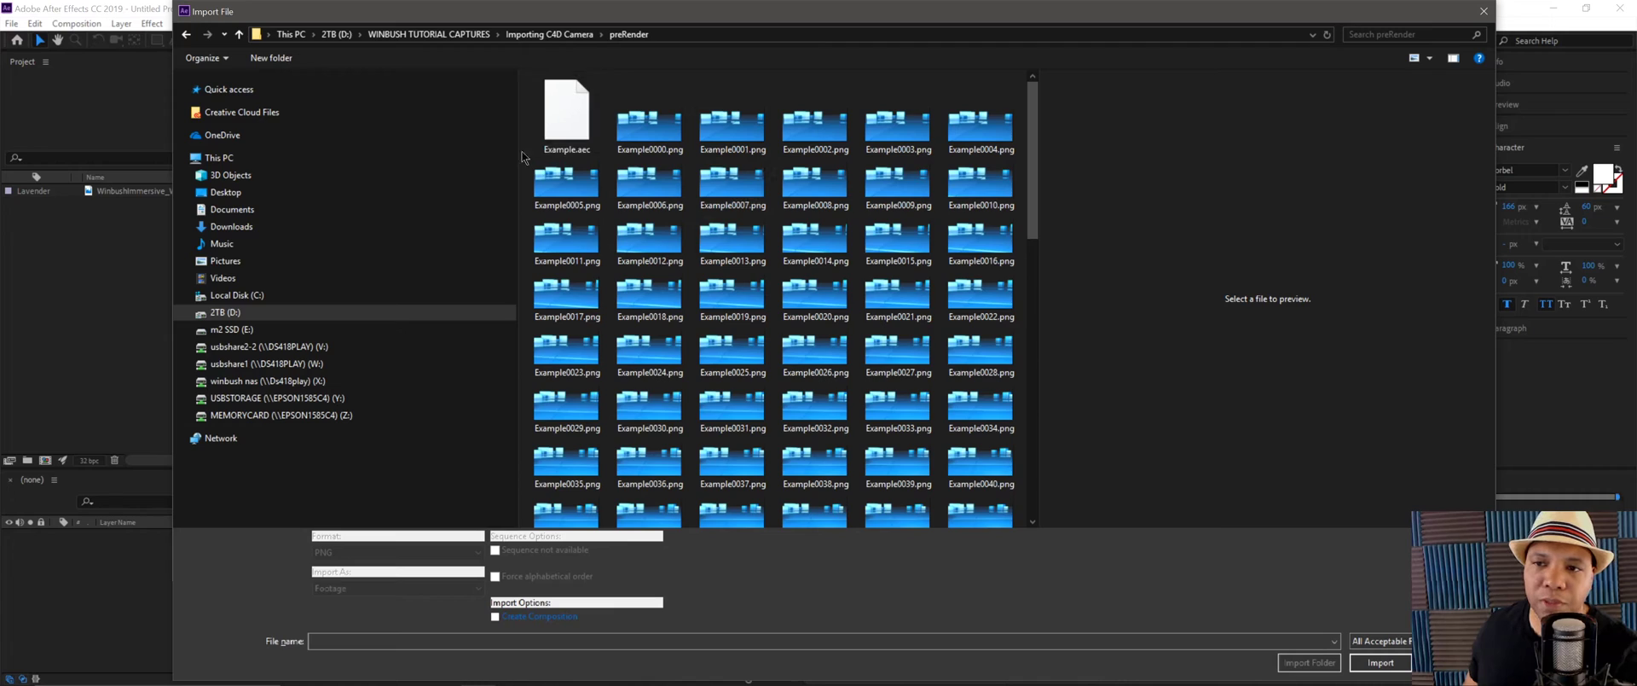
{"action": "left_click", "coordinate": [575, 114]}
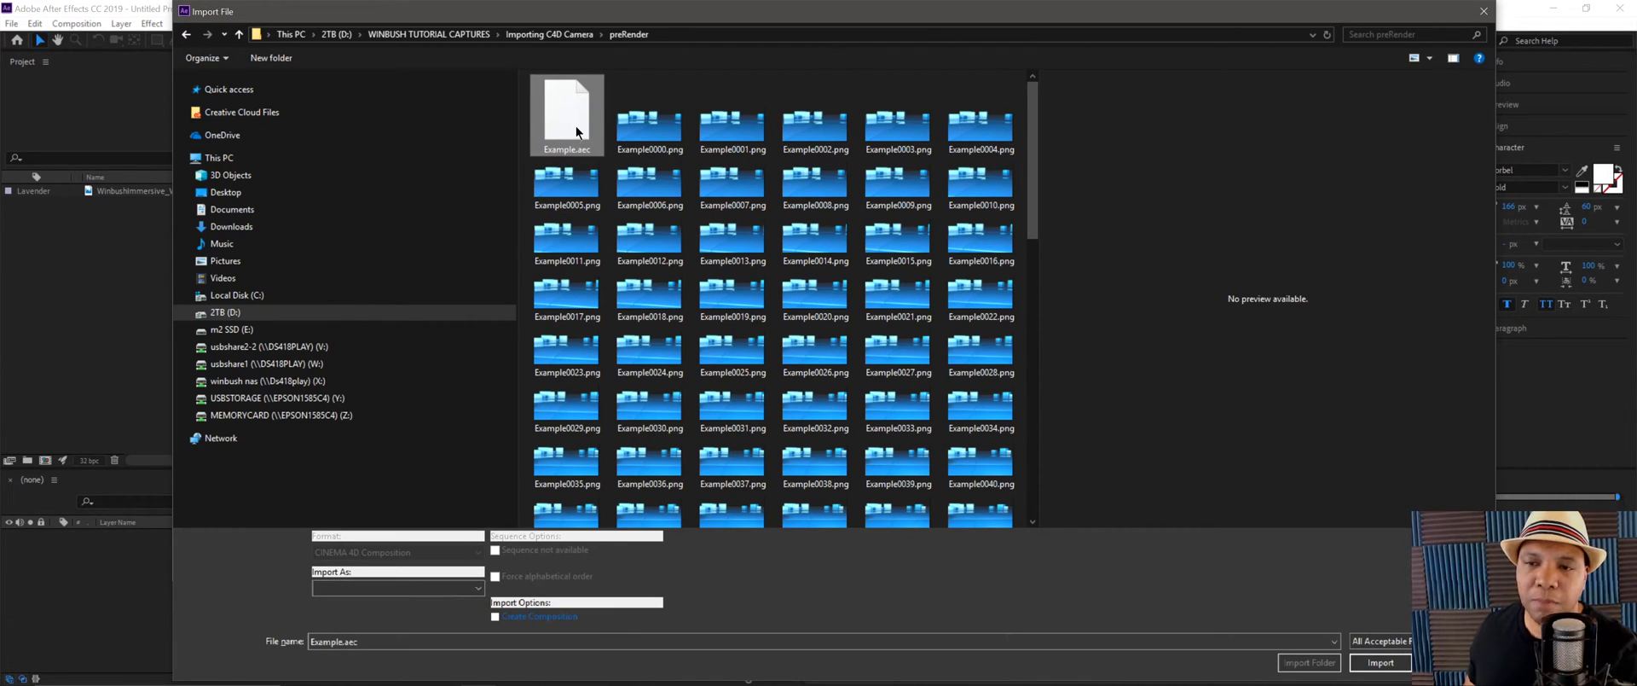
{"action": "left_click", "coordinate": [1387, 666]}
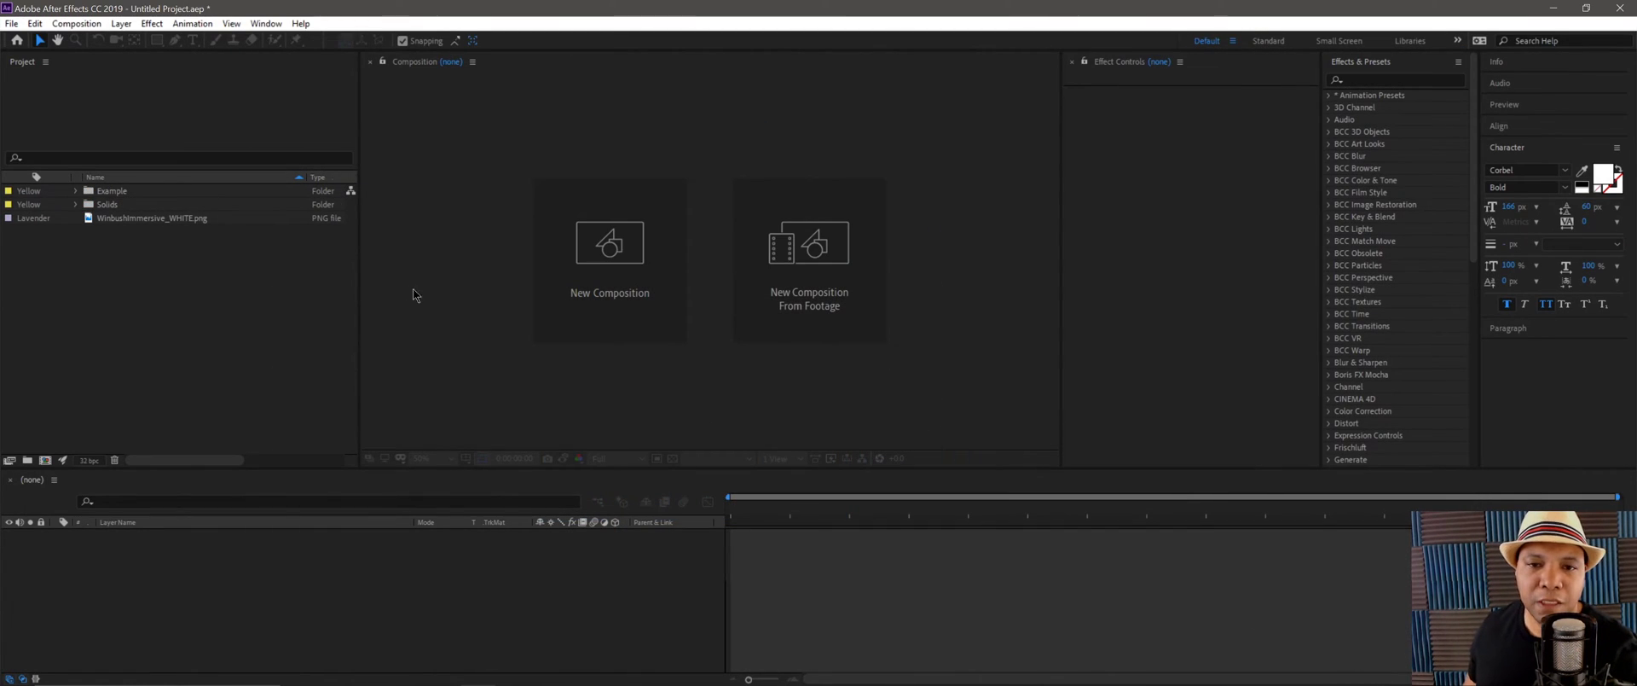
Expand the imported Example and Solids folders and open the Example composition at 50% in a widened viewer.
{"action": "left_click", "coordinate": [76, 191]}
{"action": "left_click", "coordinate": [77, 231]}
{"action": "left_click", "coordinate": [120, 205]}
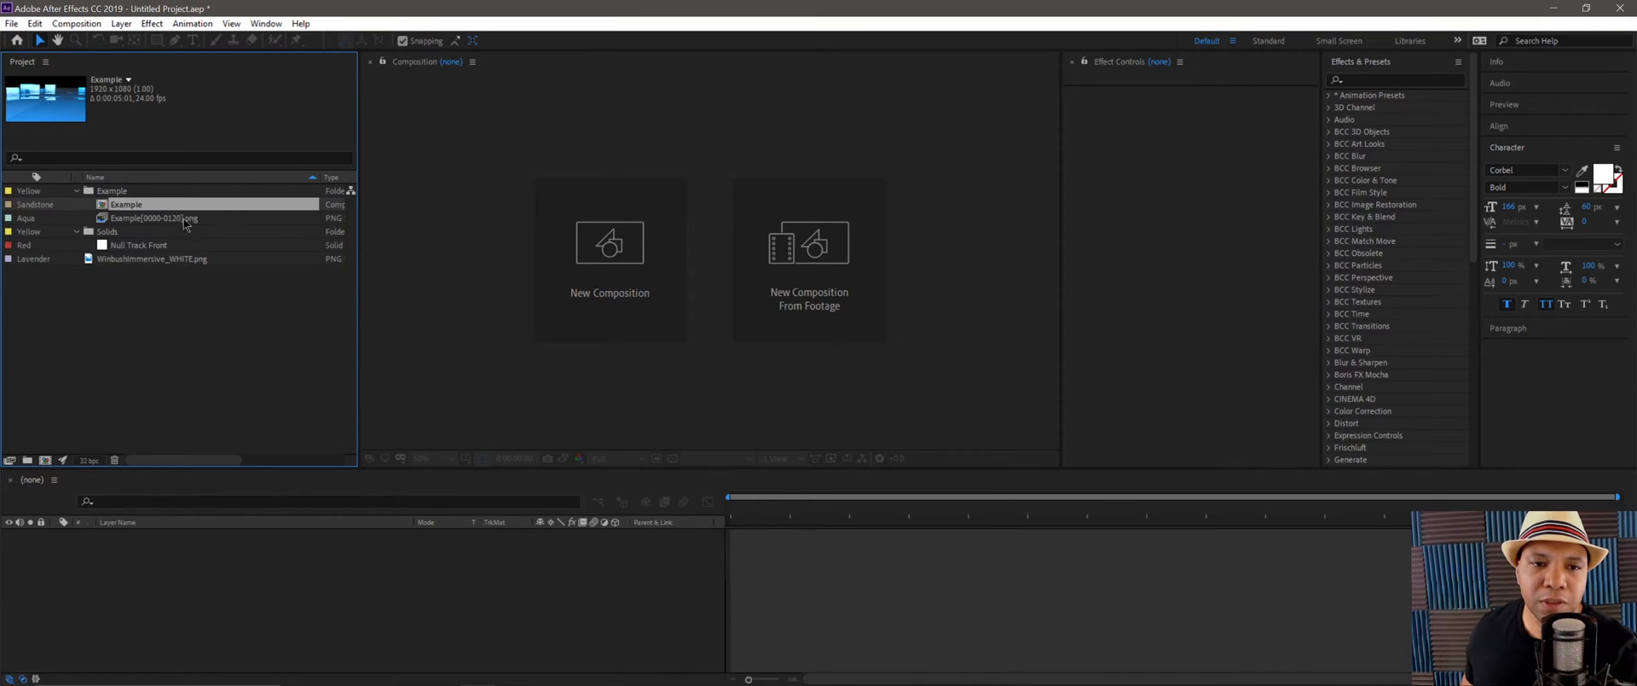
{"action": "double_click", "coordinate": [138, 207]}
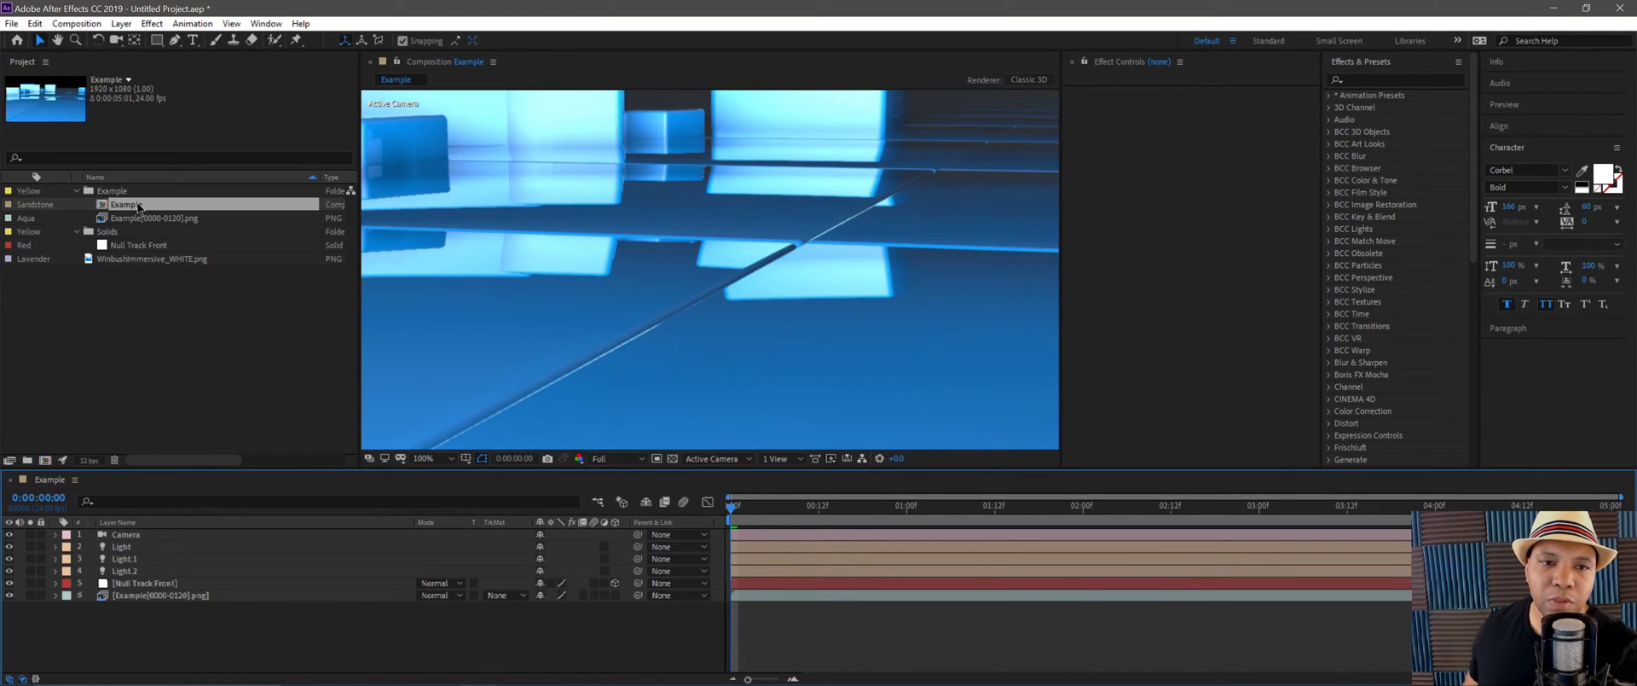
{"action": "scroll", "coordinate": [603, 339], "scroll_direction": "down", "scroll_amount": 4}
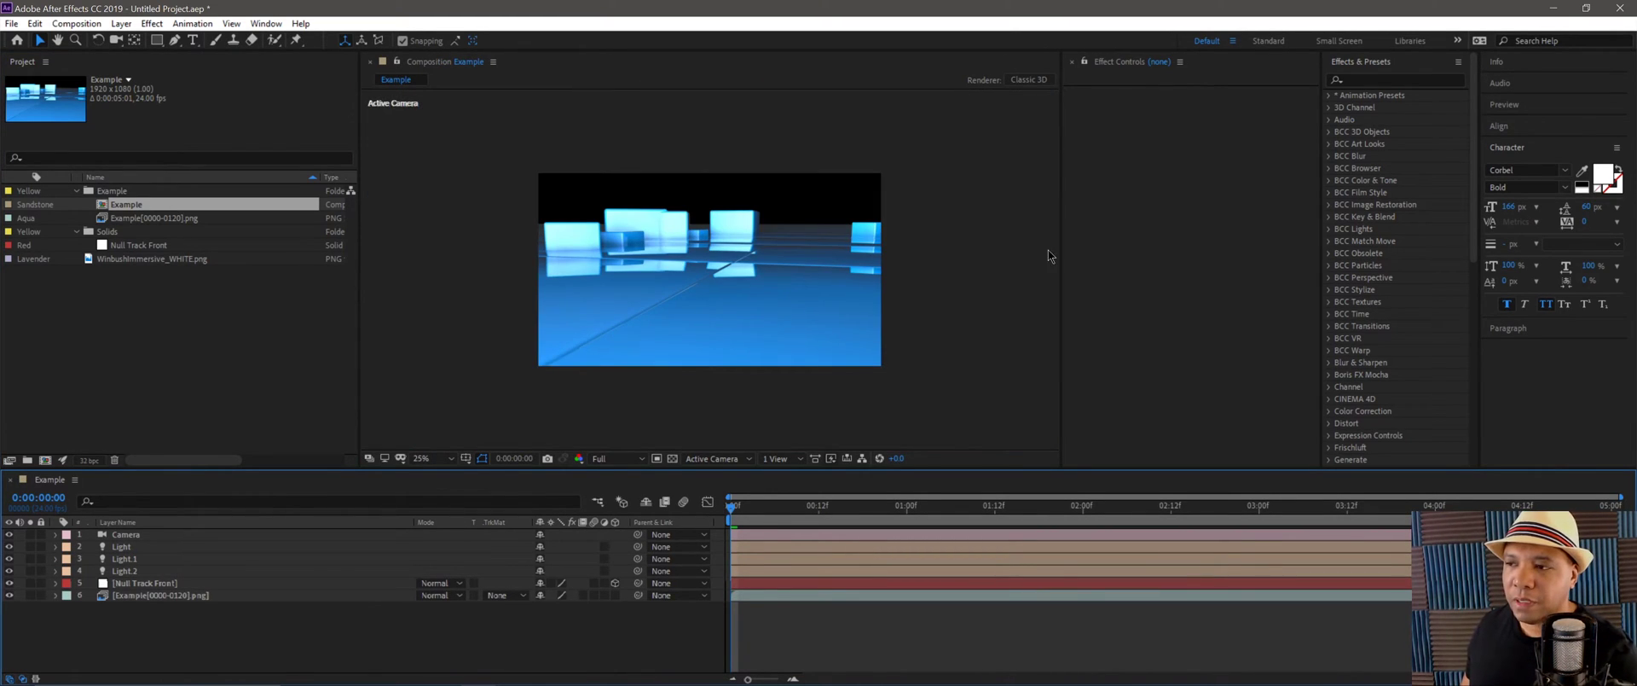
{"action": "left_click_drag", "start_coordinate": [1059, 245], "coordinate": [1108, 246]}
{"action": "scroll", "coordinate": [805, 269], "scroll_direction": "up", "scroll_amount": 2}
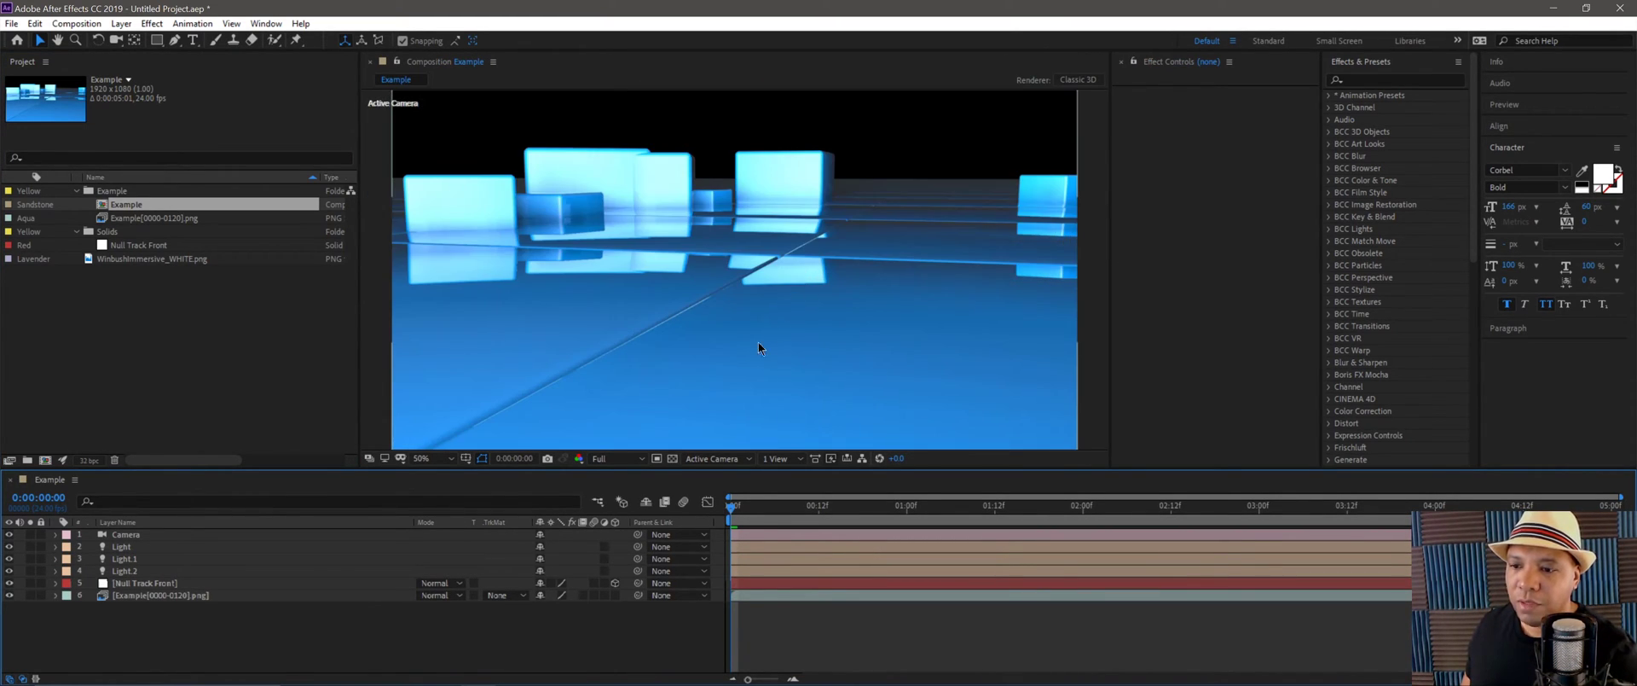
Check the composition's image sequence, light and null layers against the objects tagged in the Cinema 4D scene.
{"action": "left_click", "coordinate": [189, 596]}
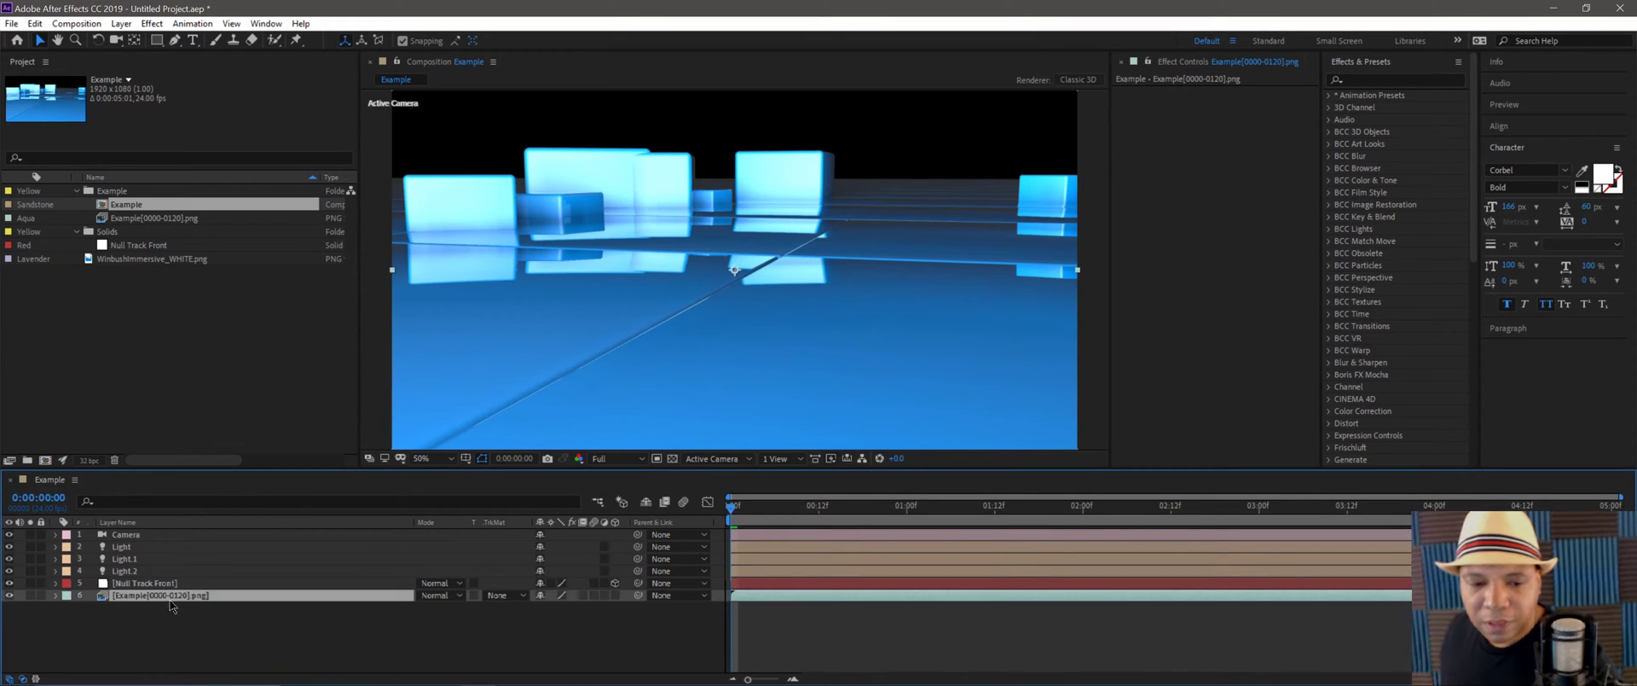
{"action": "left_click", "coordinate": [136, 559]}
{"action": "left_click", "coordinate": [139, 570]}
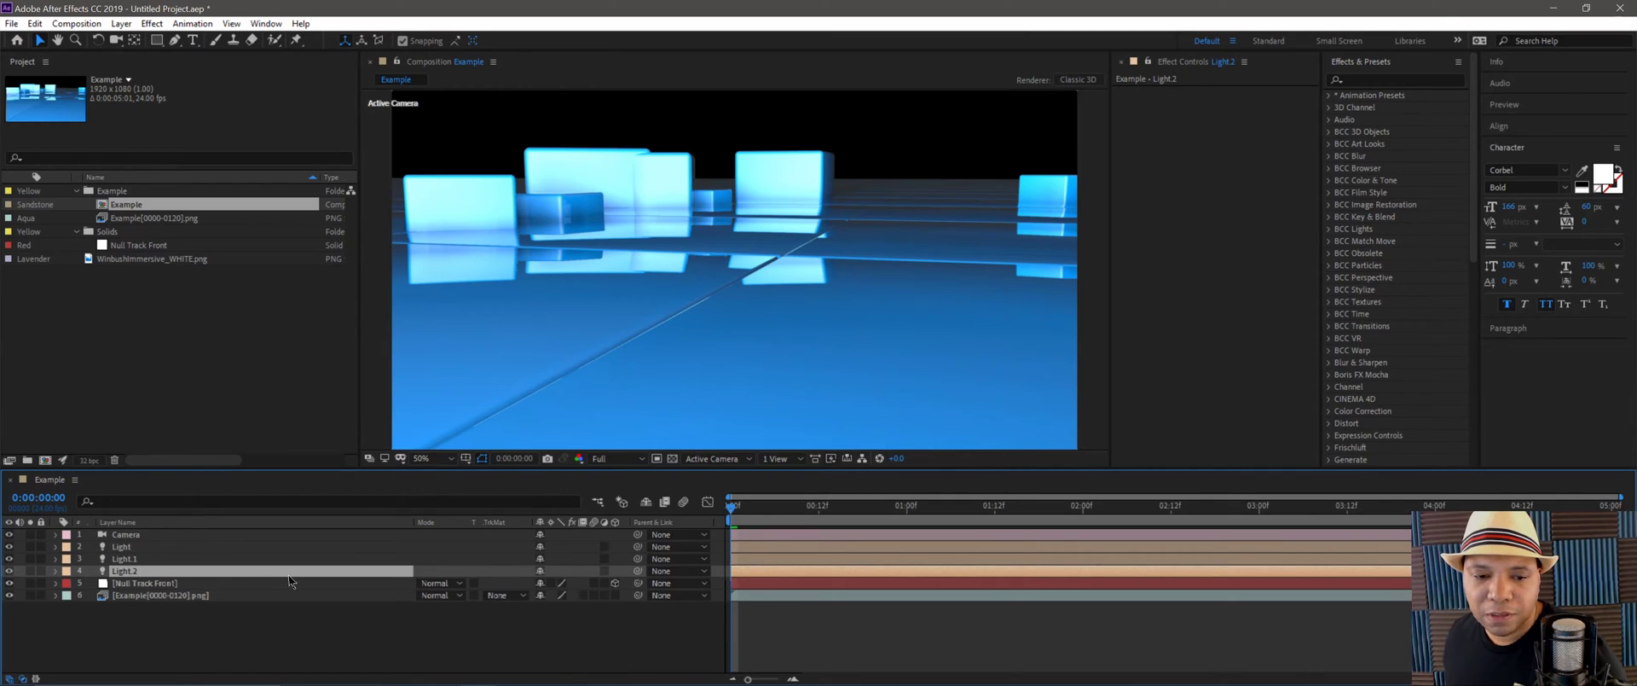
{"action": "left_click", "coordinate": [143, 584]}
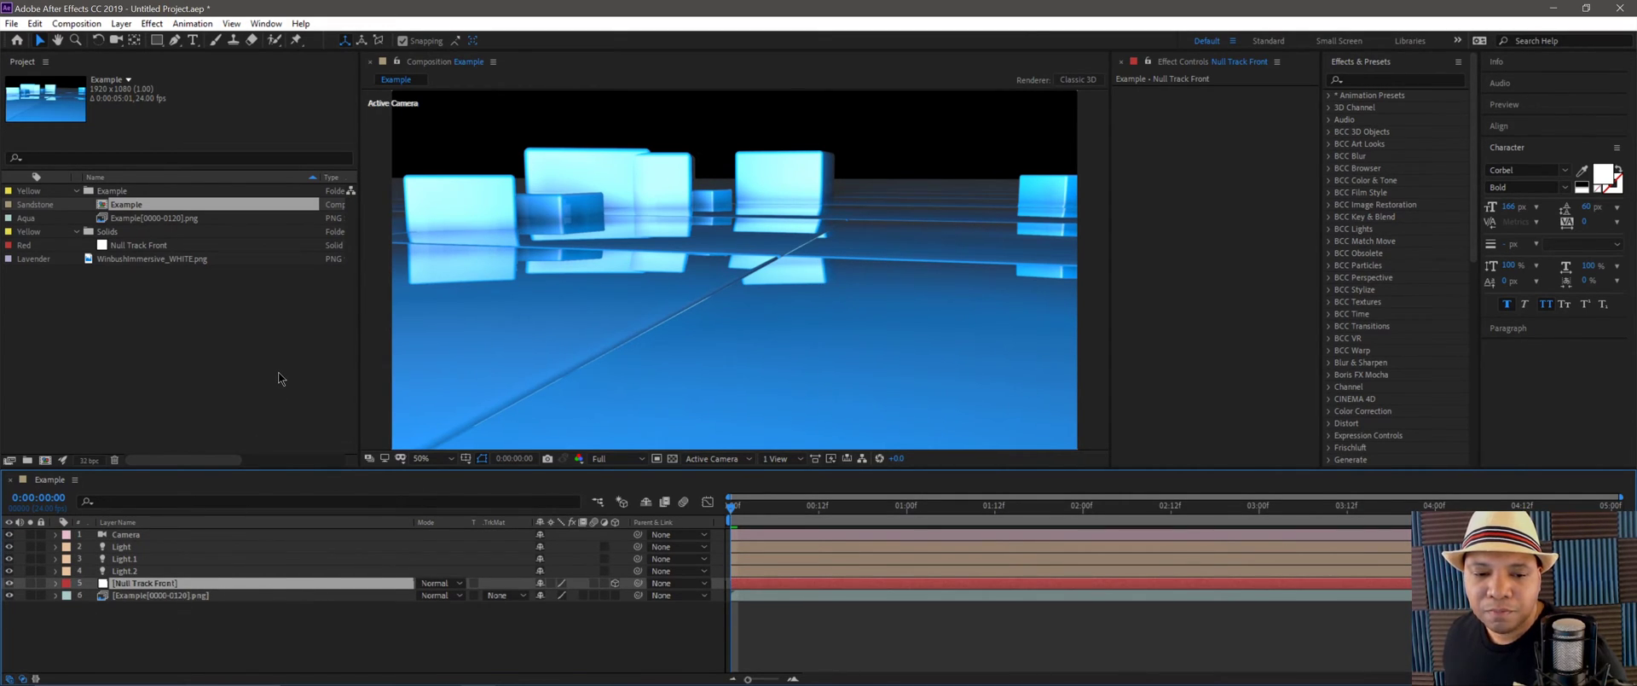
Delete the imported Example and Solids folders with their contents from the project.
{"action": "left_click", "coordinate": [120, 193]}
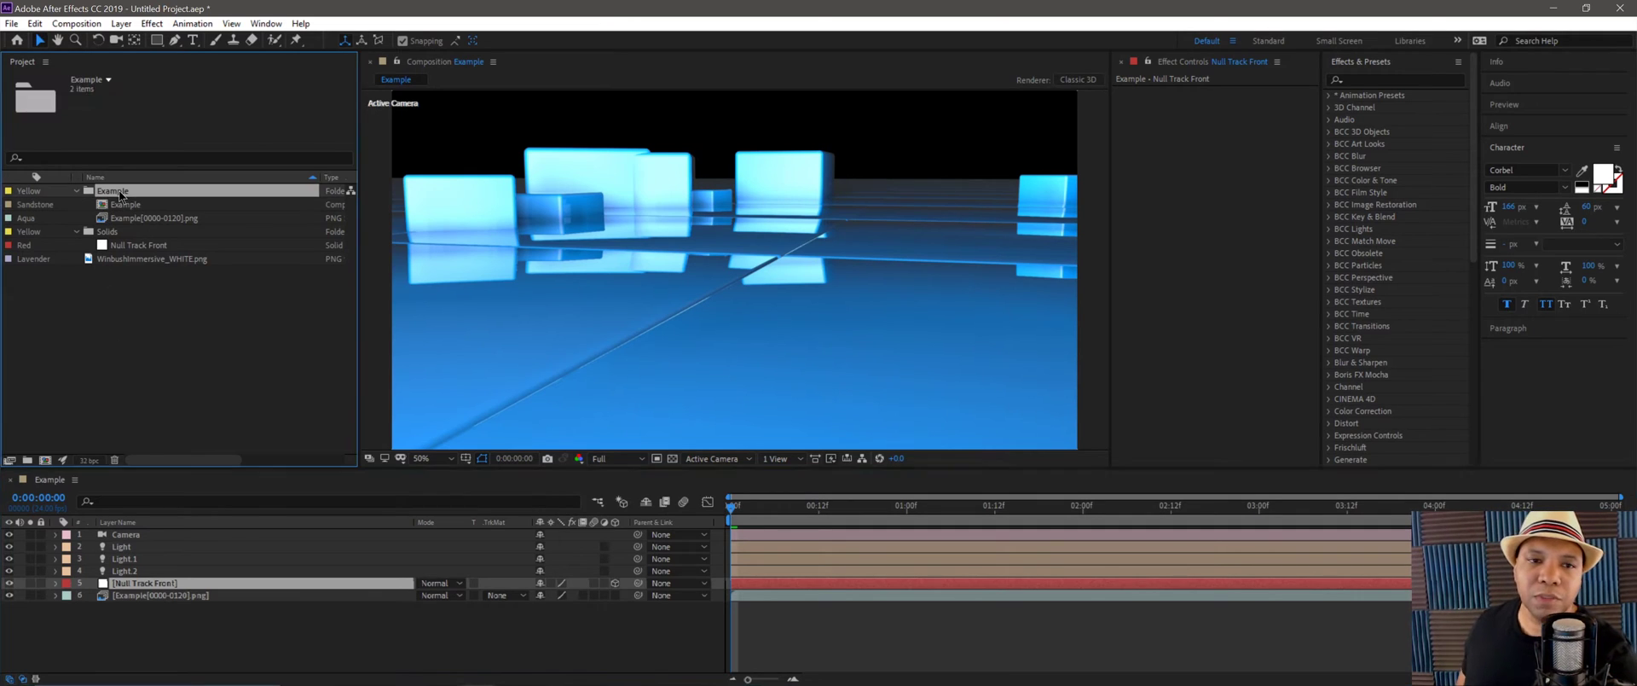
{"action": "left_click", "coordinate": [144, 246], "text": "shift"}
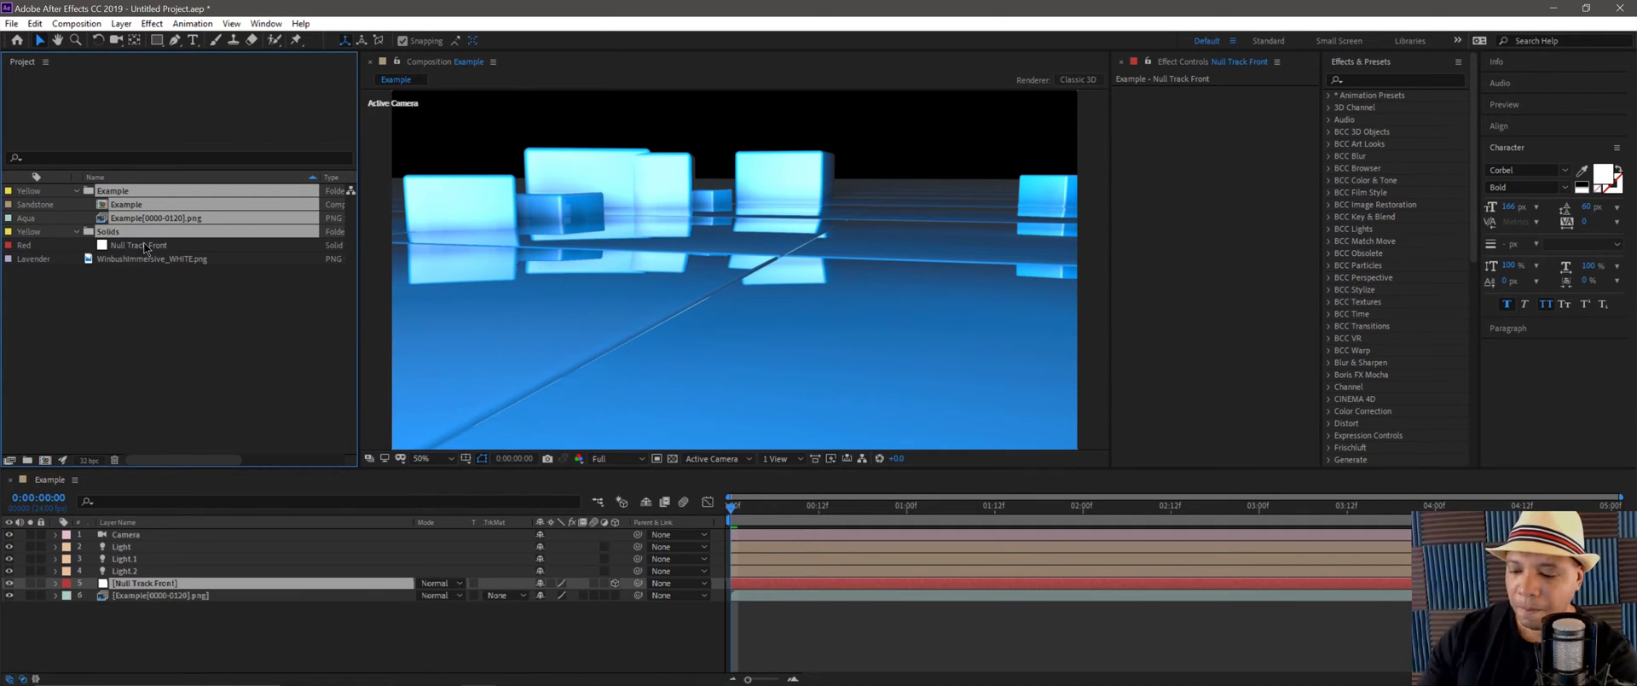
{"action": "key", "text": "Delete"}
{"action": "key", "text": "Return"}
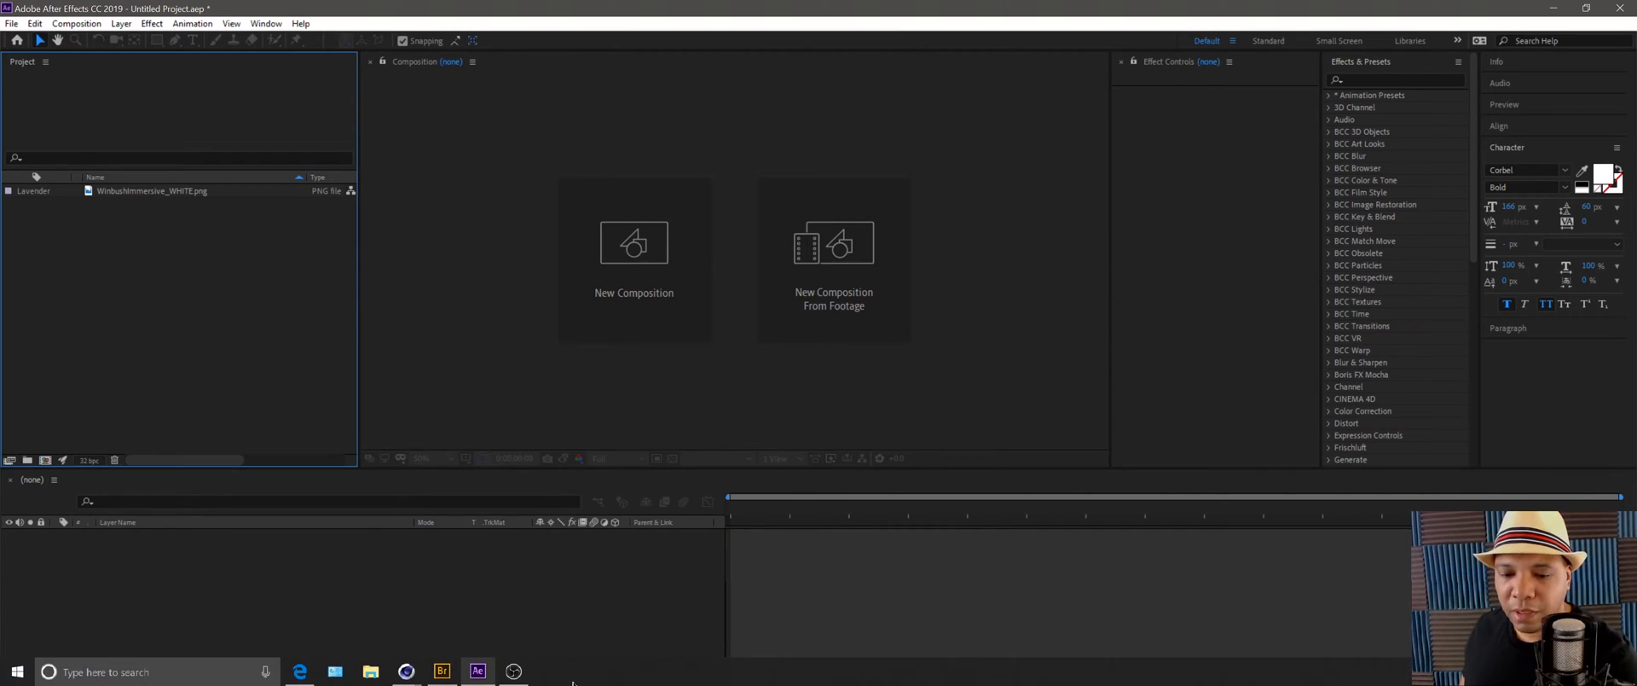
Switch to Cinema 4D and save the compositing project file as Example NEW.aec in the preRender folder.
{"action": "left_click", "coordinate": [406, 677]}
{"action": "left_click", "coordinate": [413, 645]}
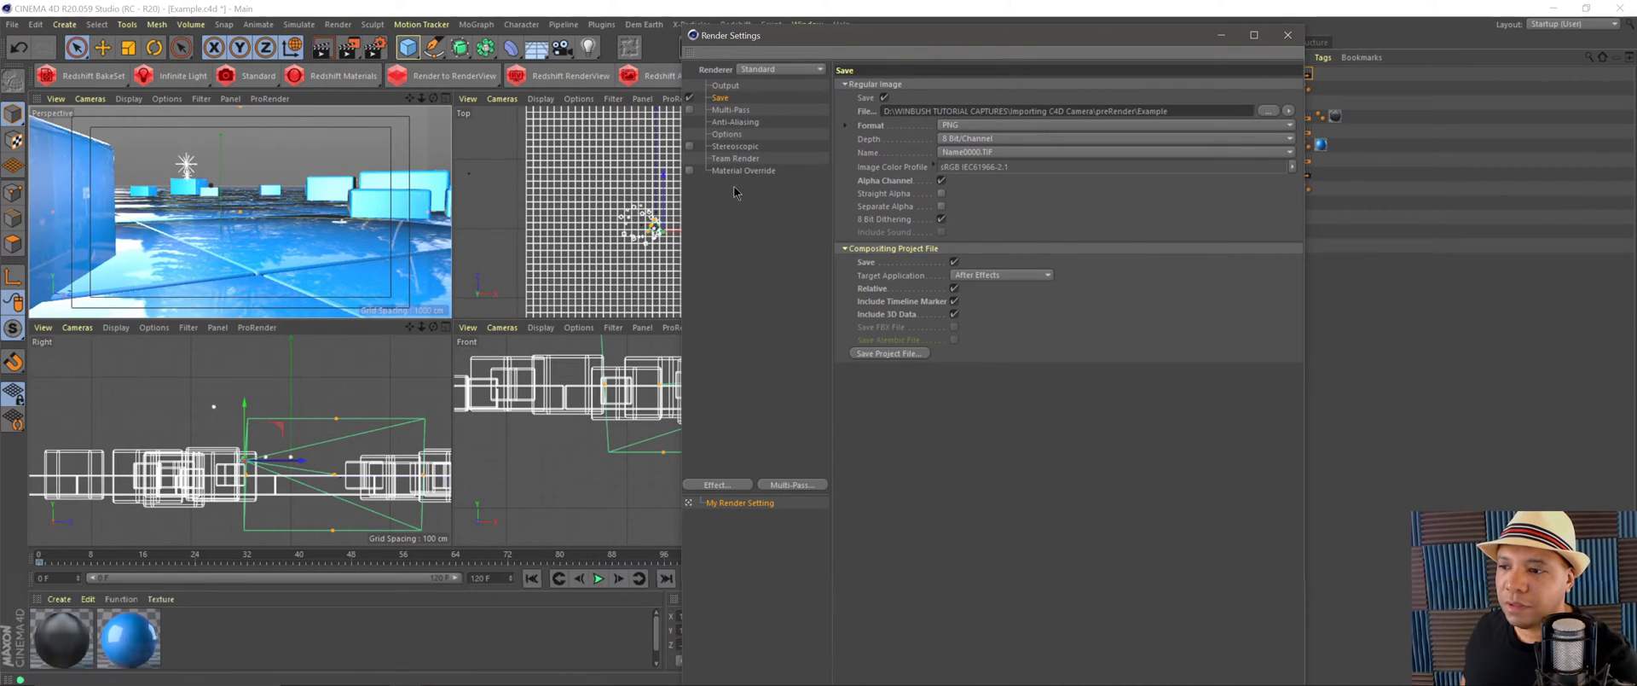
{"action": "left_click", "coordinate": [890, 353]}
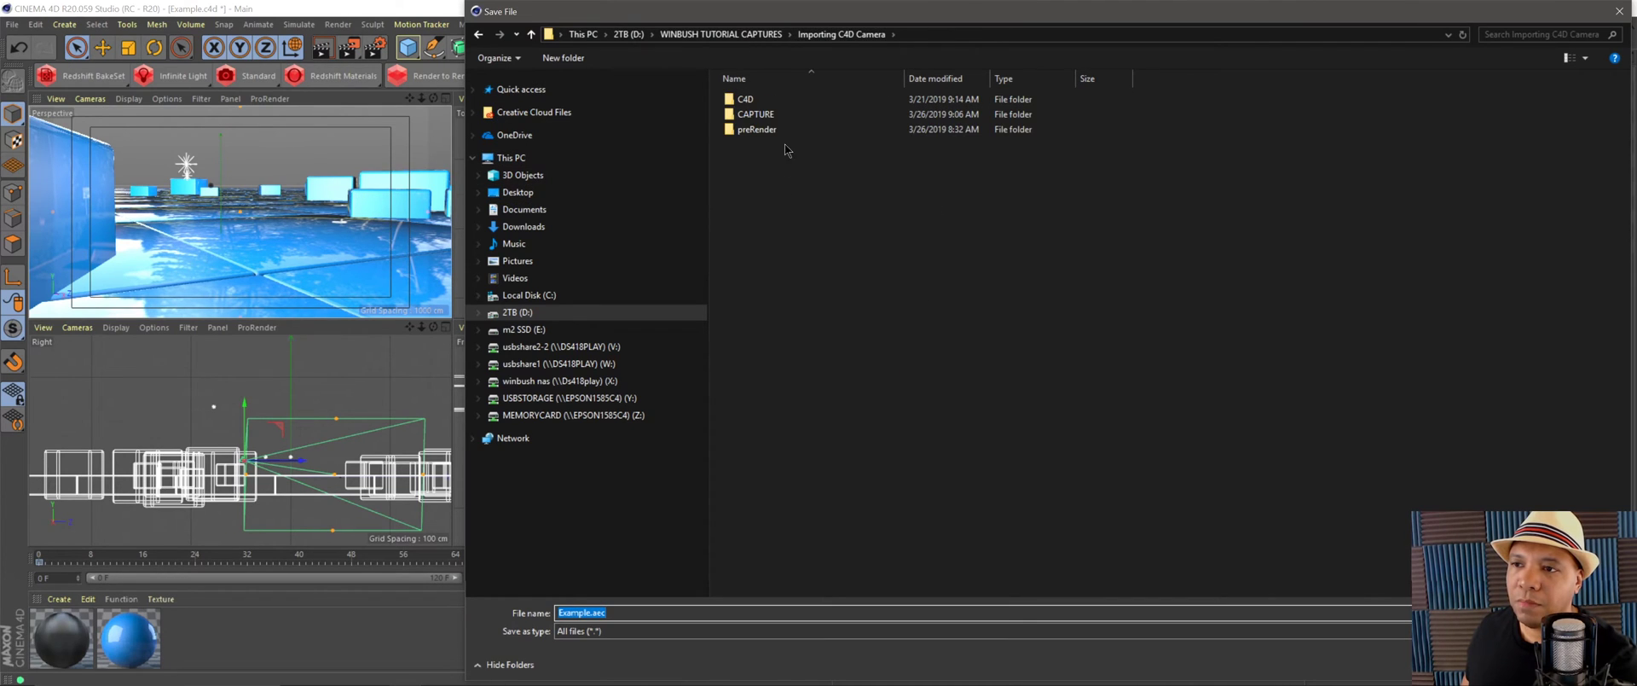
{"action": "double_click", "coordinate": [757, 129]}
{"action": "left_click", "coordinate": [851, 34]}
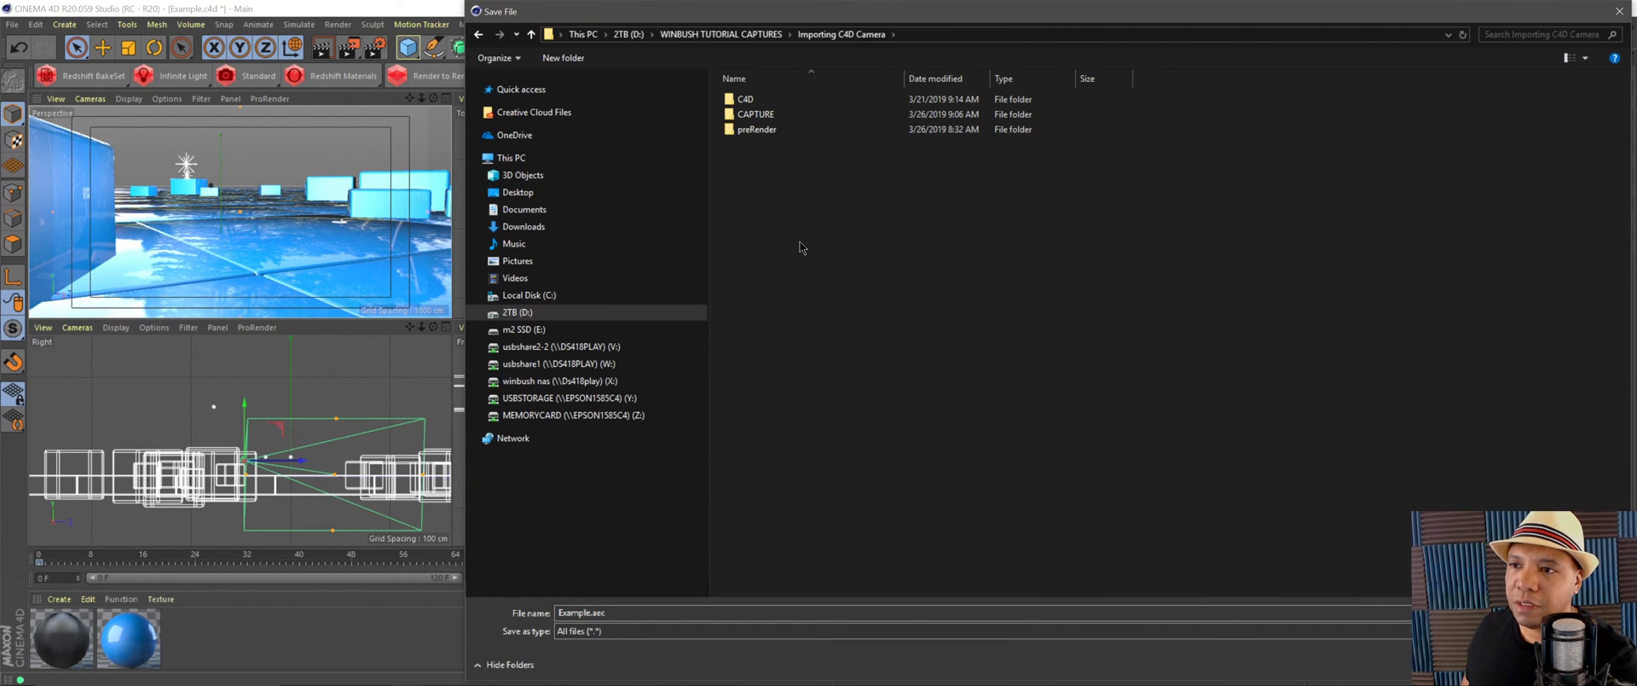
{"action": "left_click", "coordinate": [596, 612]}
{"action": "left_click", "coordinate": [581, 612]}
{"action": "type", "text": "NEW"}
{"action": "double_click", "coordinate": [756, 129]}
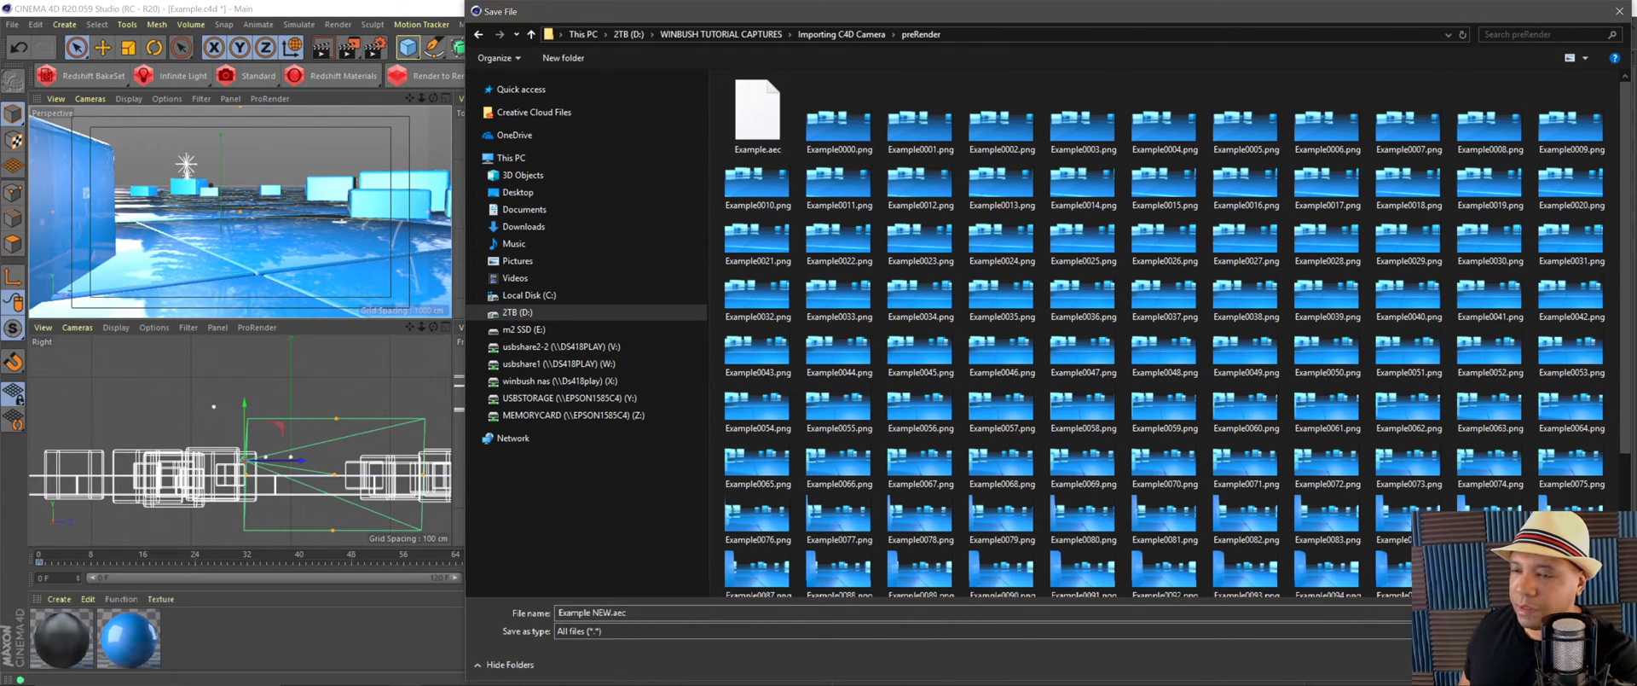
{"action": "key", "text": "Return"}
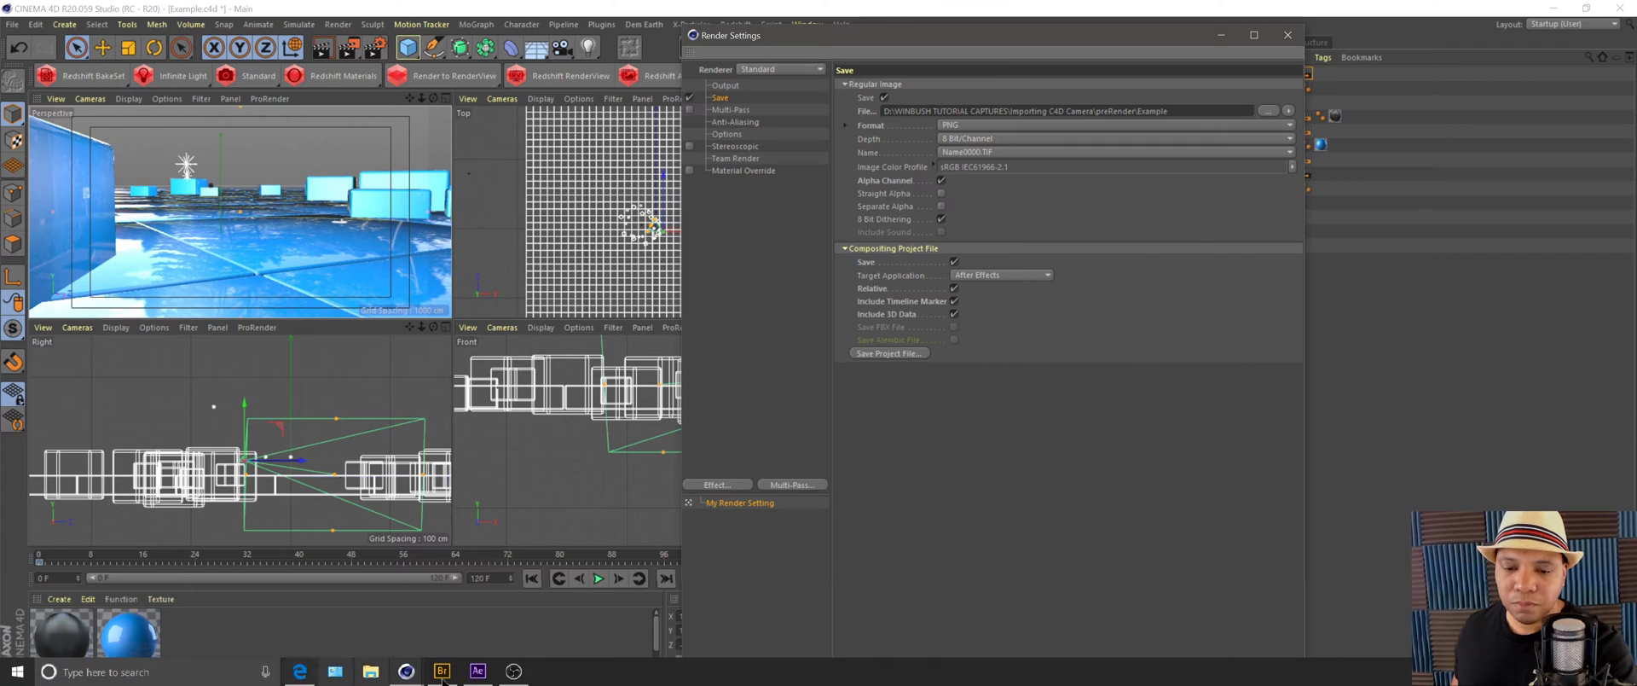
Switch to After Effects, import Example NEW.aec from the preRender folder and open its Example composition.
{"action": "left_click", "coordinate": [478, 672]}
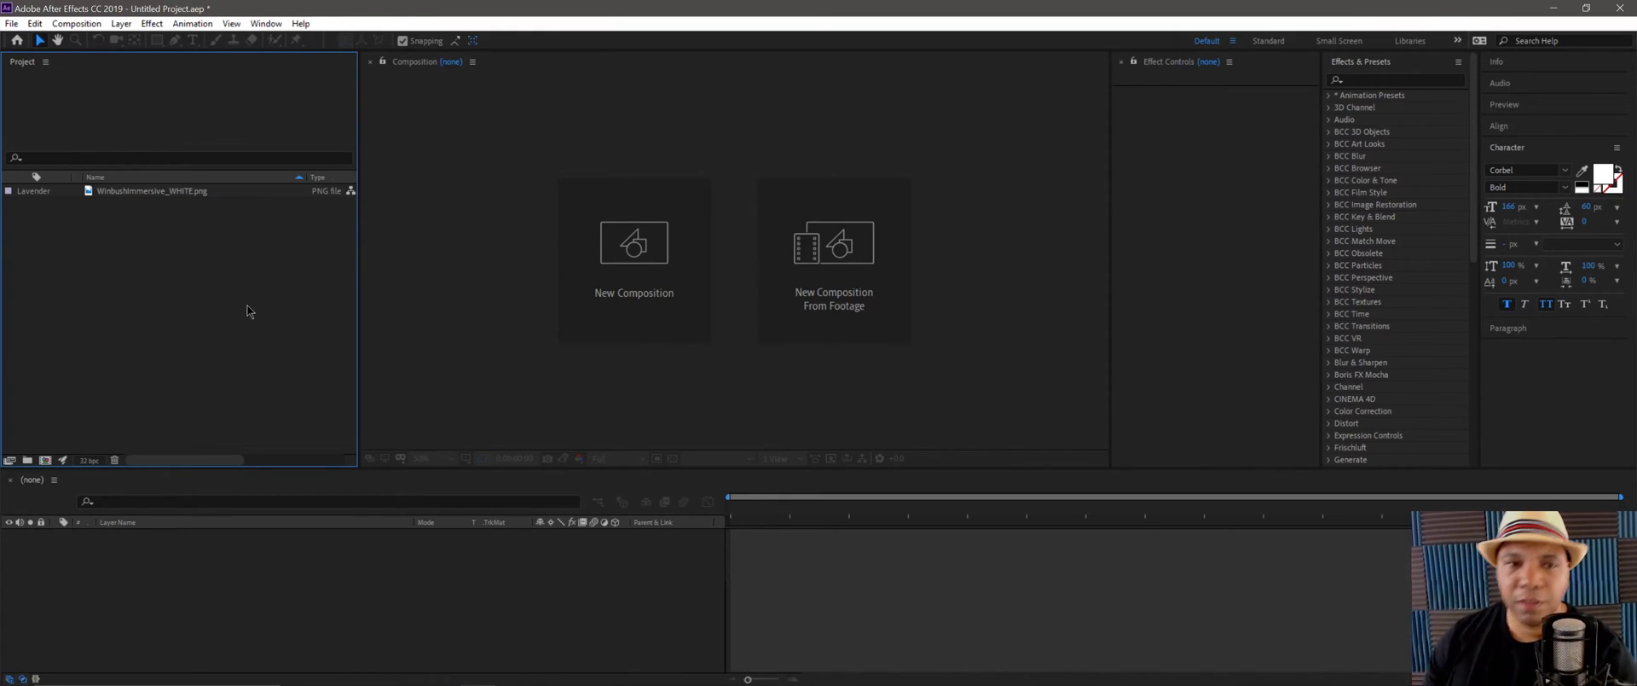
{"action": "double_click", "coordinate": [247, 307]}
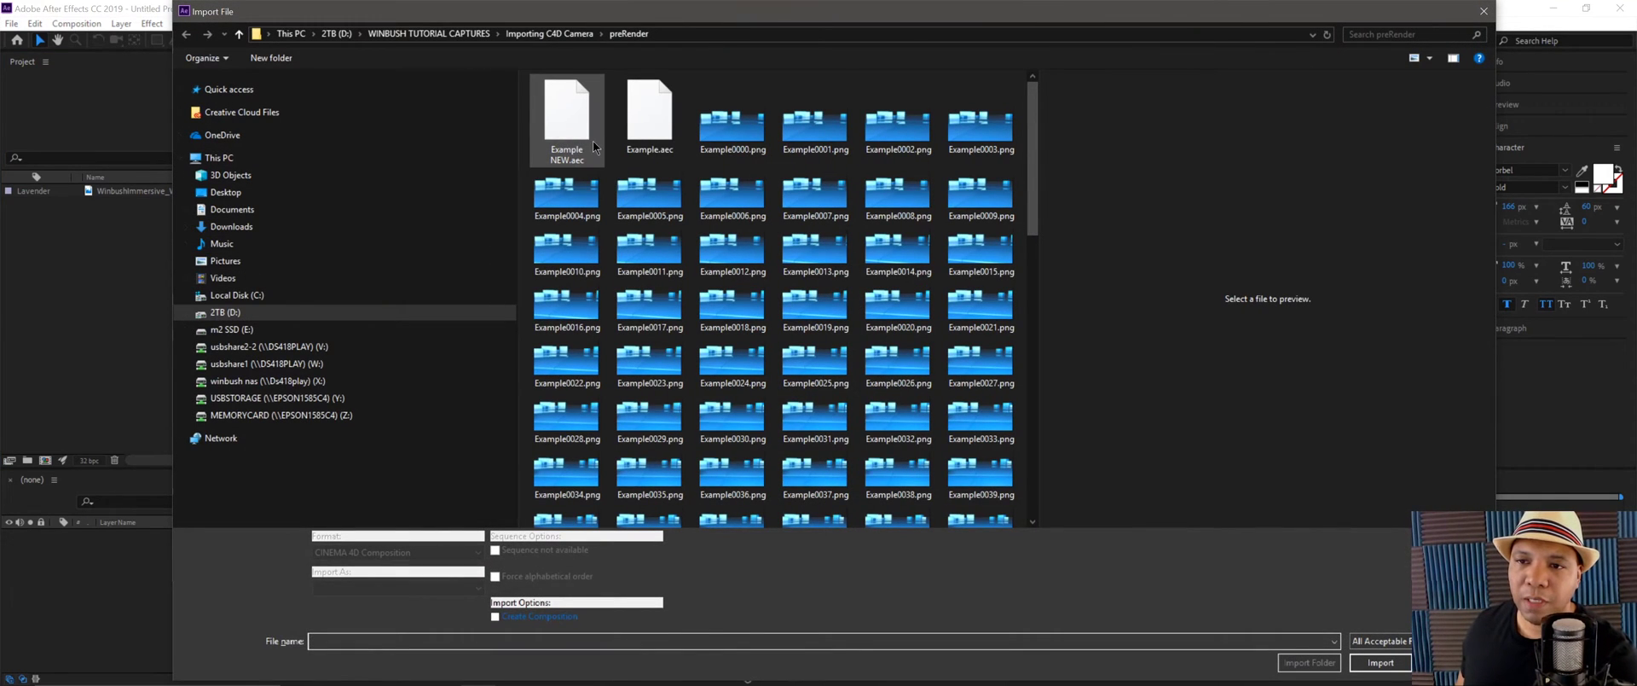
{"action": "left_click", "coordinate": [566, 117]}
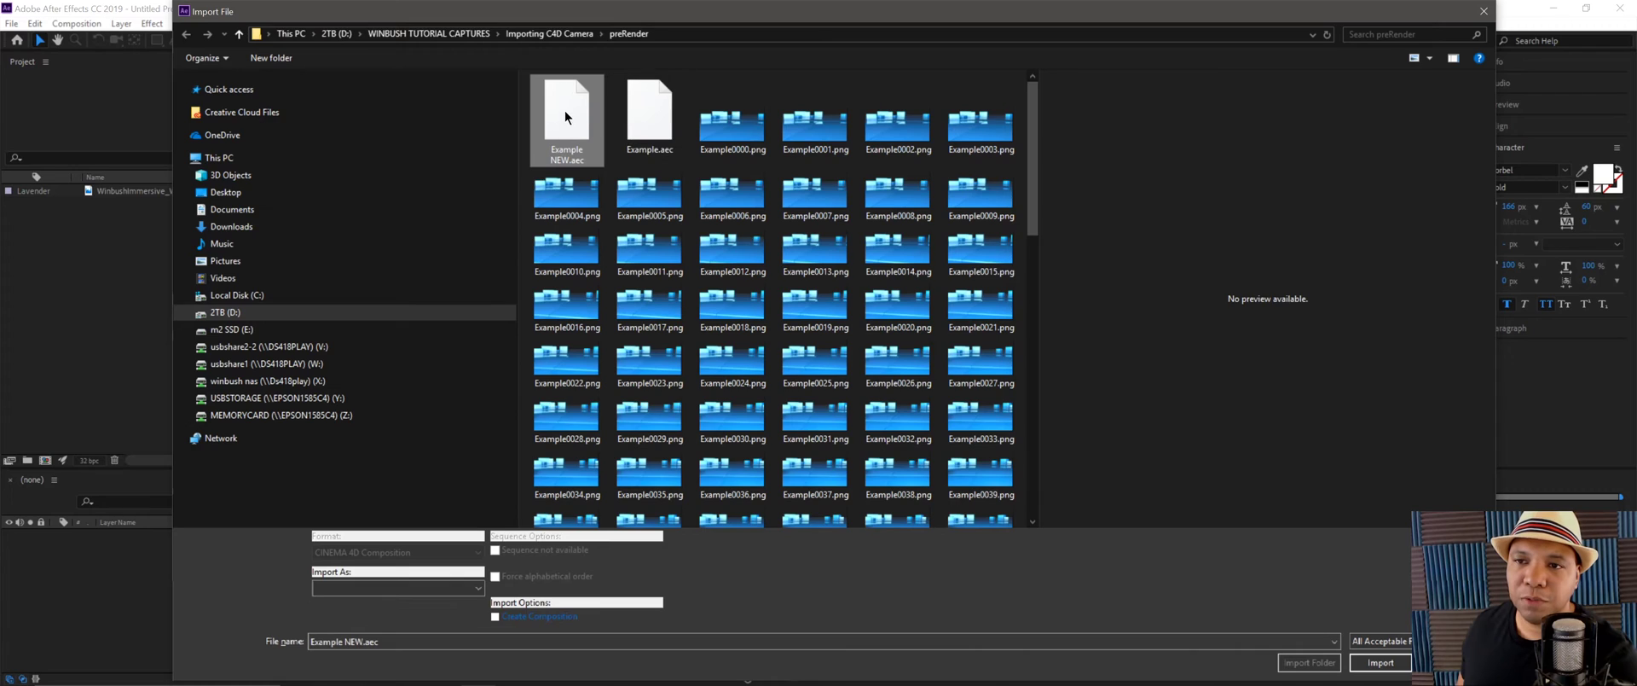
{"action": "left_click", "coordinate": [1381, 662]}
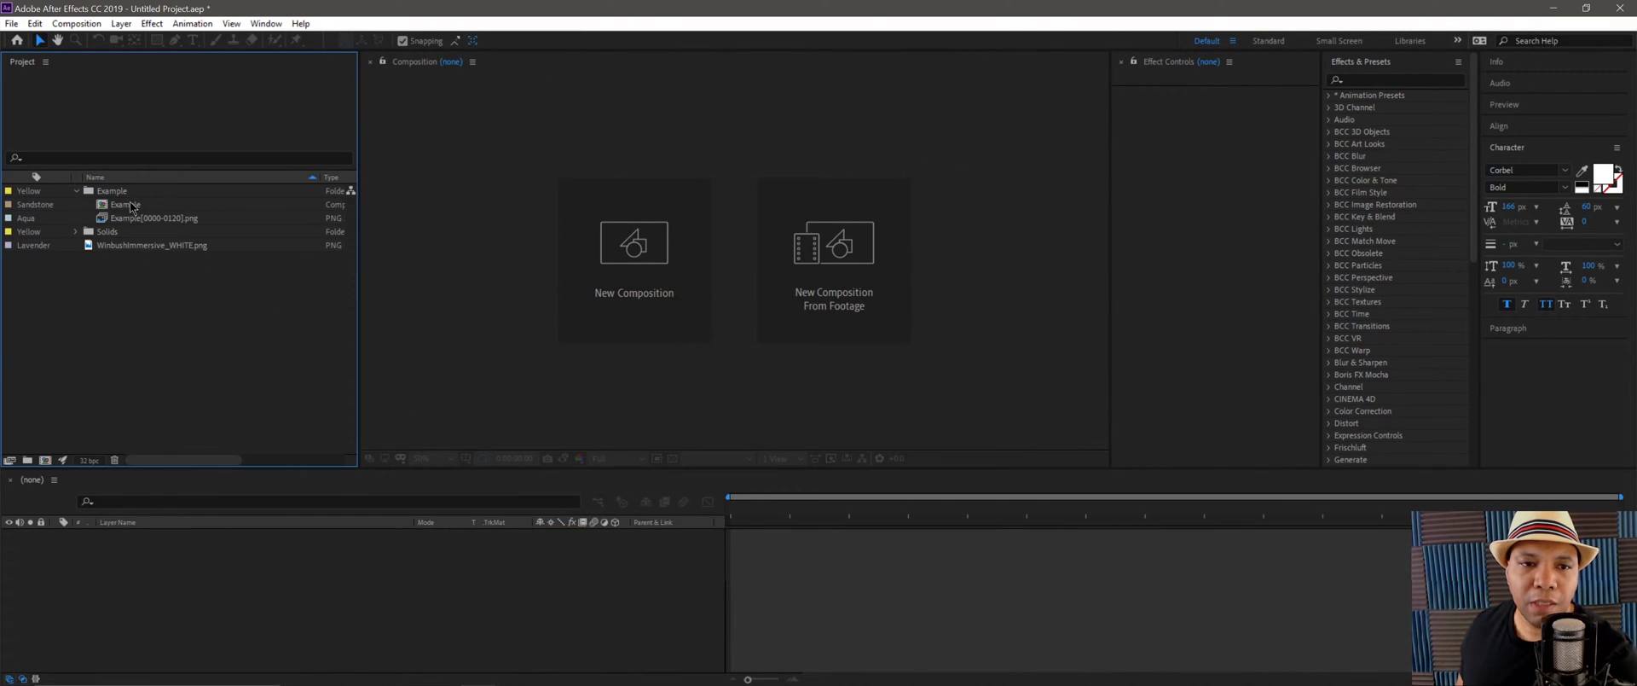
{"action": "double_click", "coordinate": [125, 205]}
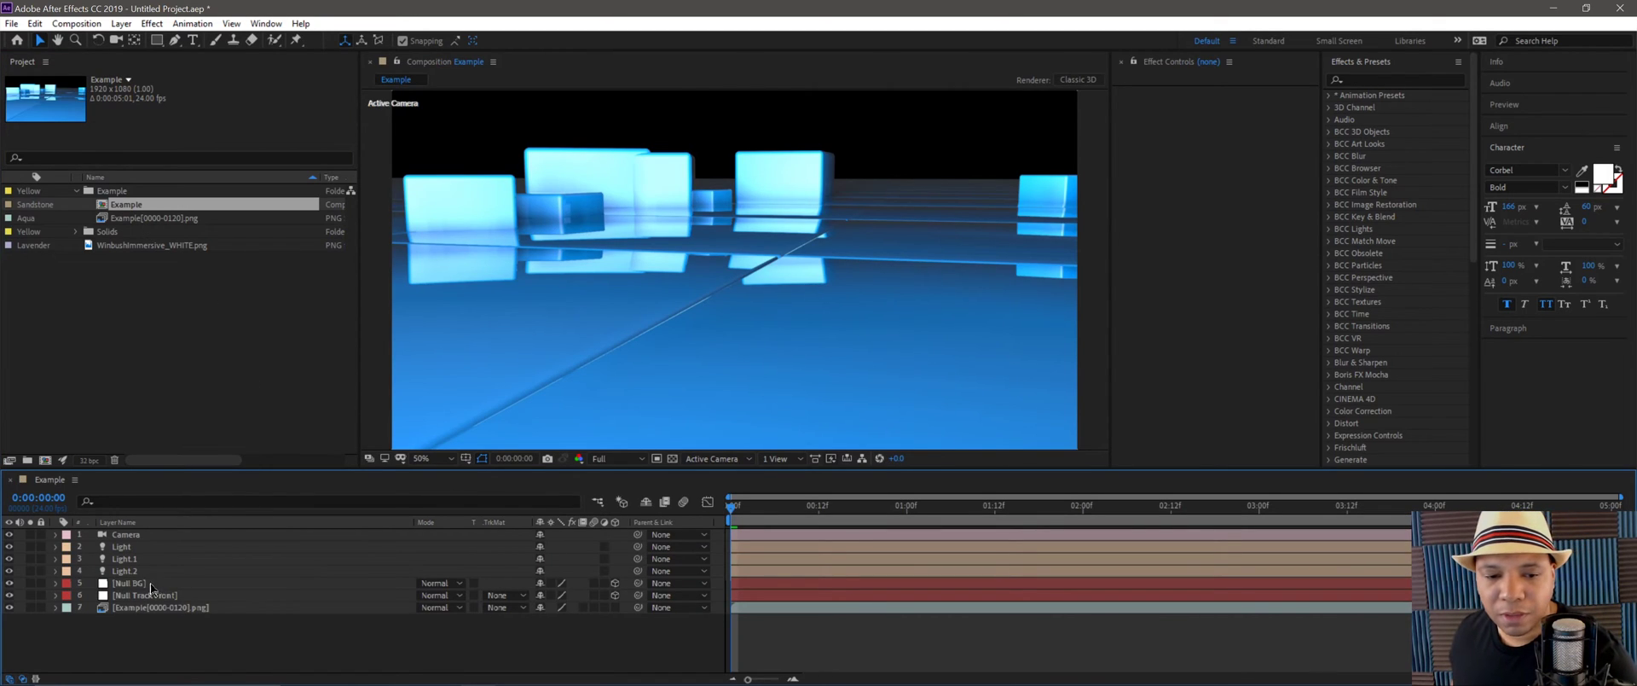
Inspect the imported null, light and camera layers, and scrub the timeline to check the camera movement.
{"action": "left_click", "coordinate": [156, 585]}
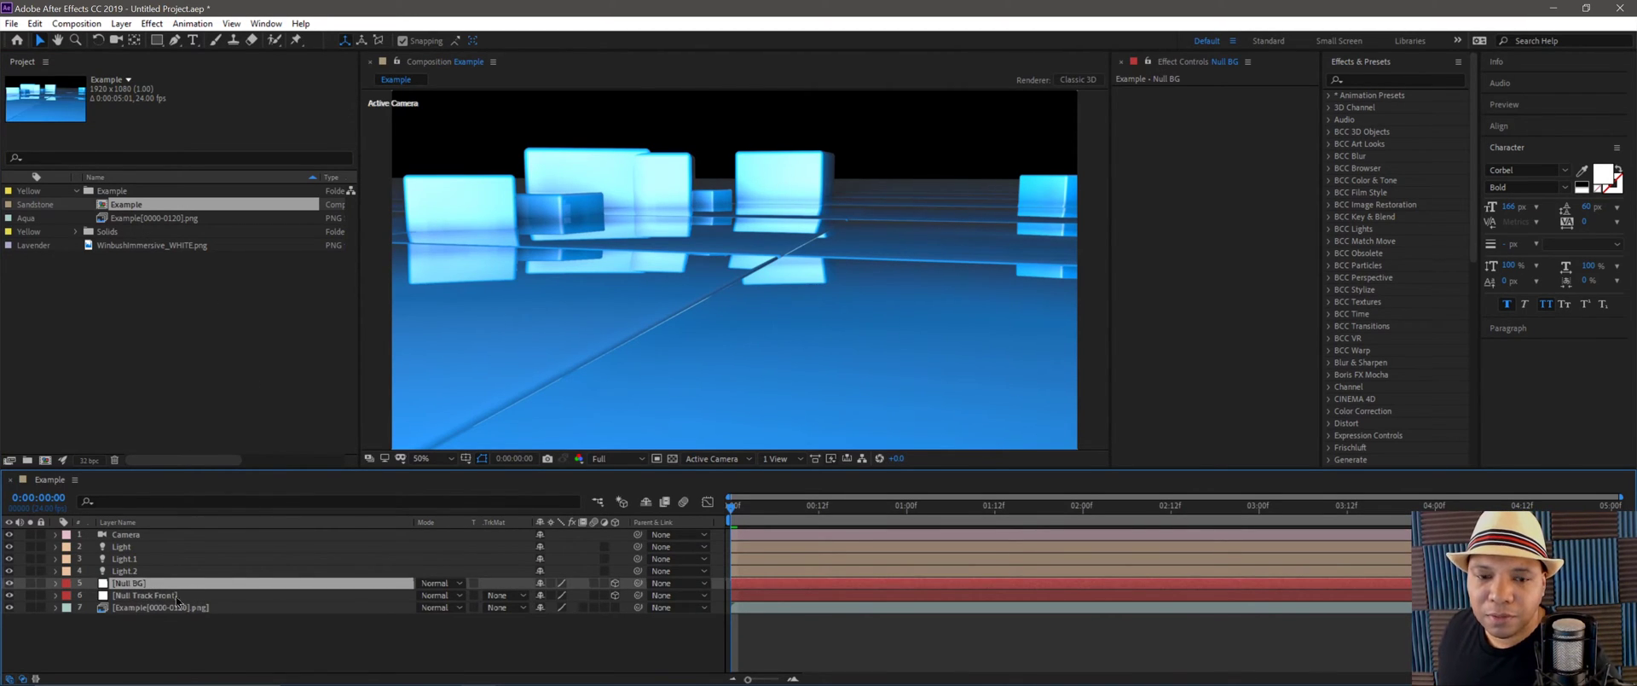
{"action": "left_click", "coordinate": [166, 596]}
{"action": "left_click", "coordinate": [133, 547]}
{"action": "left_click", "coordinate": [129, 559]}
{"action": "left_click", "coordinate": [128, 570]}
{"action": "left_click", "coordinate": [136, 534]}
{"action": "left_click_drag", "start_coordinate": [732, 503], "coordinate": [1611, 505]}
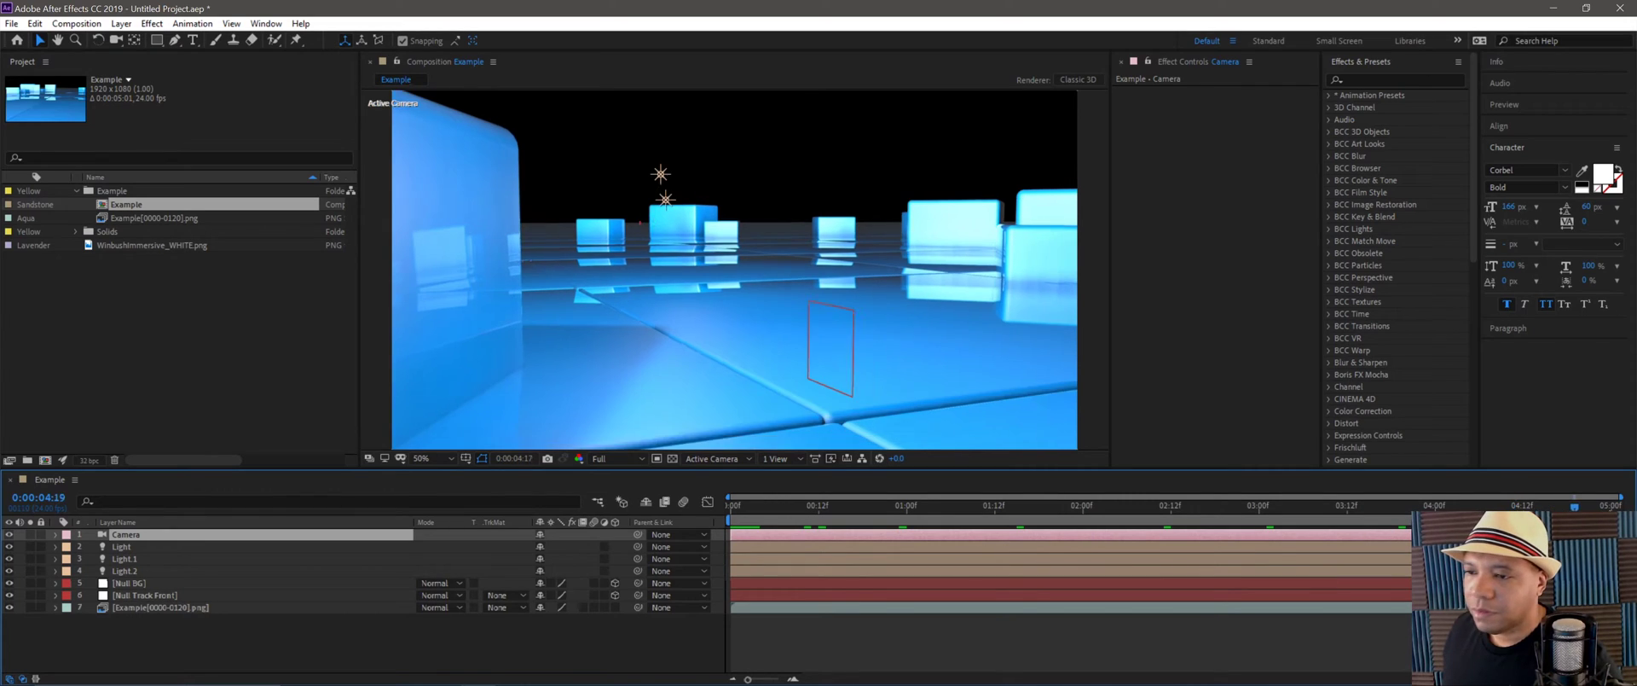
Examine where the Null Track Front and Null BG layers sit in the scene at the last frame.
{"action": "left_click", "coordinate": [89, 594]}
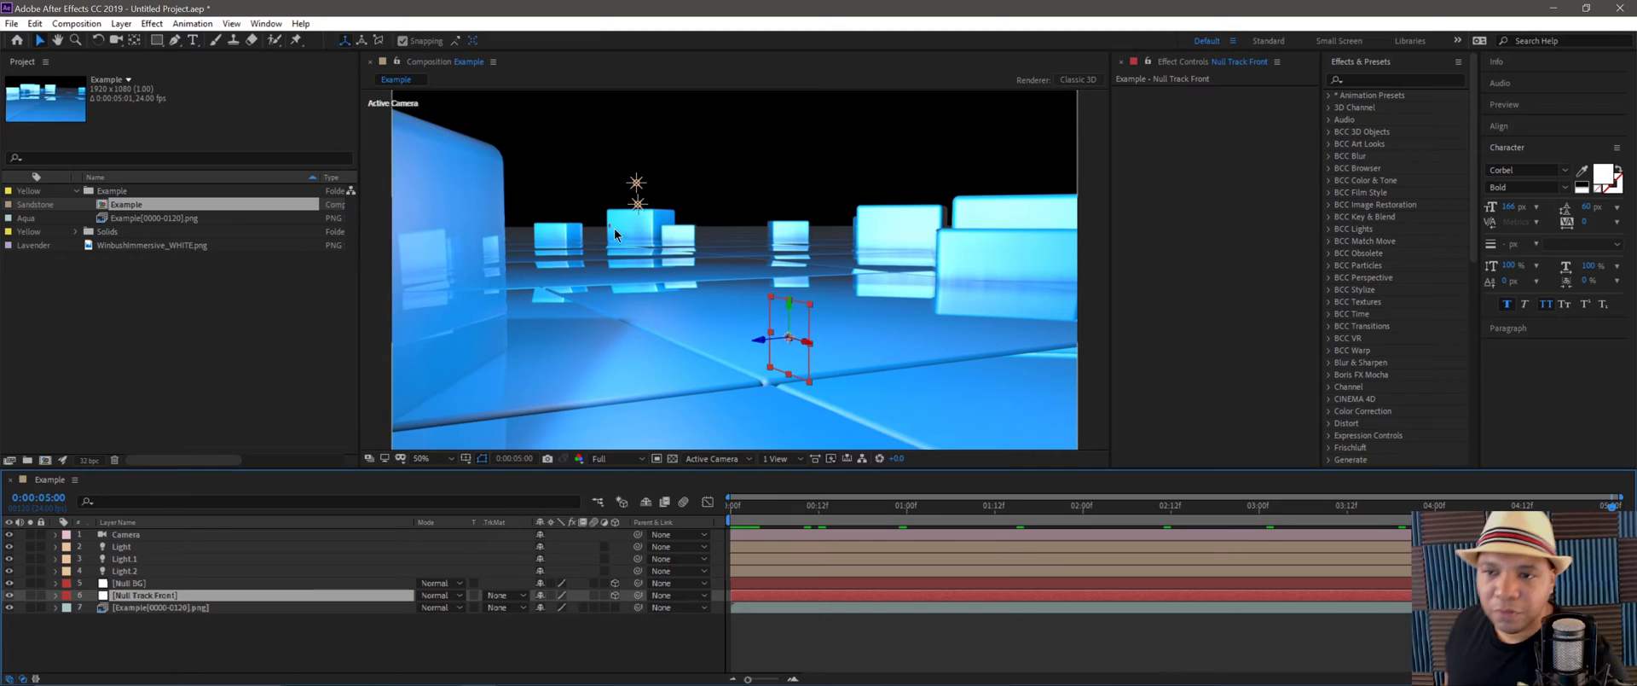
{"action": "key", "text": "period"}
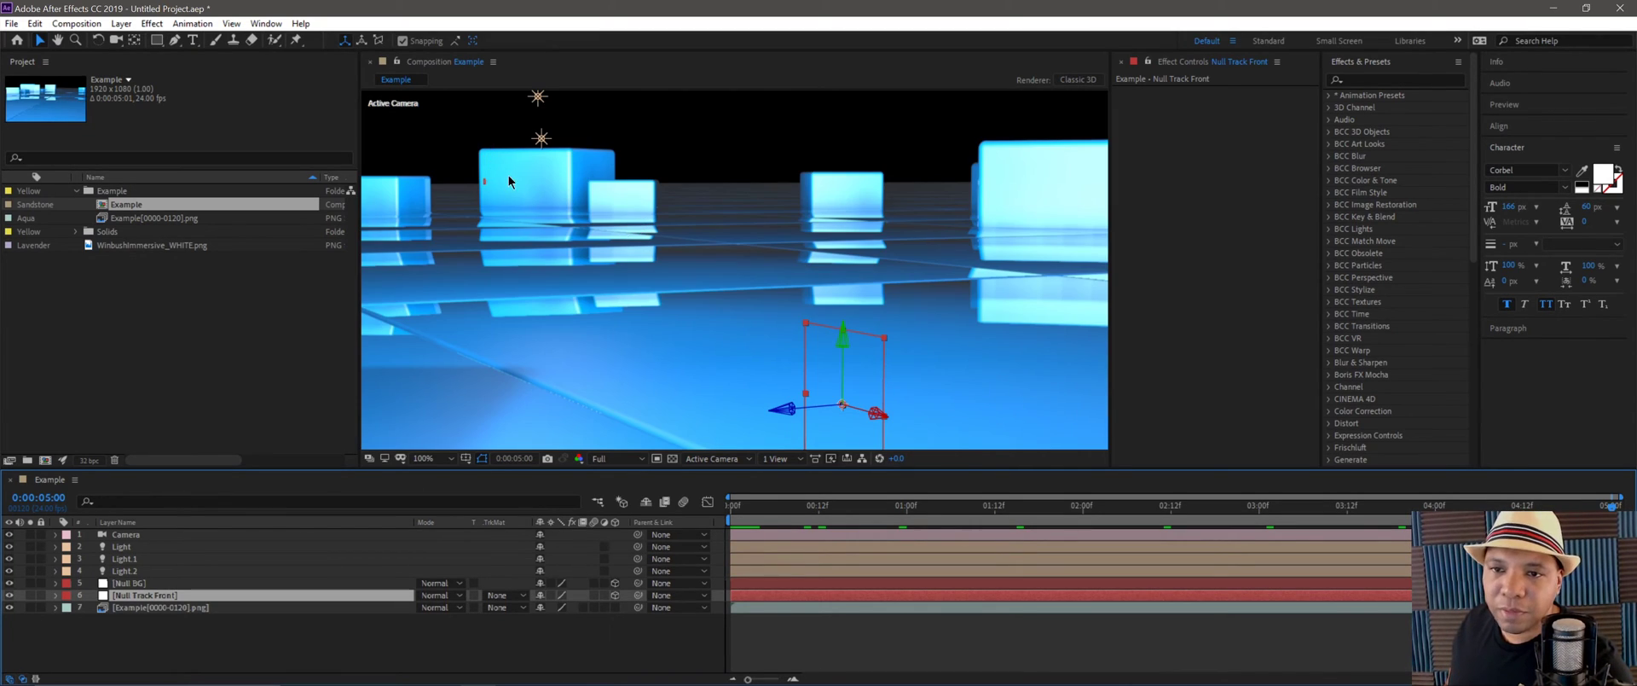
{"action": "left_click", "coordinate": [159, 584]}
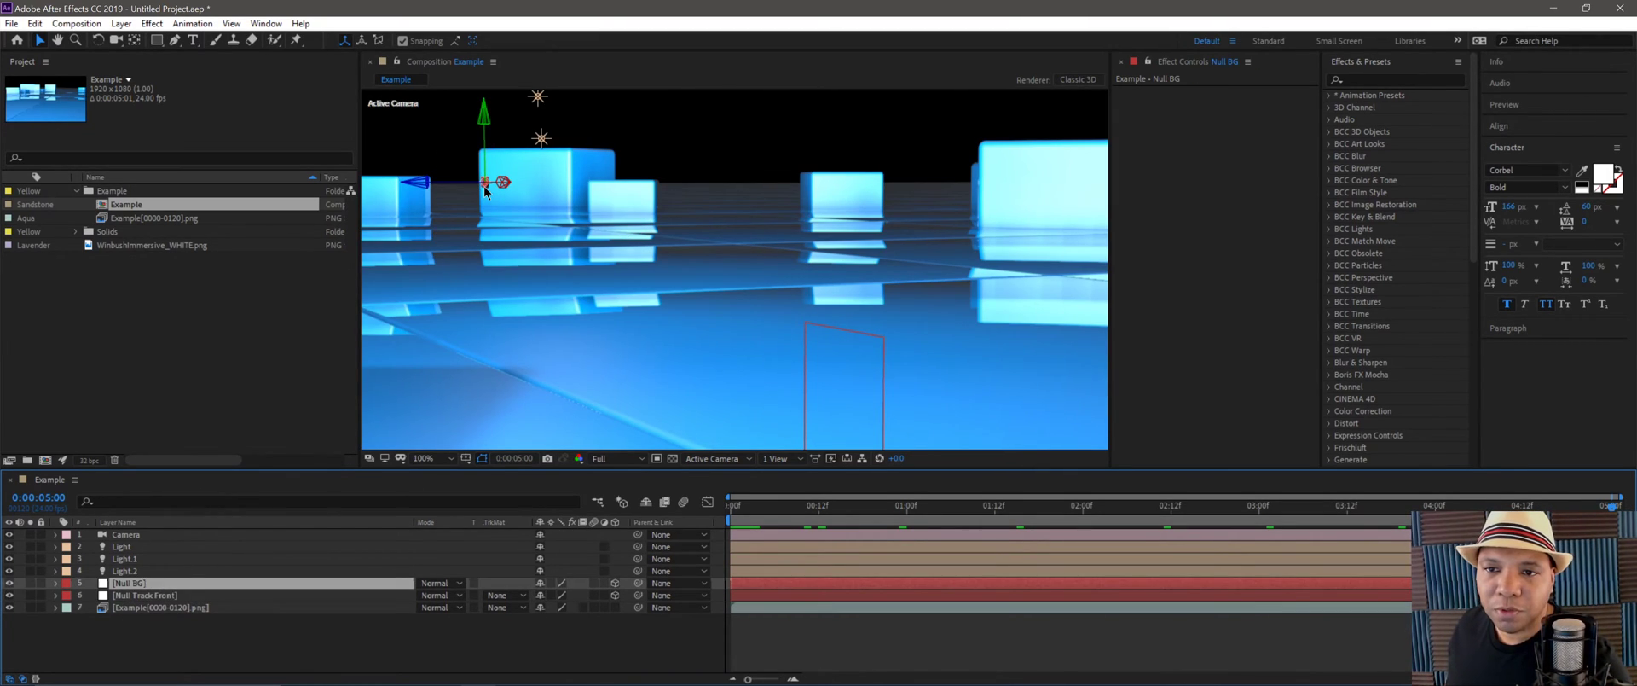
{"action": "key", "text": "comma"}
{"action": "key", "text": "comma"}
{"action": "key", "text": "period"}
{"action": "key", "text": "Home"}
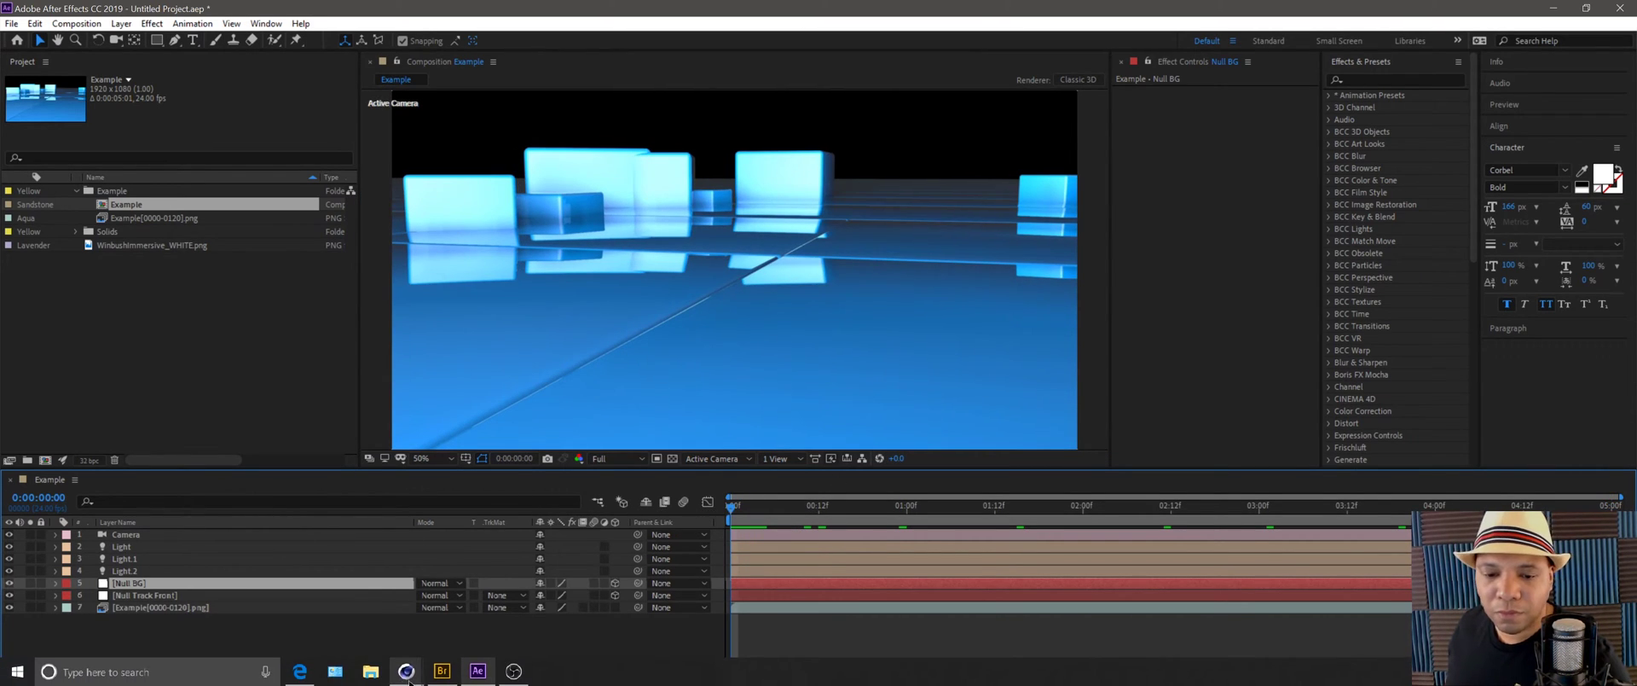
Switch to Adobe Bridge and bring the iceberg sky image 86541a17-HIGH-23692943.jpg into the After Effects project.
{"action": "left_click", "coordinate": [442, 671]}
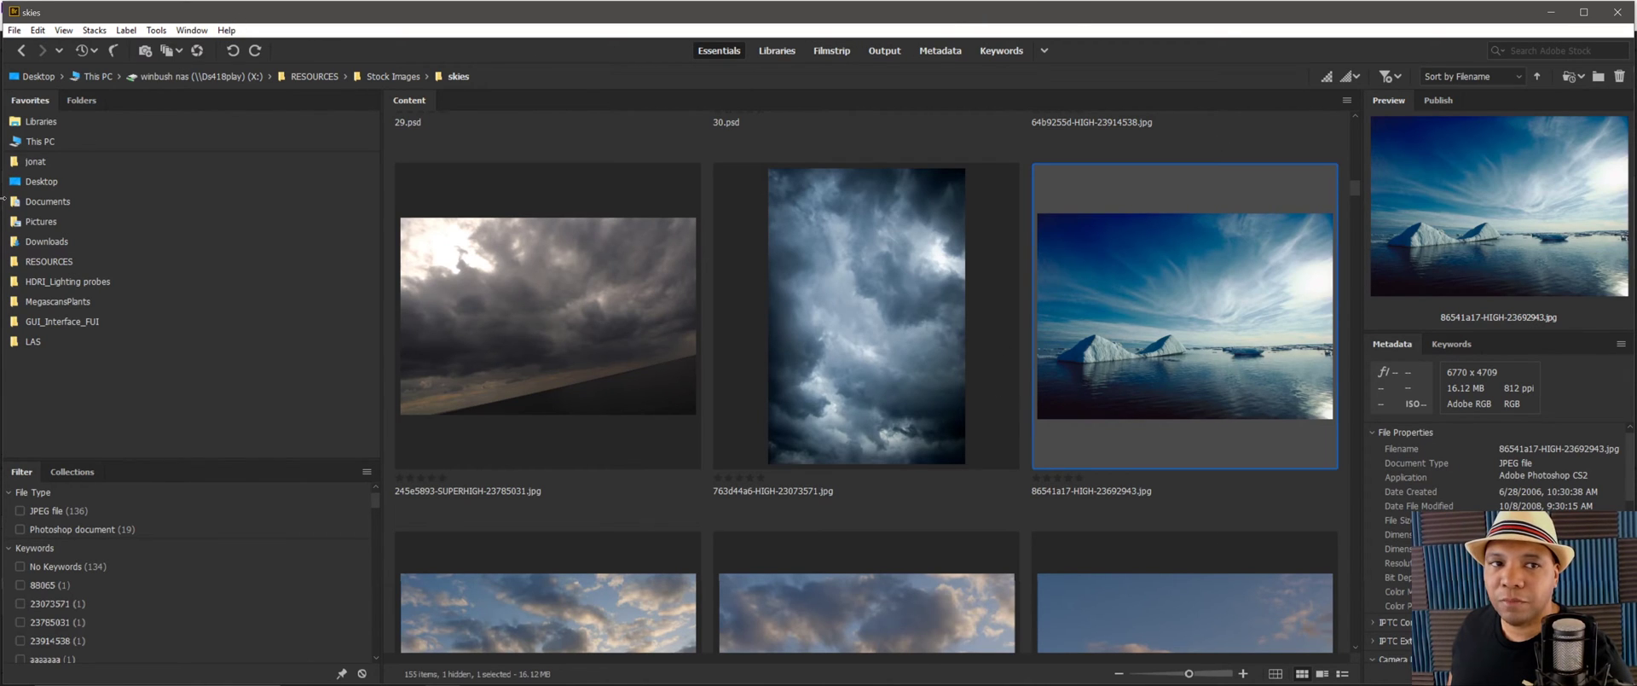
{"action": "left_click_drag", "start_coordinate": [32, 195], "coordinate": [407, 198]}
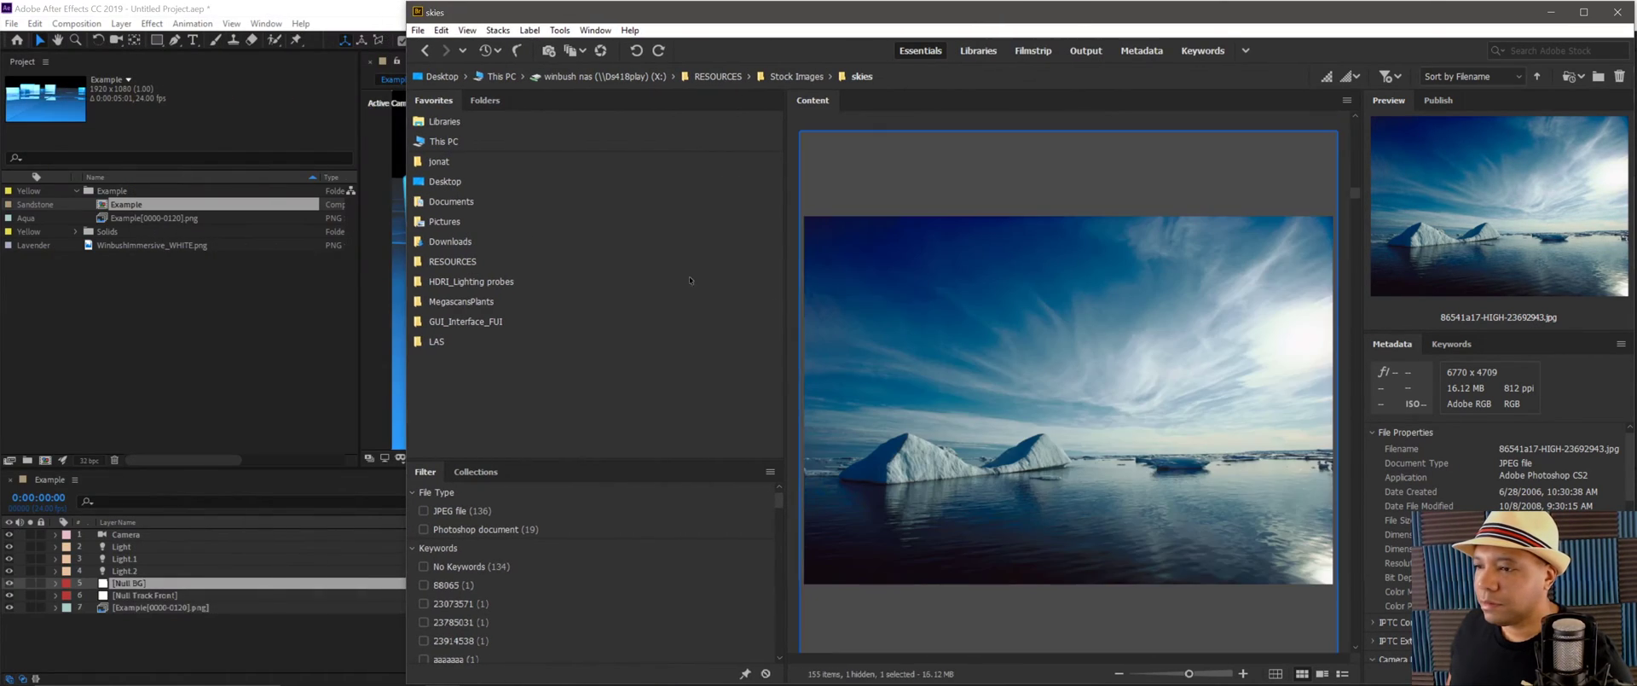
{"action": "left_click_drag", "start_coordinate": [1101, 422], "coordinate": [193, 334]}
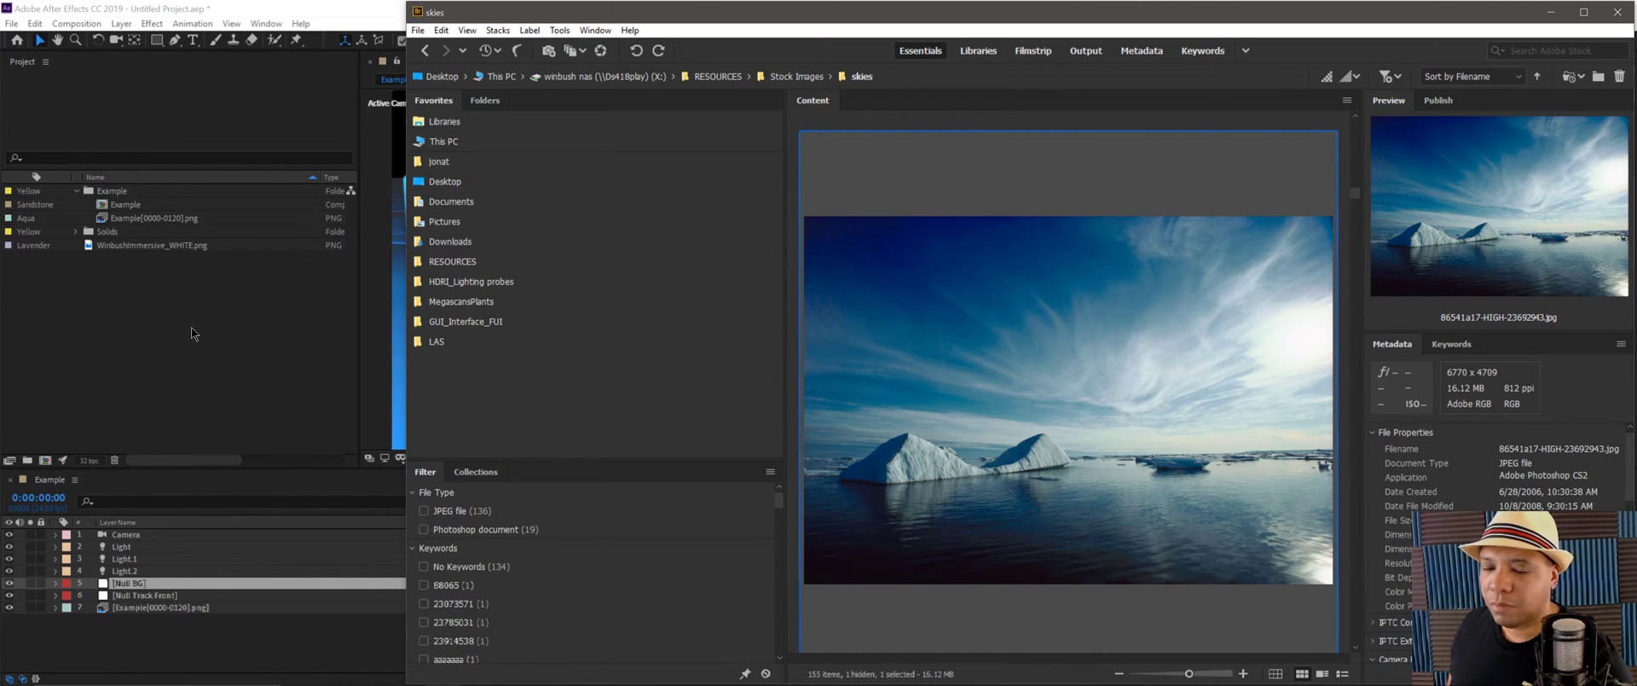
{"action": "left_click", "coordinate": [191, 333]}
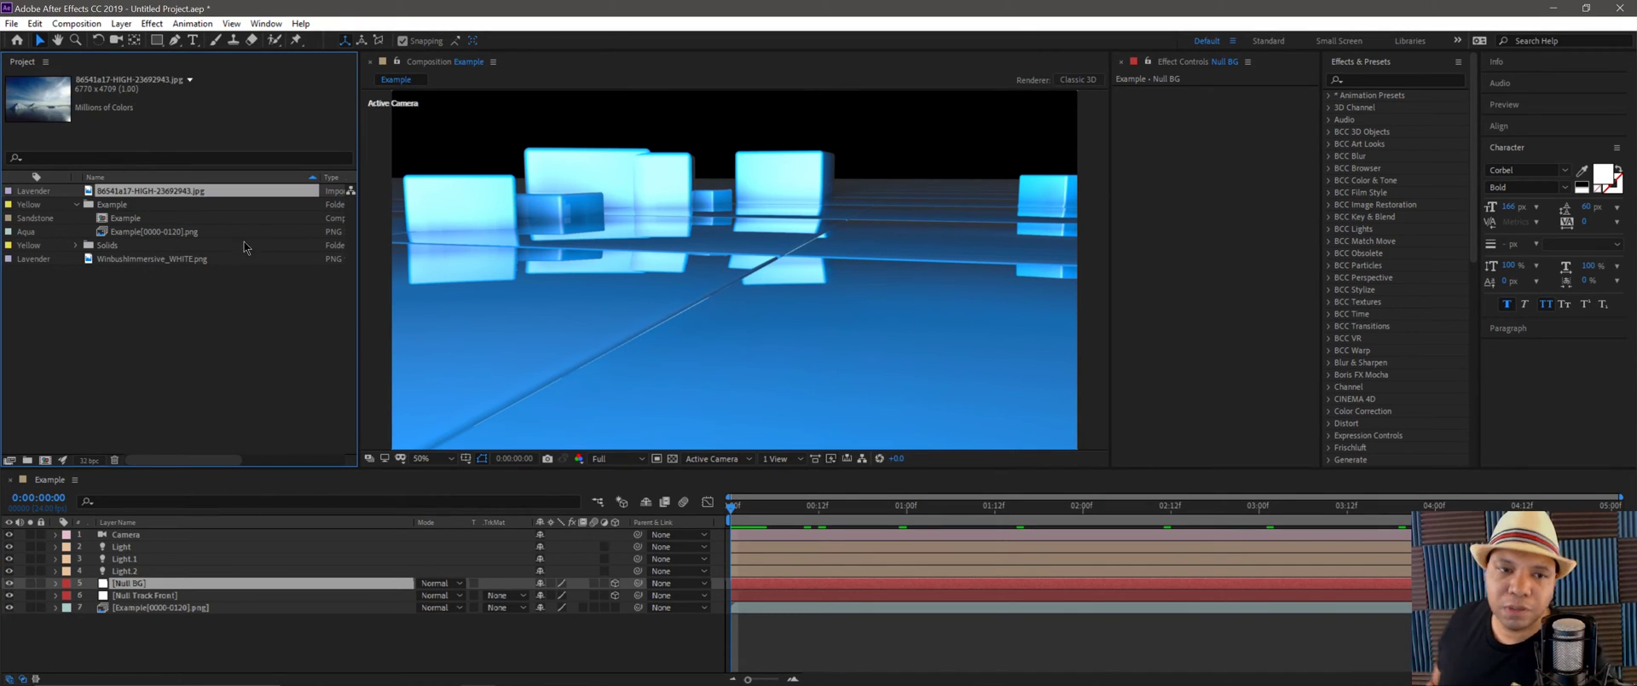
Add the sky image to the Example composition below the rendered sequence and make it a 3D layer.
{"action": "left_click_drag", "start_coordinate": [183, 191], "coordinate": [254, 635]}
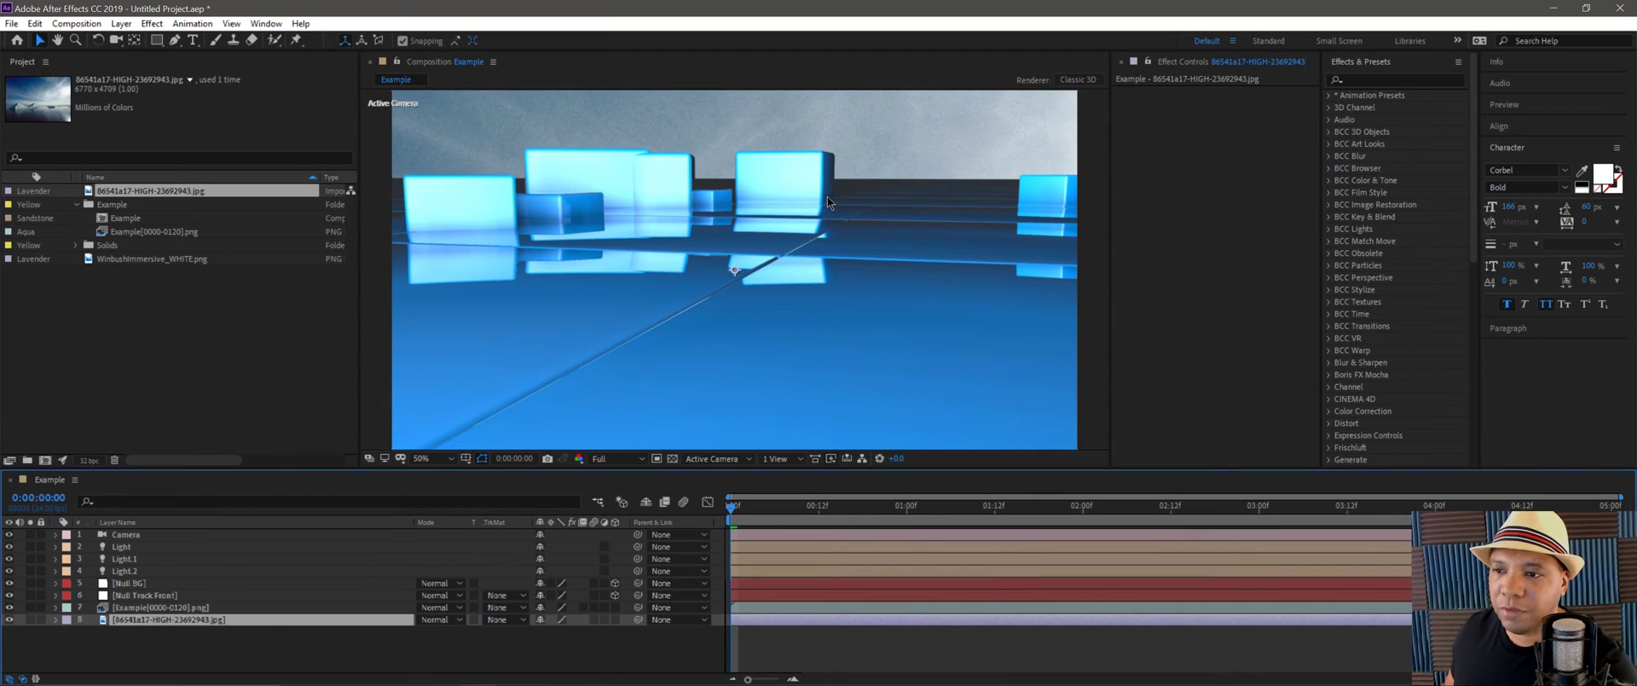
{"action": "scroll", "coordinate": [823, 198], "scroll_direction": "down", "scroll_amount": 2}
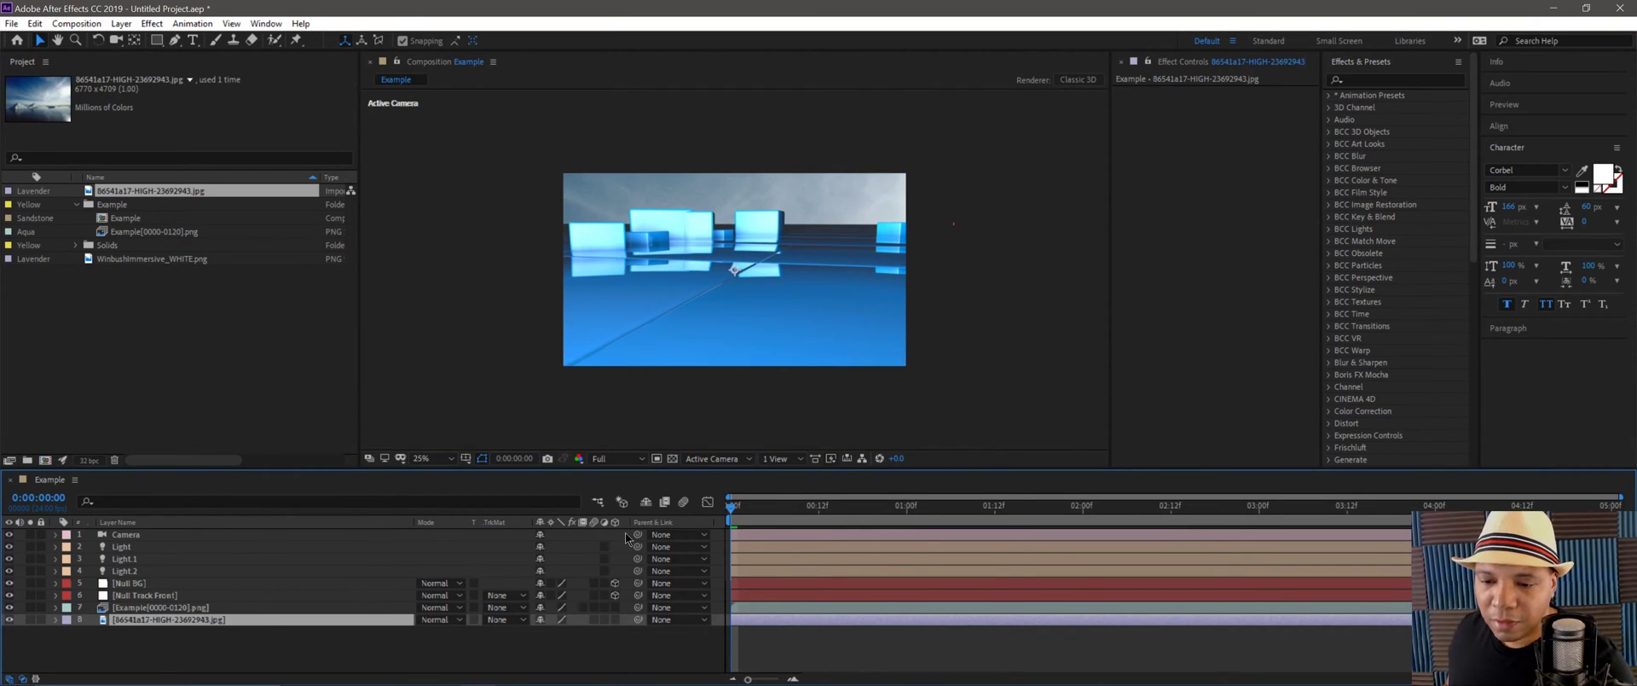
{"action": "left_click", "coordinate": [615, 594]}
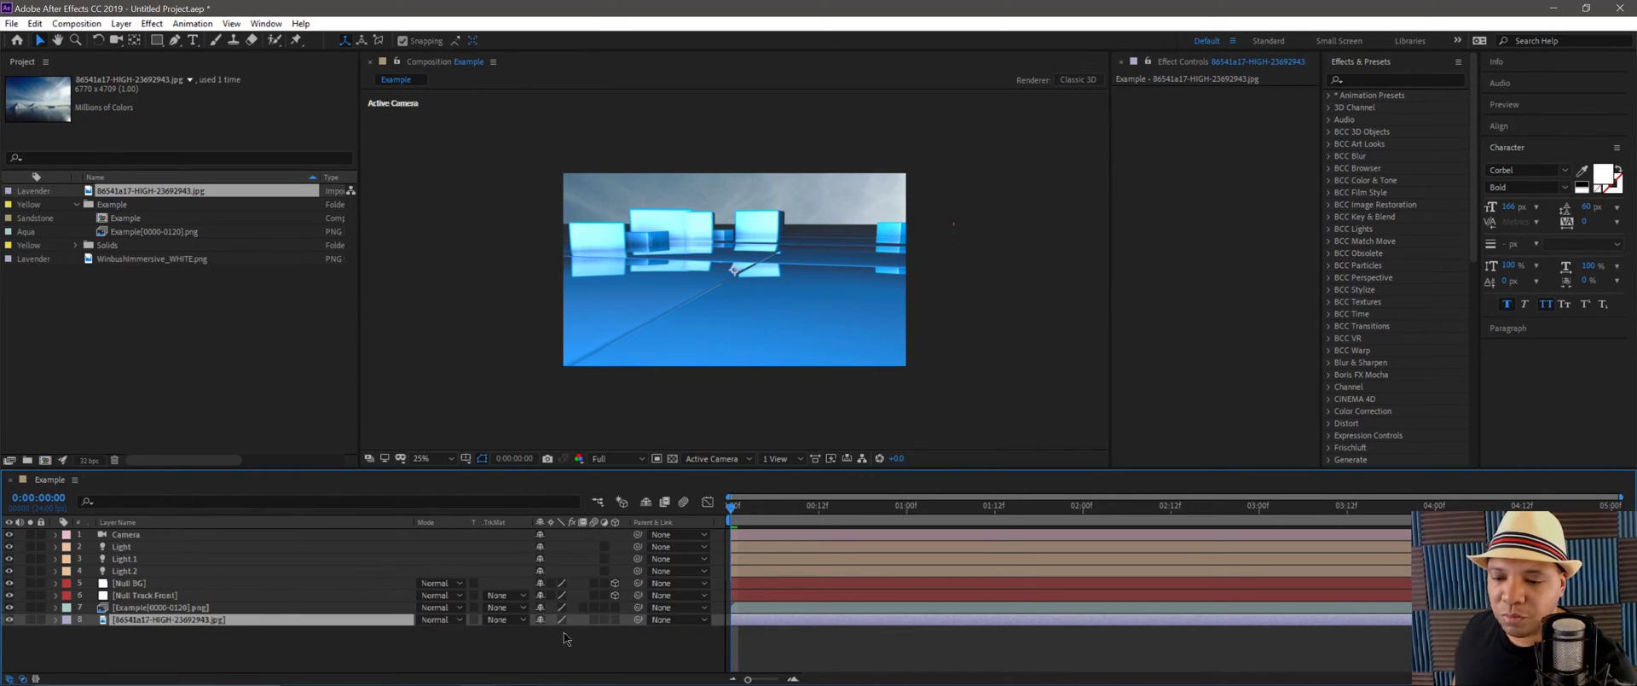
{"action": "left_click", "coordinate": [615, 620]}
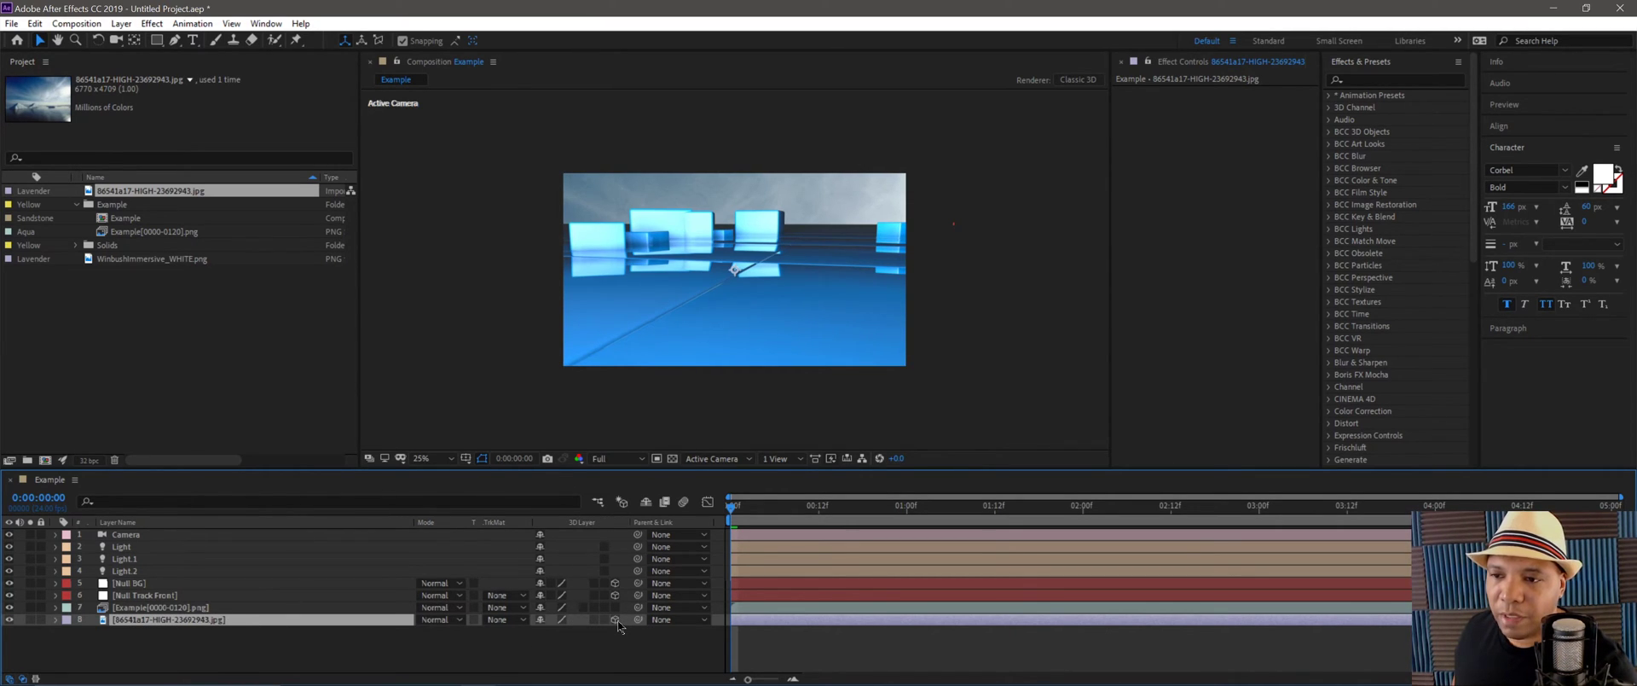
Examine the 3D sky layer's placement relative to the camera view at the first and last frames.
{"action": "scroll", "coordinate": [716, 396], "scroll_direction": "down", "scroll_amount": 1}
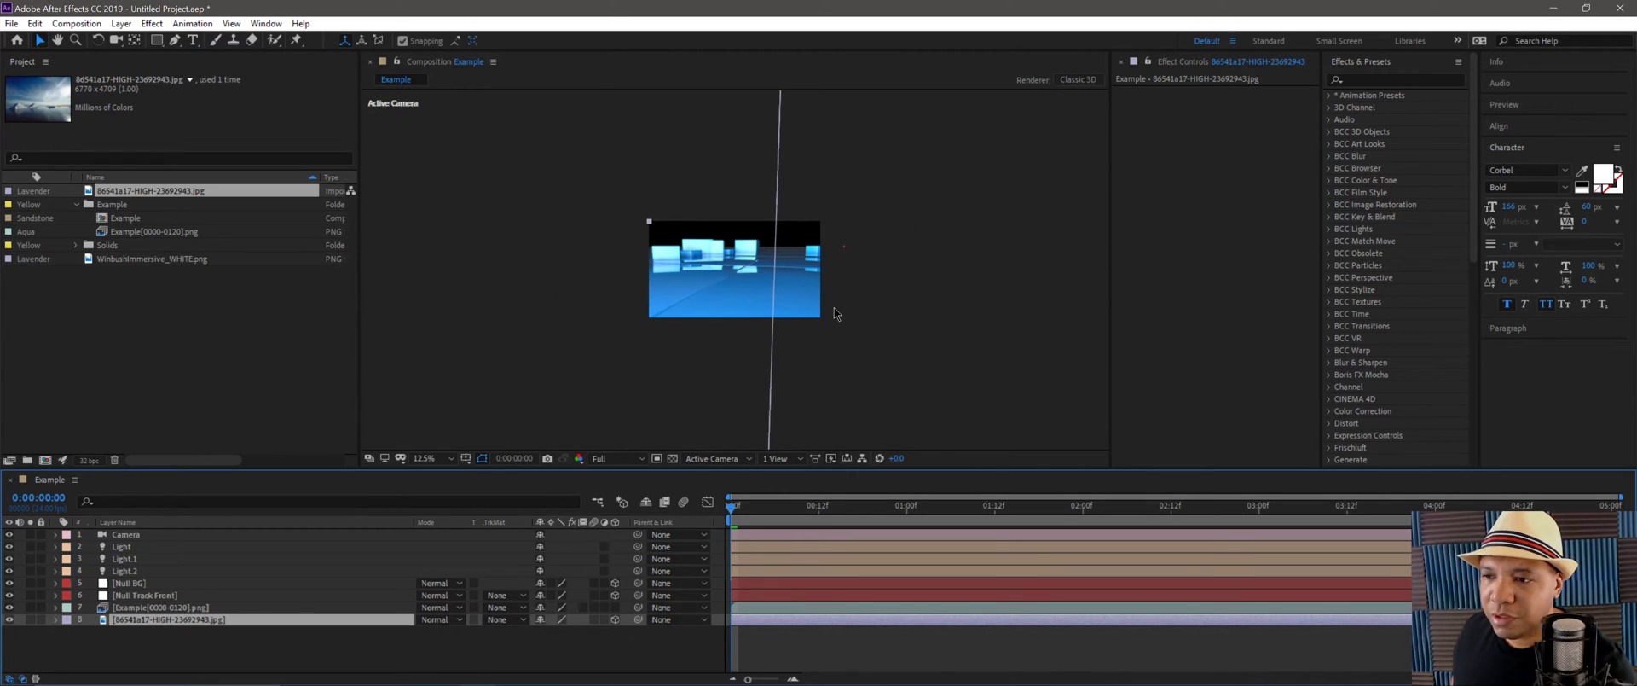
{"action": "scroll", "coordinate": [819, 312], "scroll_direction": "down", "scroll_amount": 1}
{"action": "left_click_drag", "start_coordinate": [758, 505], "coordinate": [1376, 507]}
{"action": "key", "text": "space"}
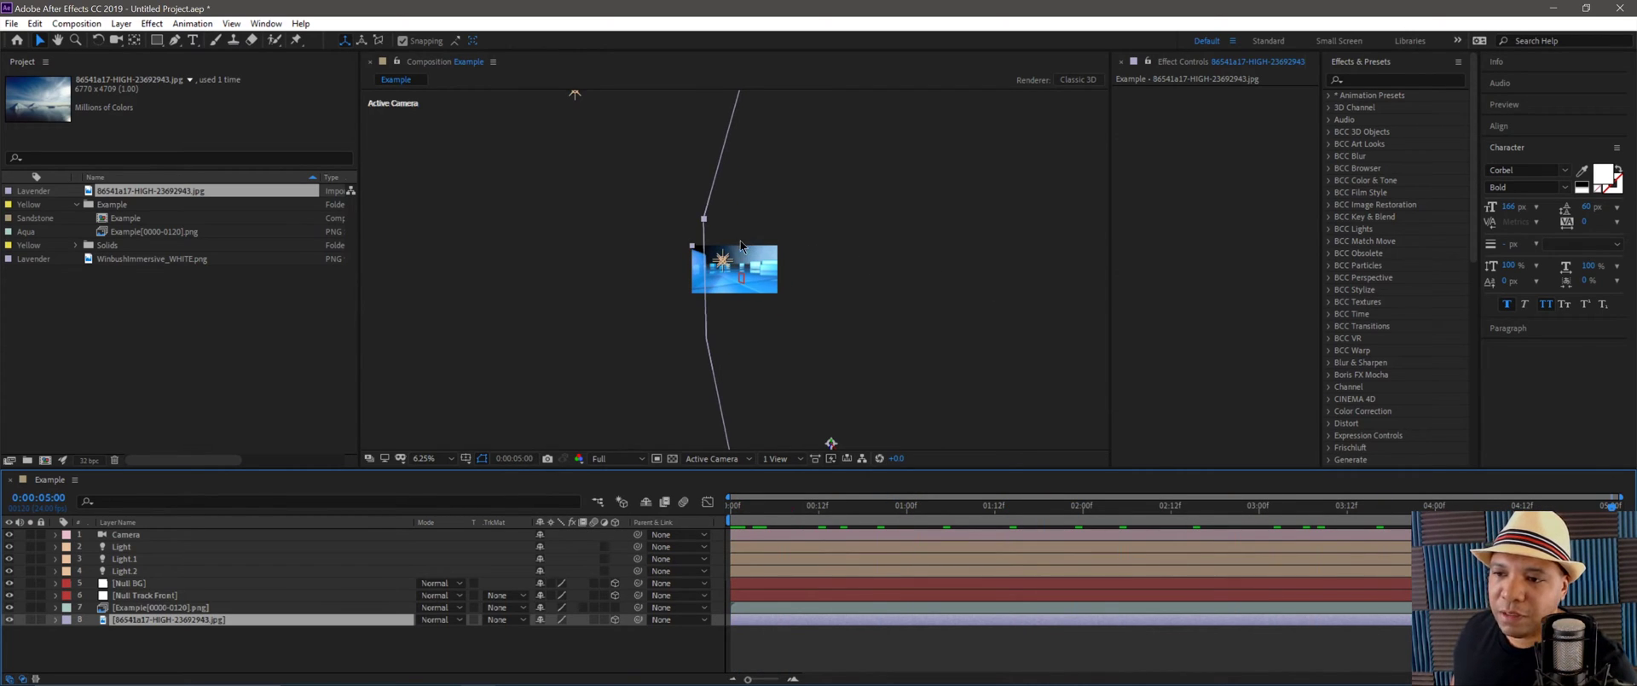
{"action": "key", "text": "Home"}
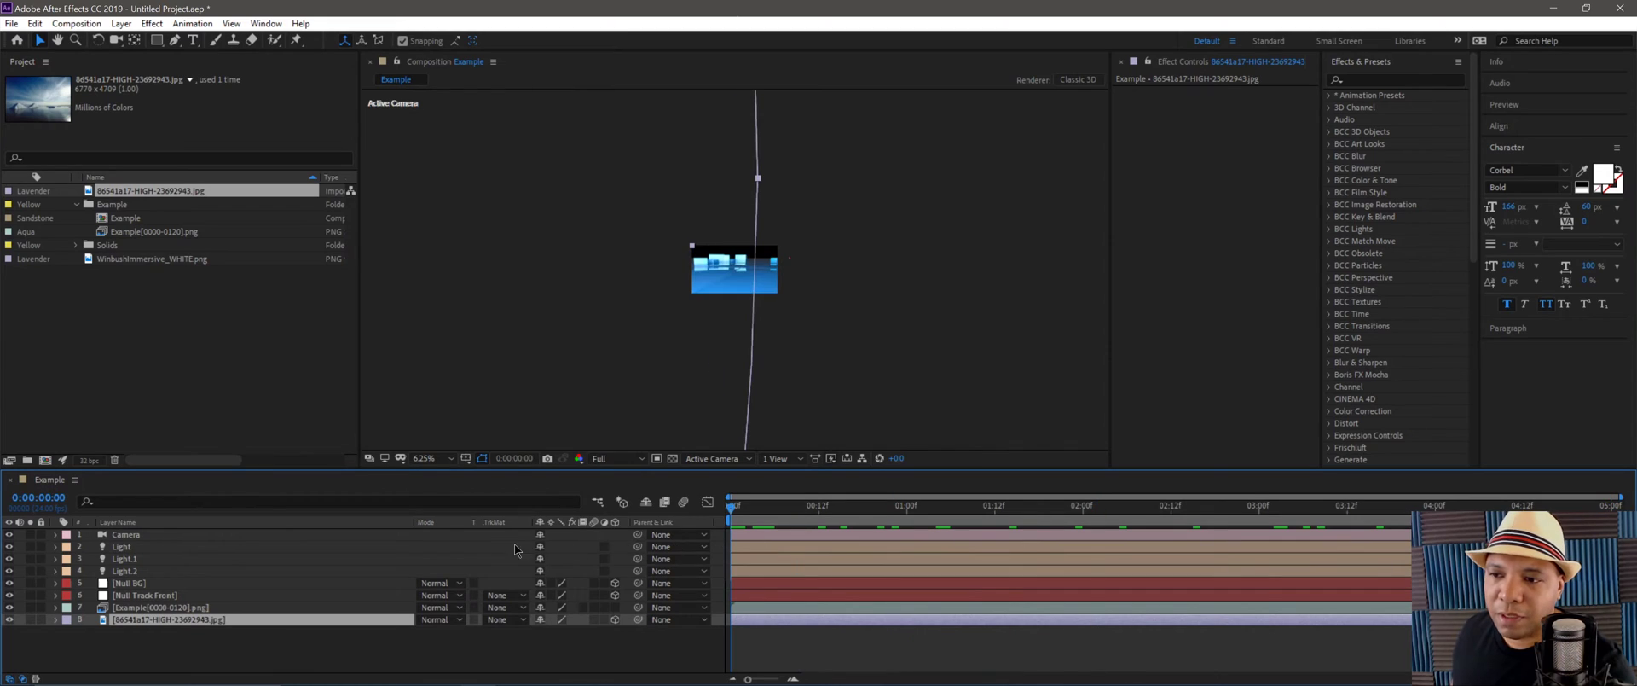
{"action": "key", "text": "End"}
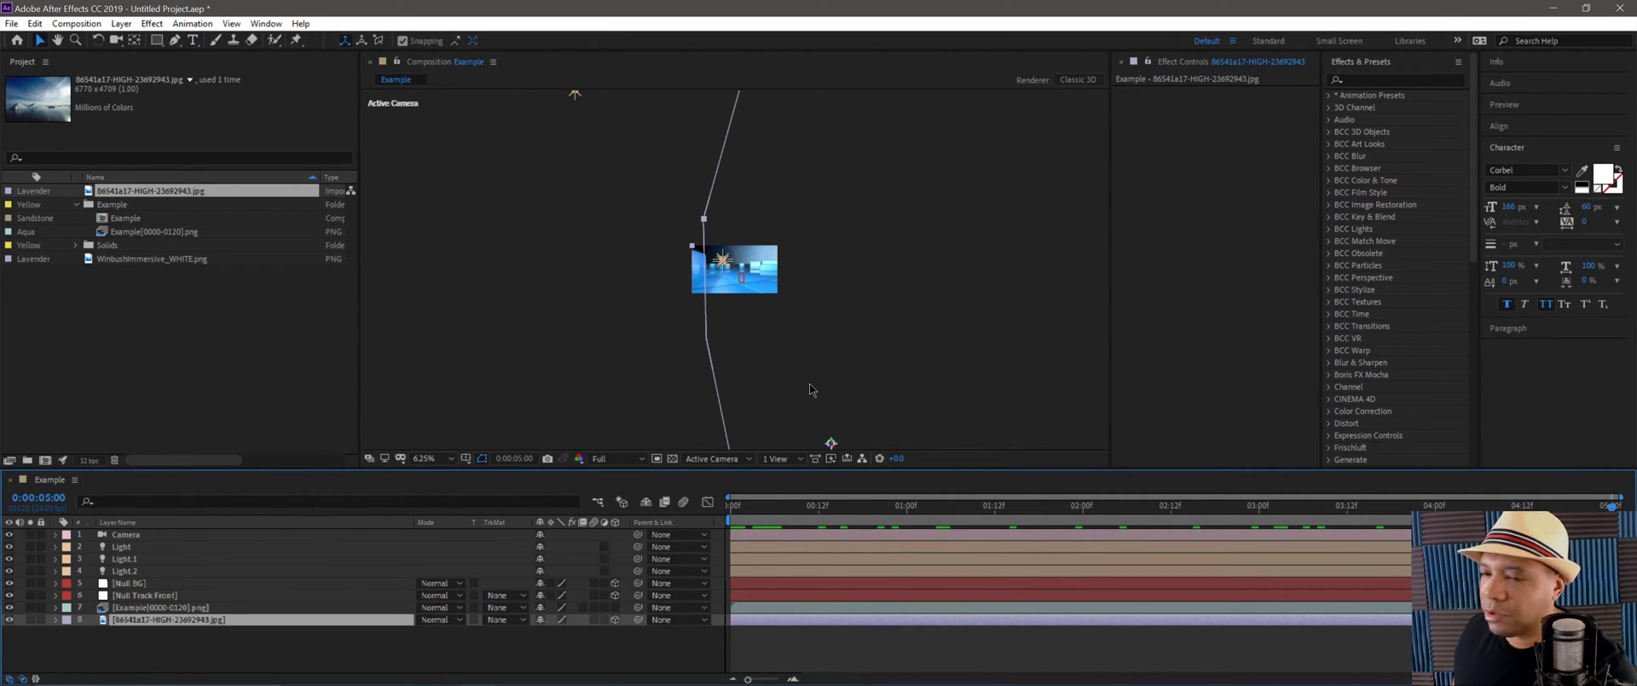
{"action": "key", "text": "comma"}
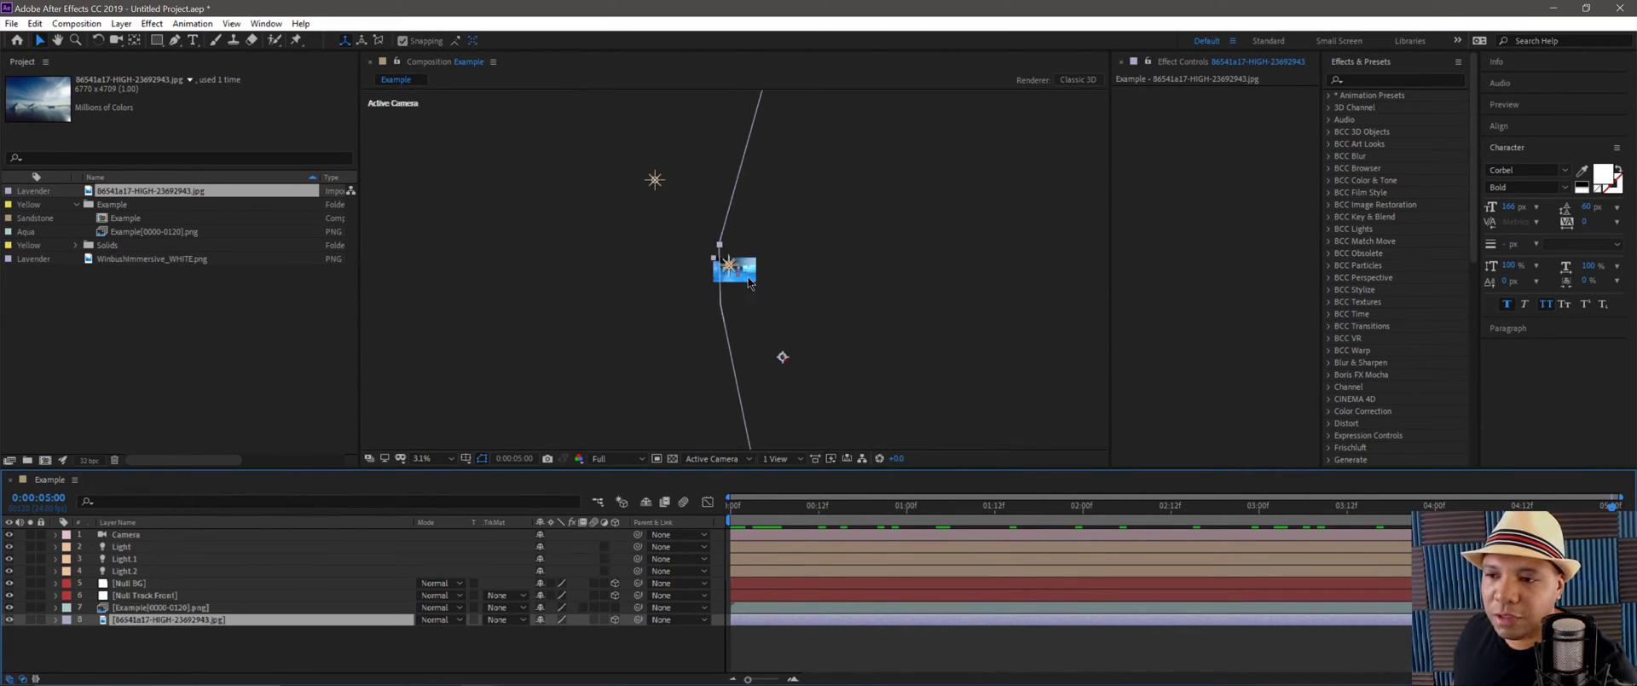
{"action": "key", "text": "period"}
{"action": "key", "text": "period"}
{"action": "key", "text": "period"}
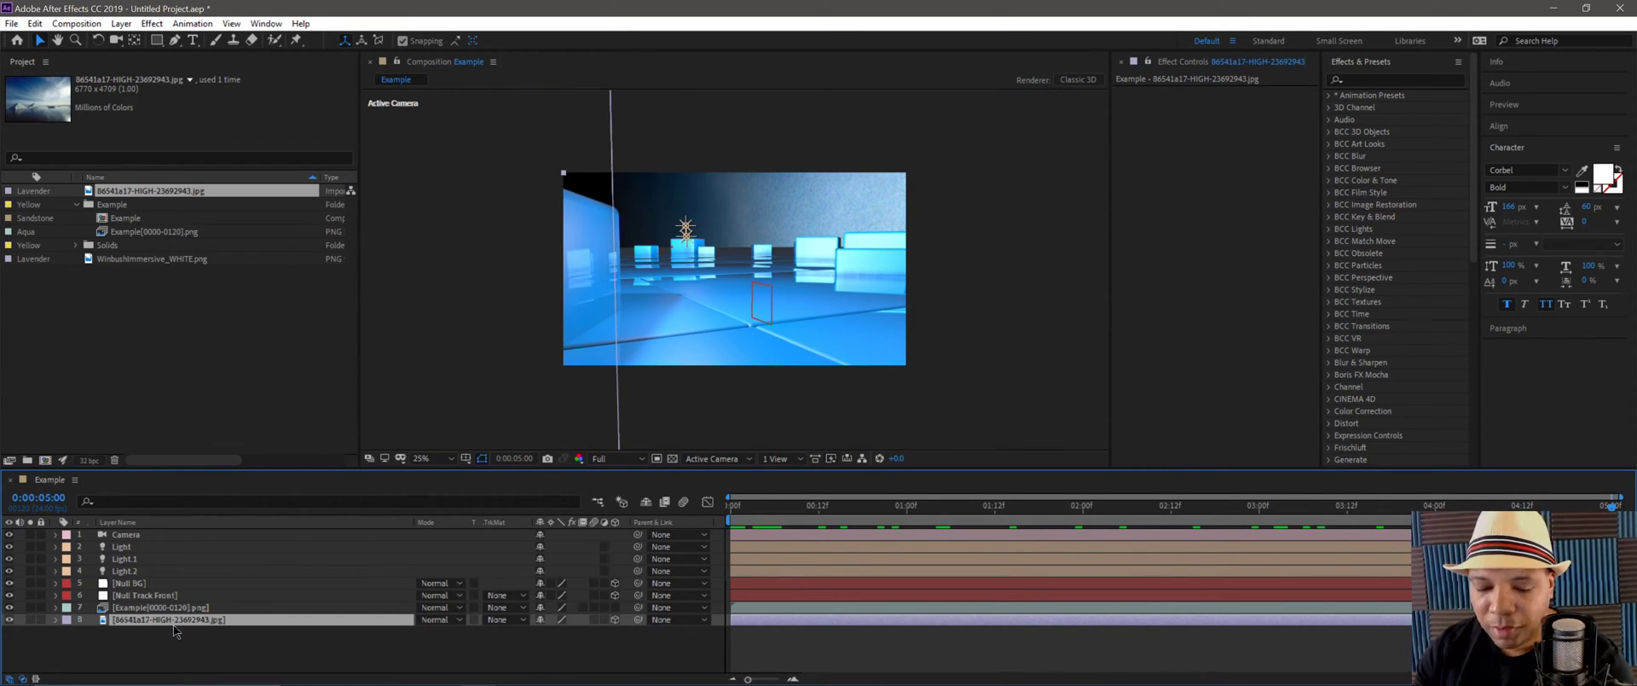
Copy the Null BG layer's Position to the sky image layer and scrub the timeline to check its tracking.
{"action": "key", "text": "p"}
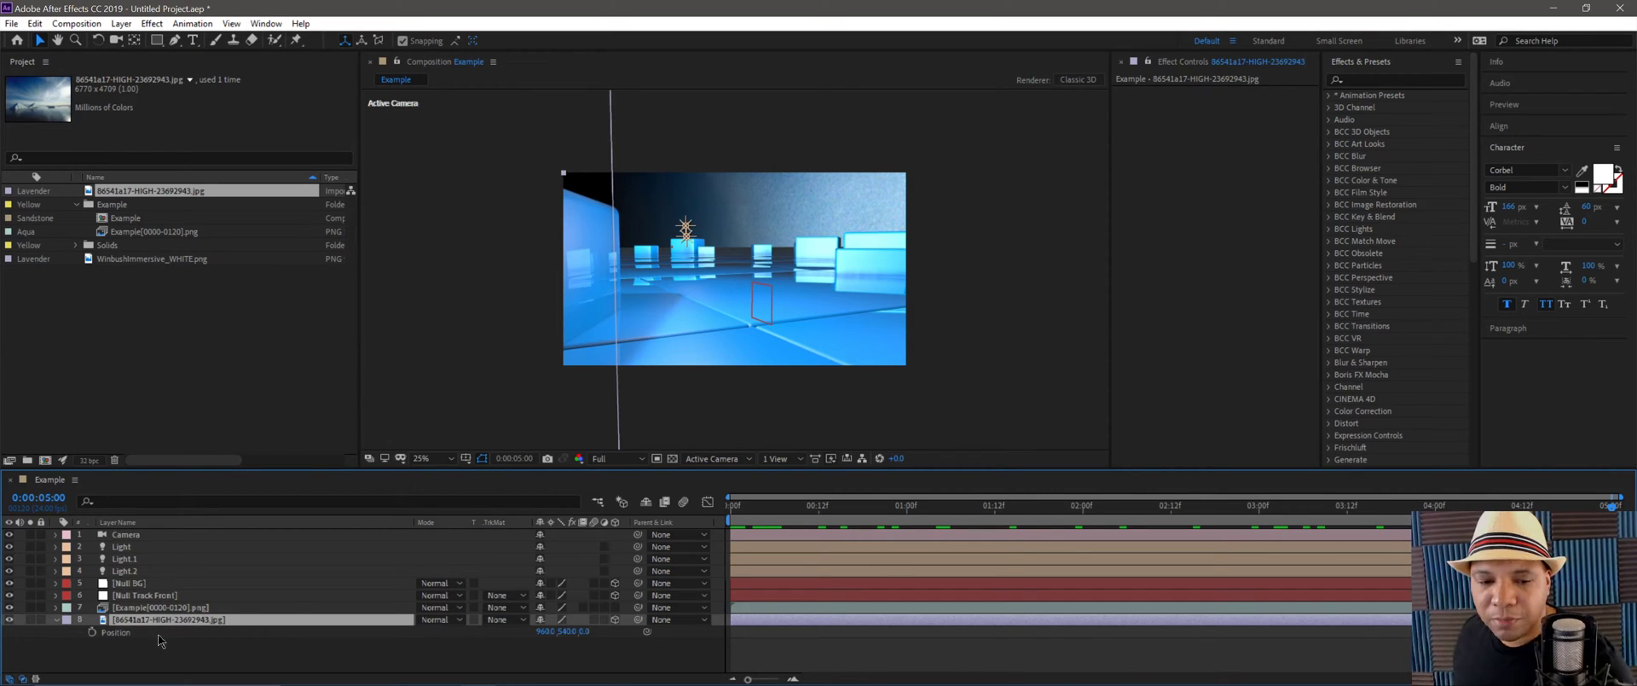
{"action": "left_click", "coordinate": [138, 584]}
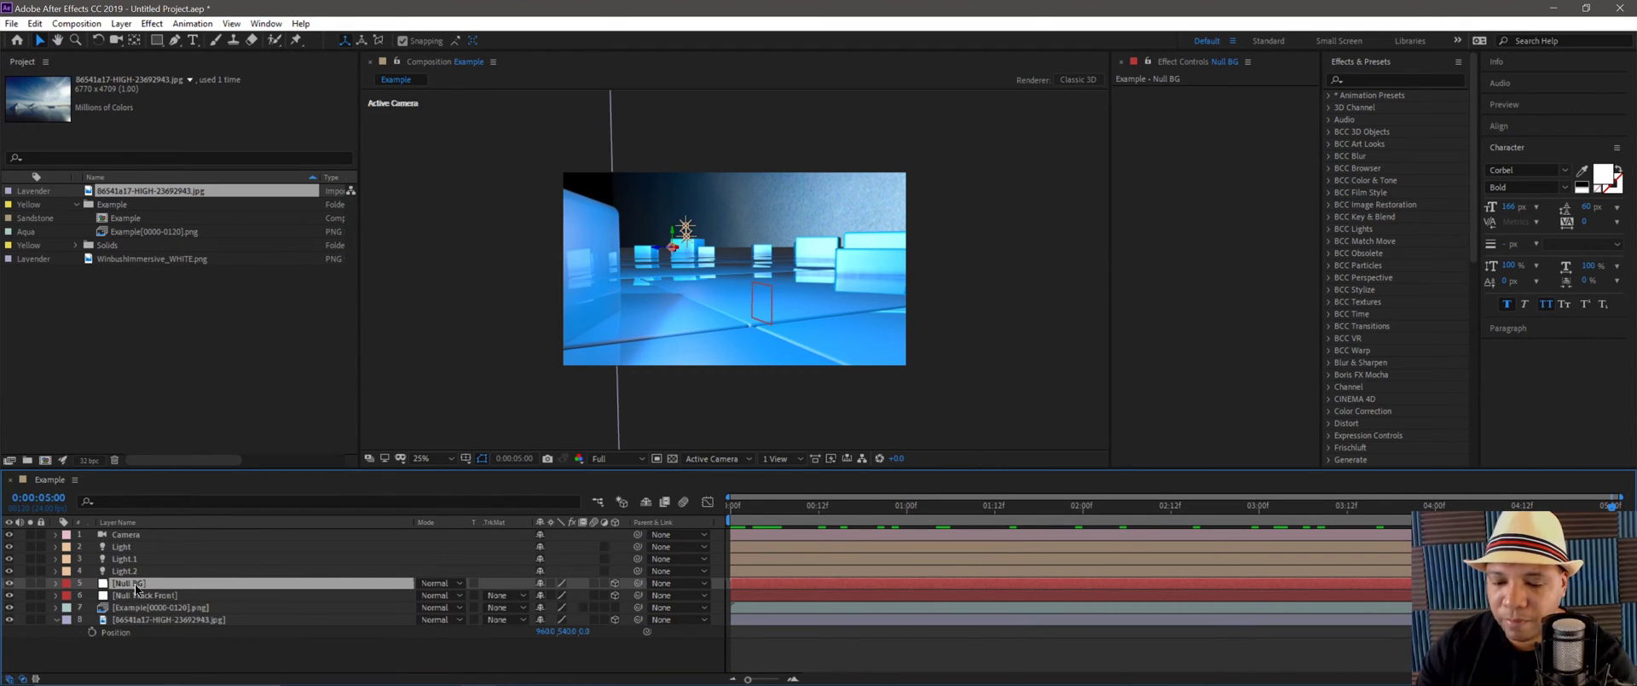
{"action": "key", "text": "p"}
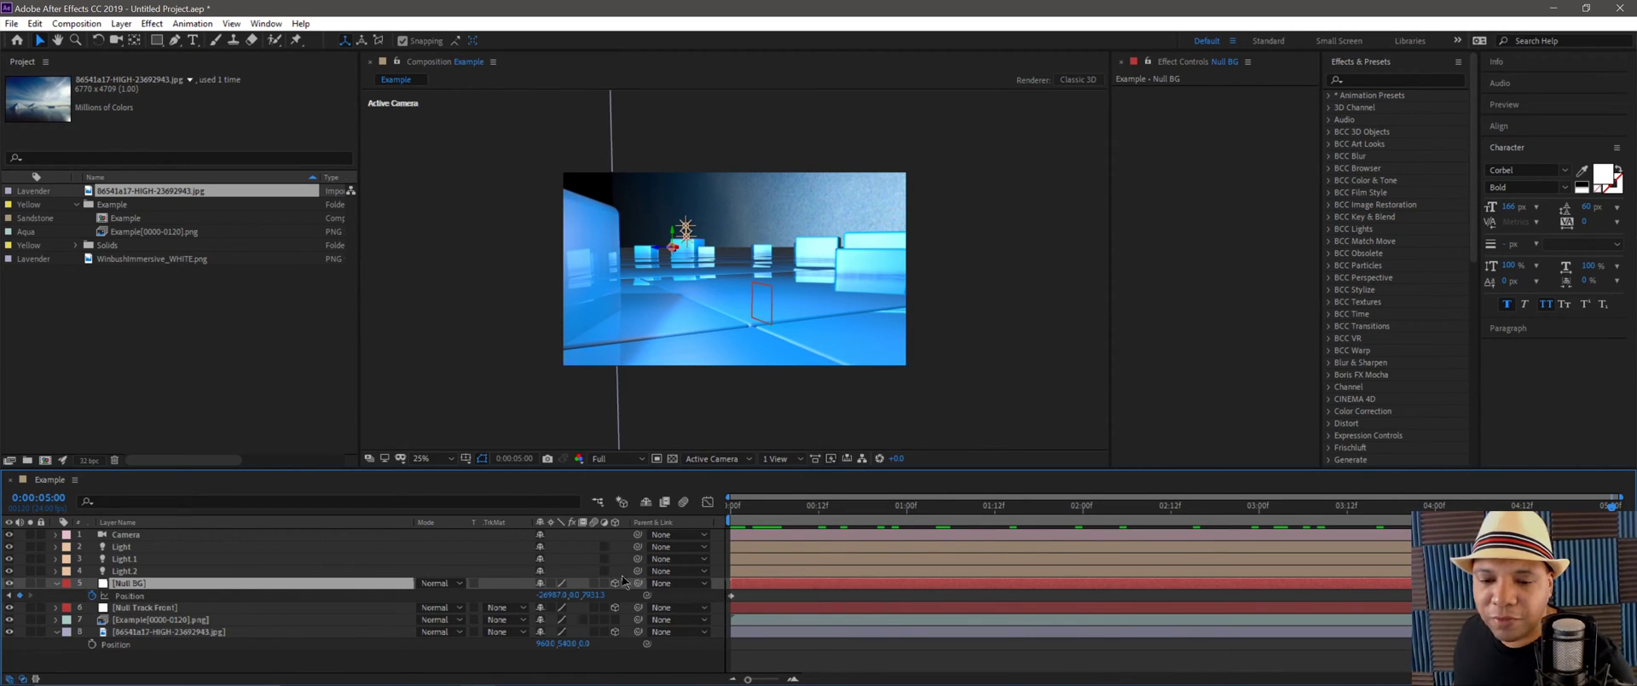
{"action": "left_click", "coordinate": [130, 596]}
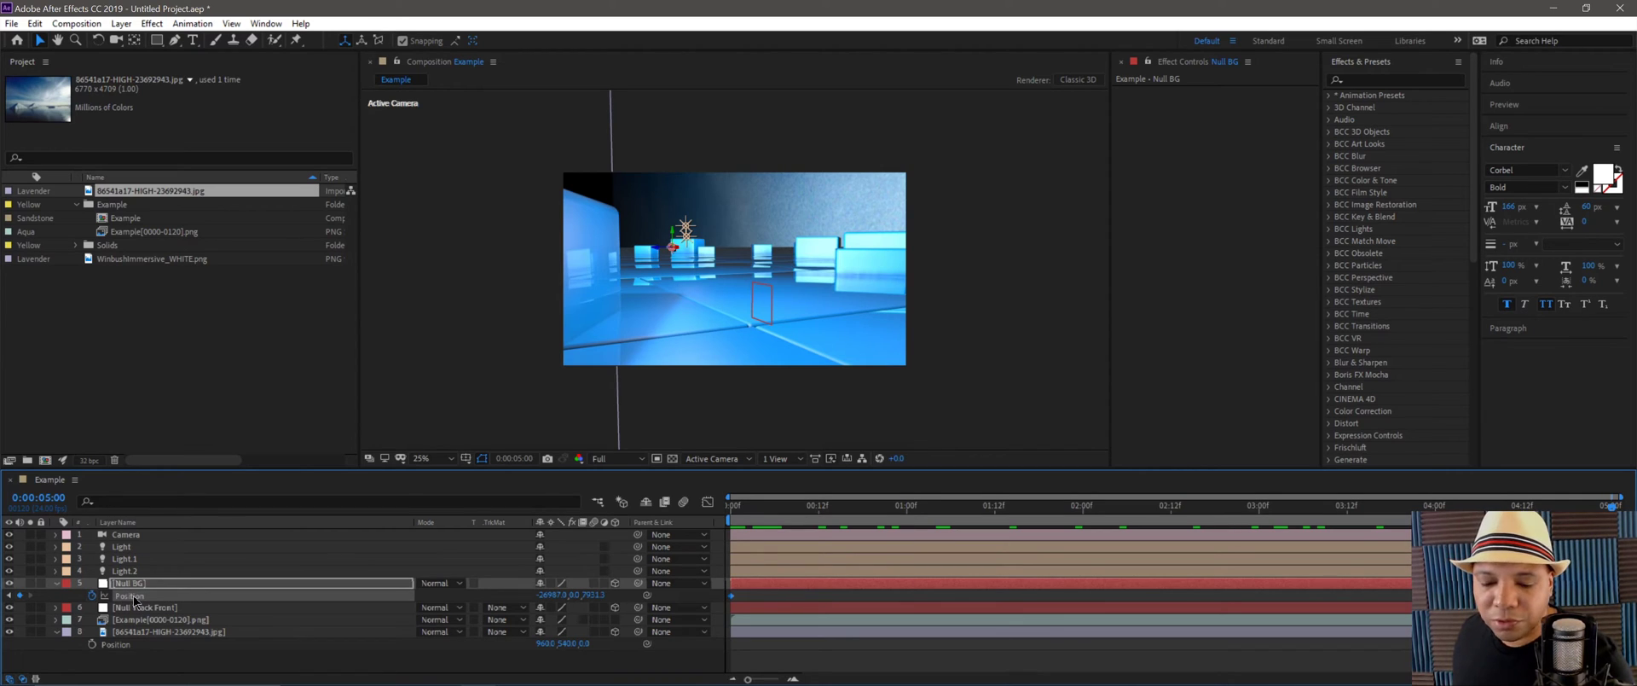
{"action": "left_click", "coordinate": [131, 646]}
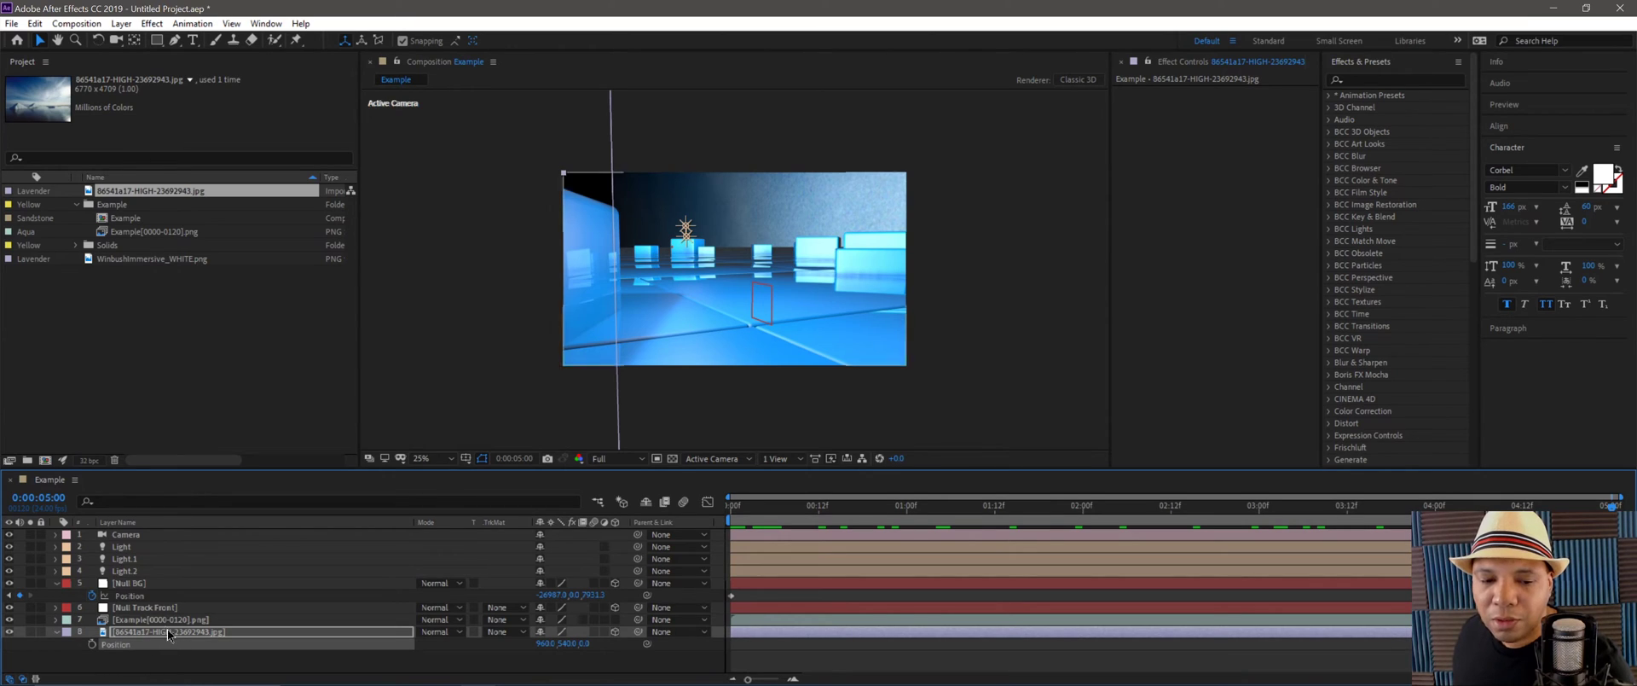
{"action": "key", "text": "ctrl+v"}
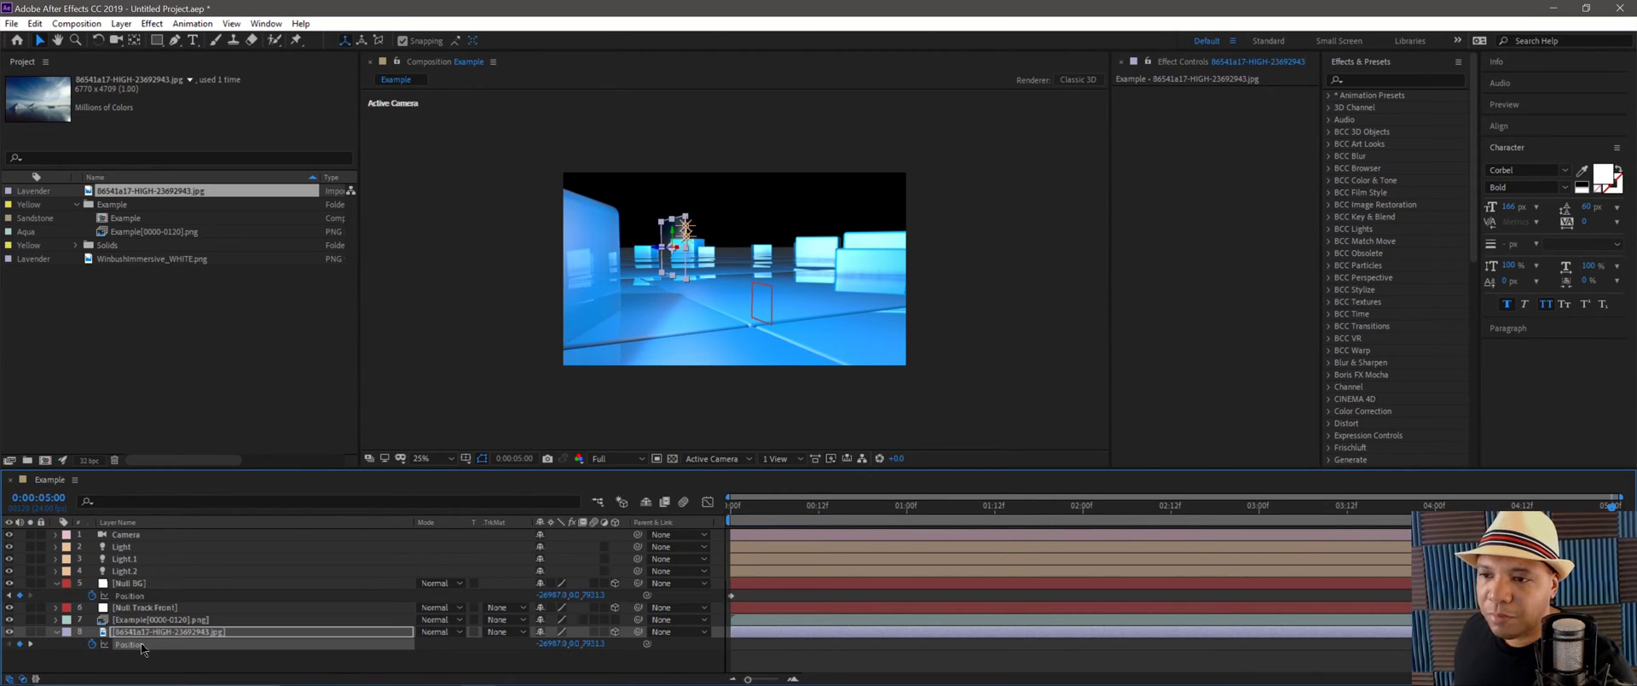
{"action": "key", "text": "period"}
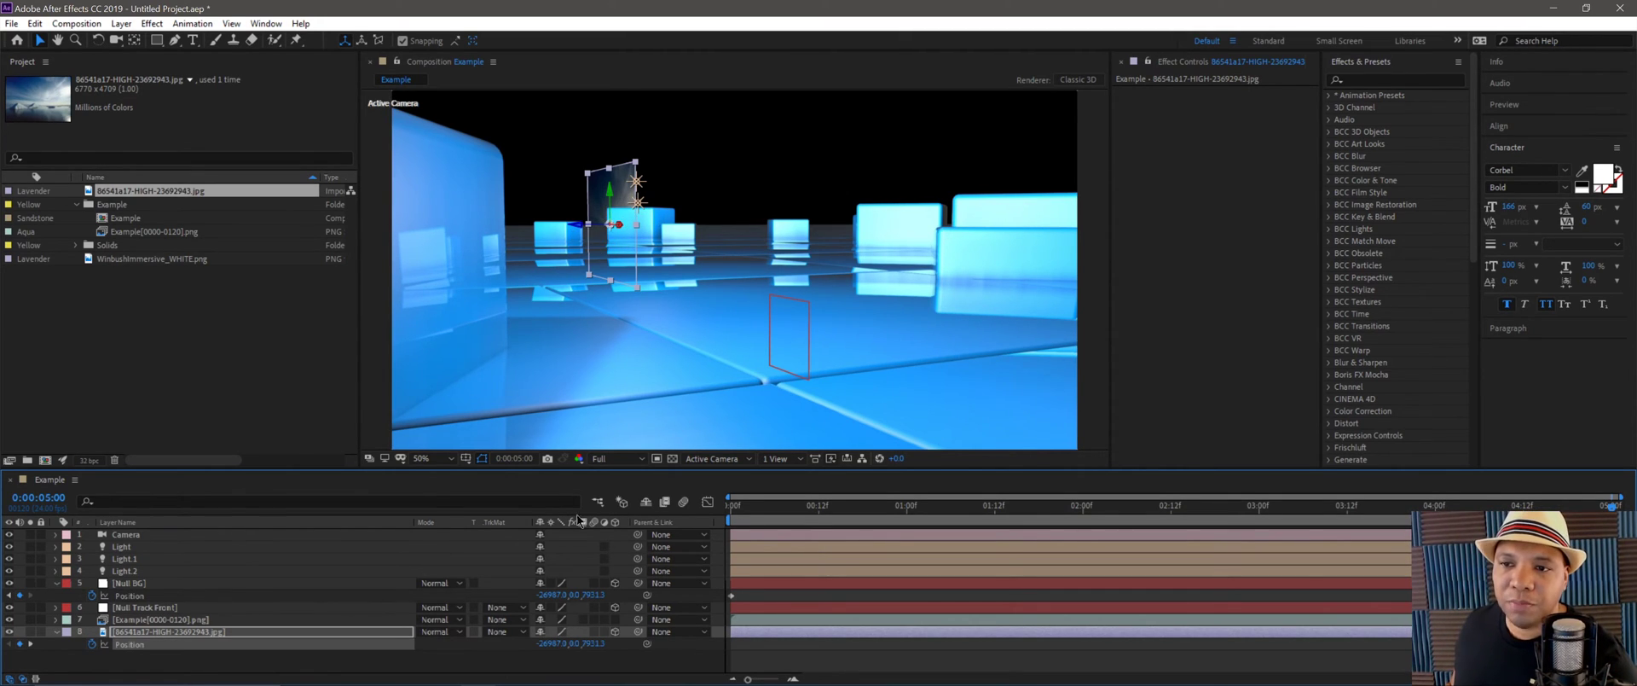
{"action": "left_click_drag", "start_coordinate": [735, 511], "coordinate": [1611, 505]}
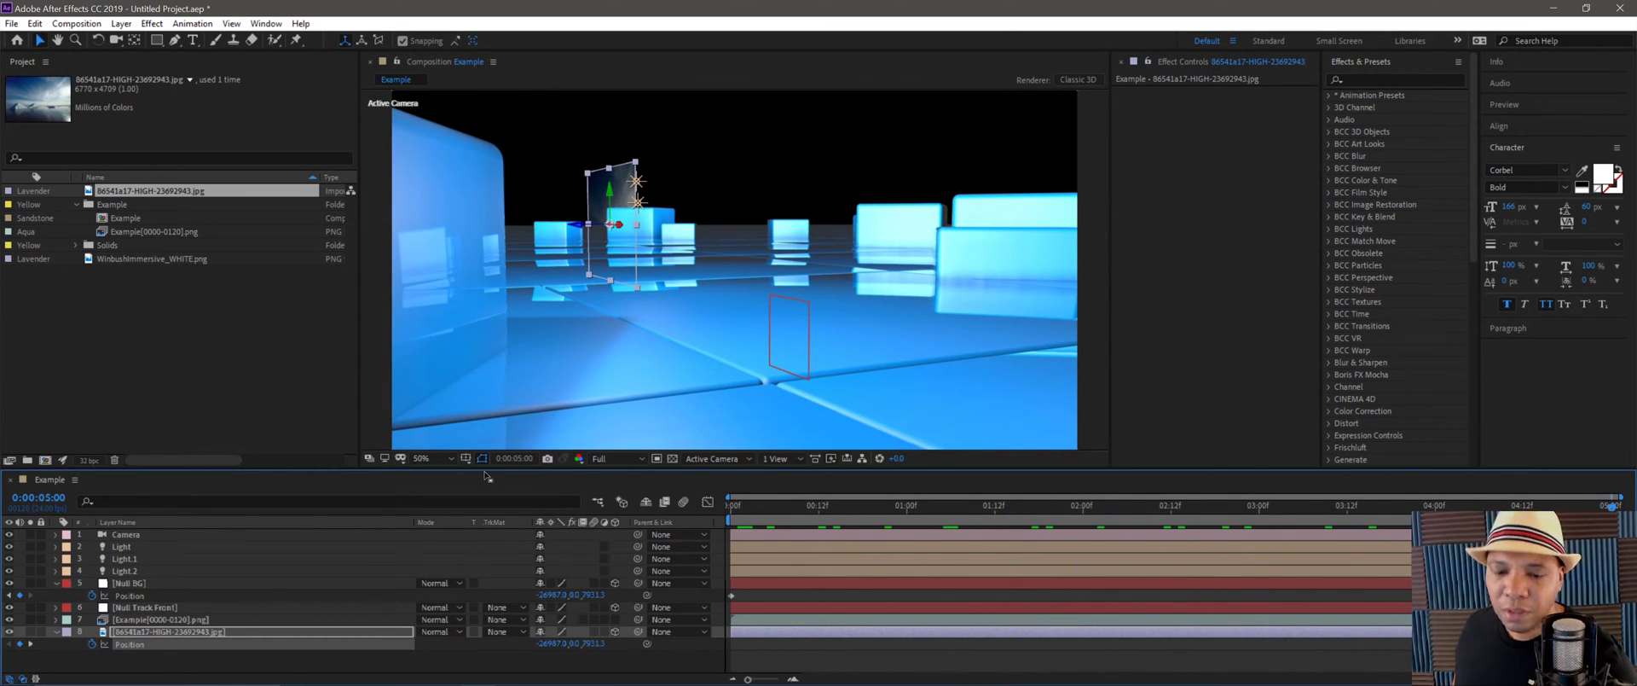
Set the sky image layer's Y Rotation to about -60° so it faces the camera.
{"action": "left_click", "coordinate": [149, 667]}
{"action": "left_click", "coordinate": [162, 636]}
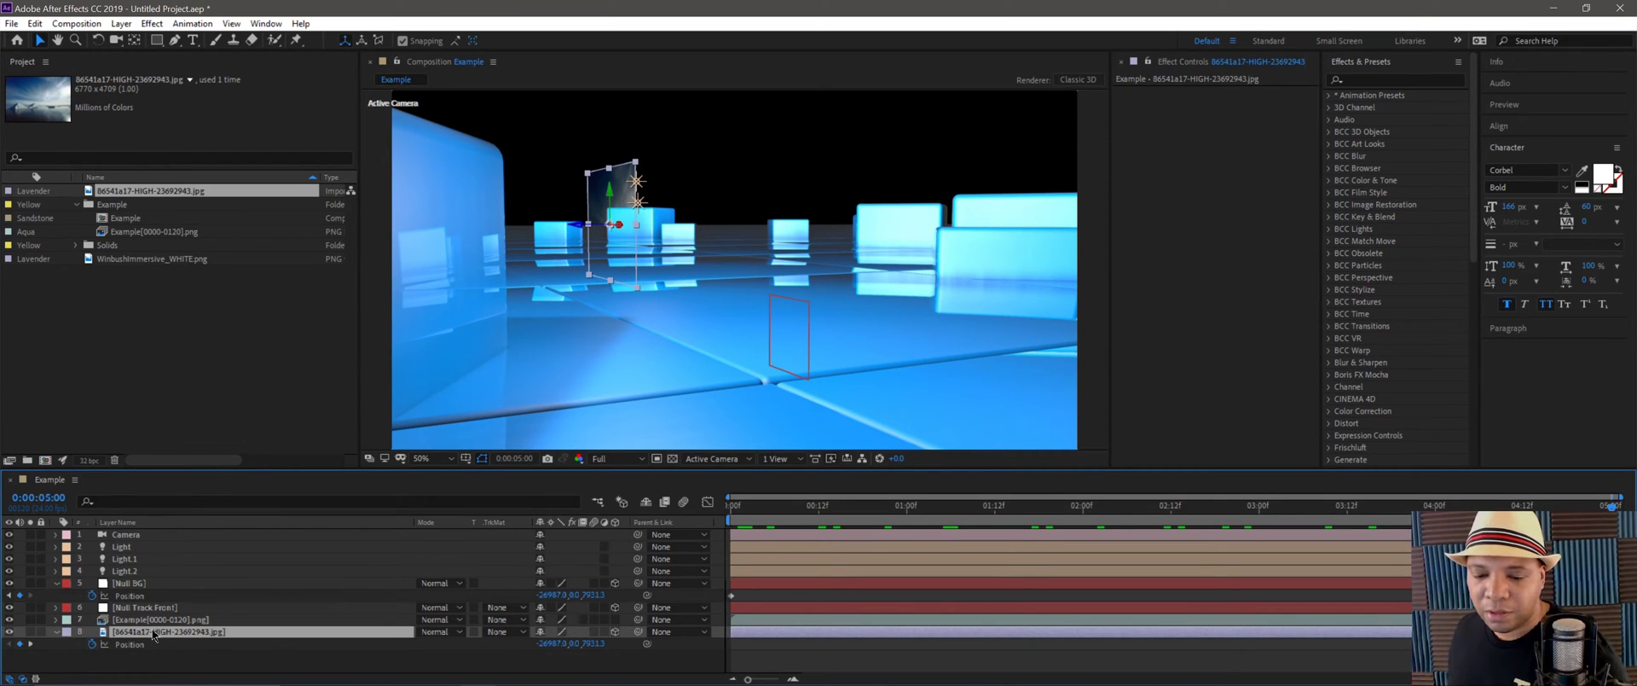
{"action": "key", "text": "r"}
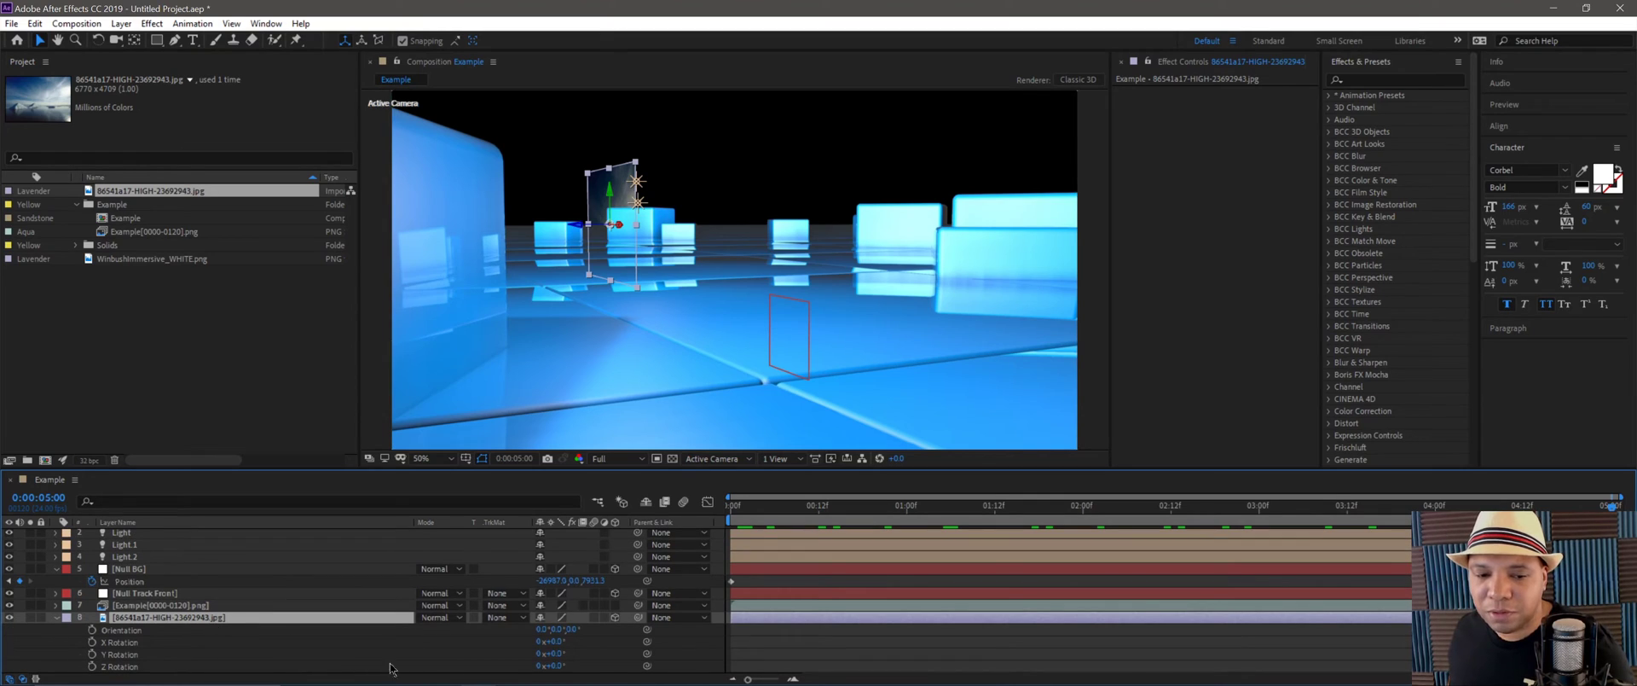
{"action": "left_click_drag", "start_coordinate": [554, 653], "coordinate": [504, 652]}
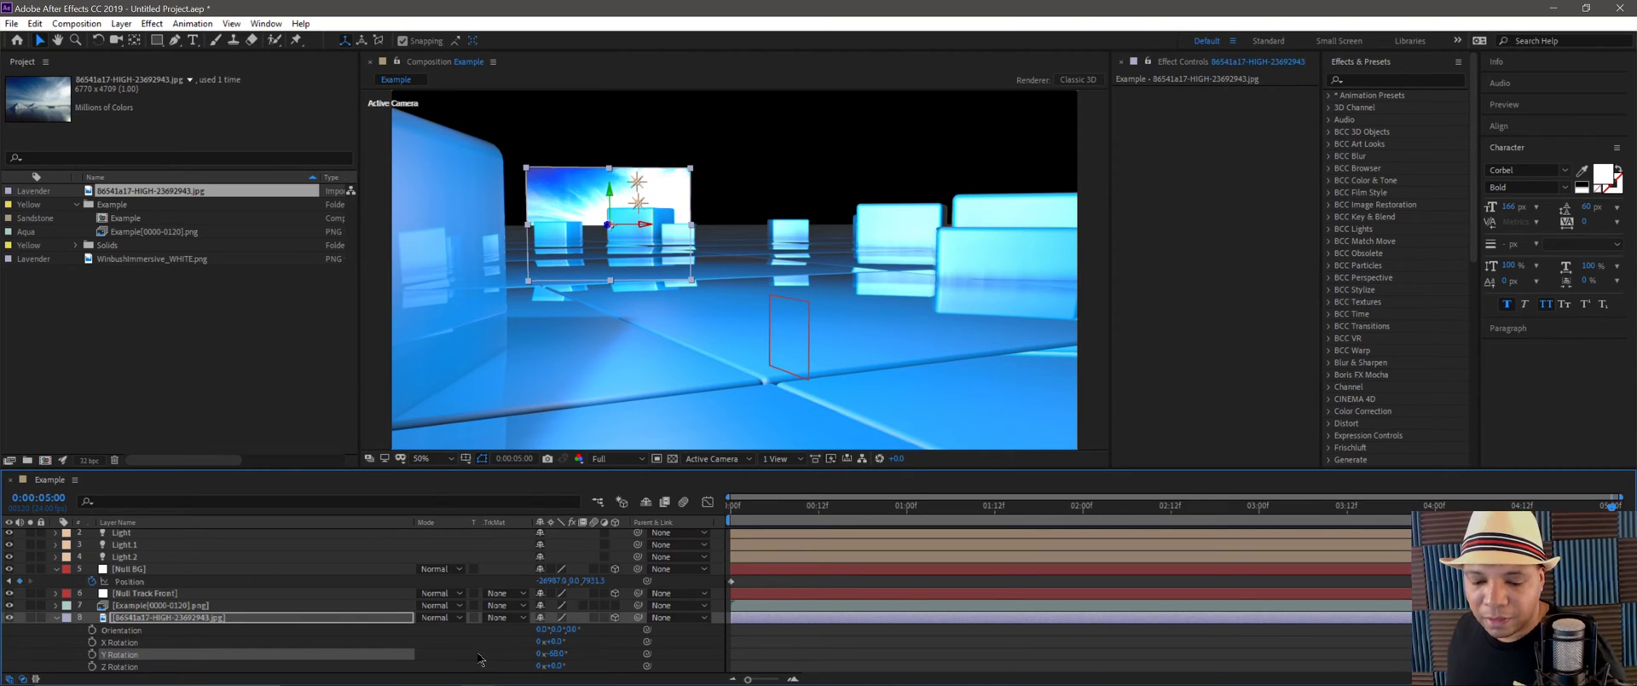
Scale the sky image layer up uniformly until it fills the background, and collapse its properties.
{"action": "key", "text": "shift+s"}
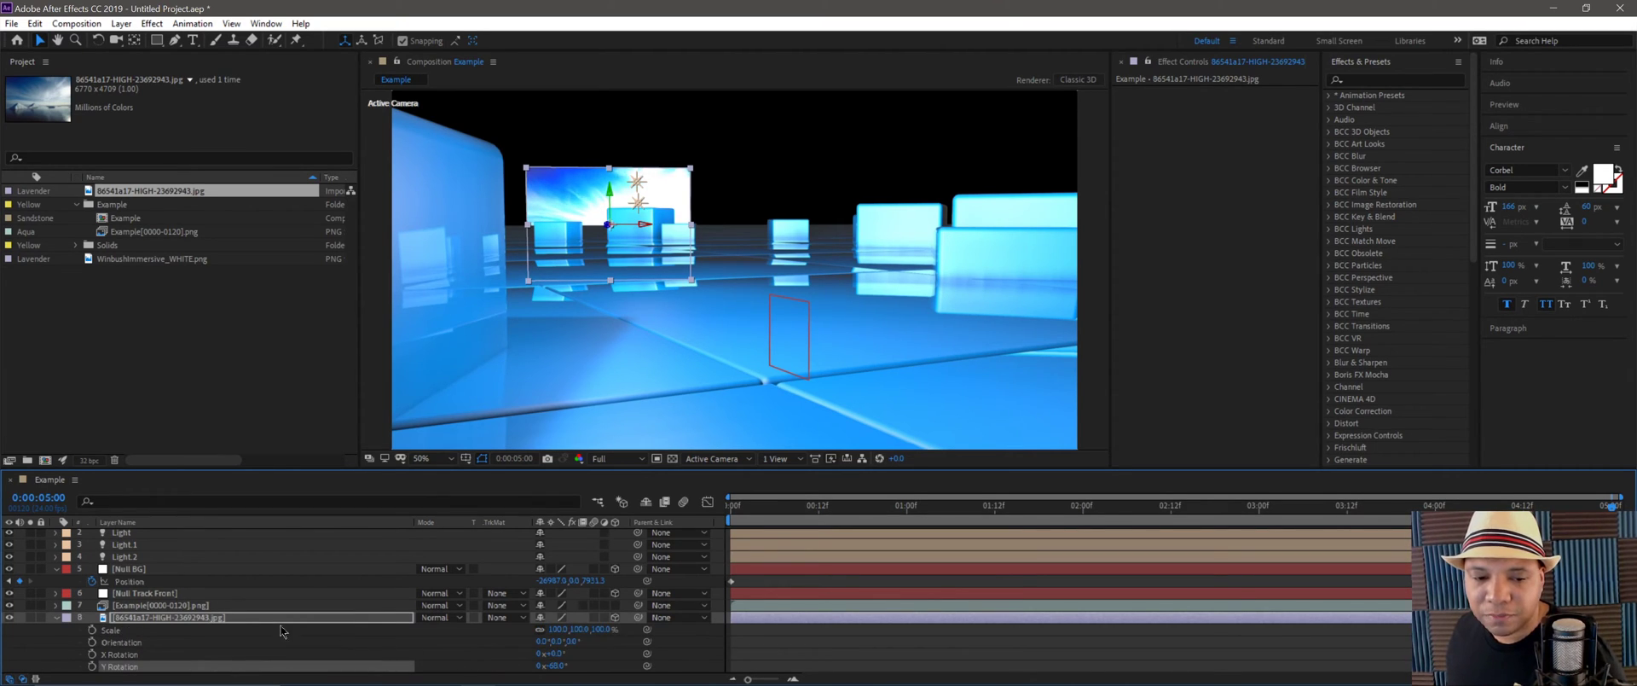
{"action": "left_click_drag", "start_coordinate": [556, 631], "coordinate": [678, 617]}
{"action": "left_click_drag", "start_coordinate": [558, 628], "coordinate": [903, 556]}
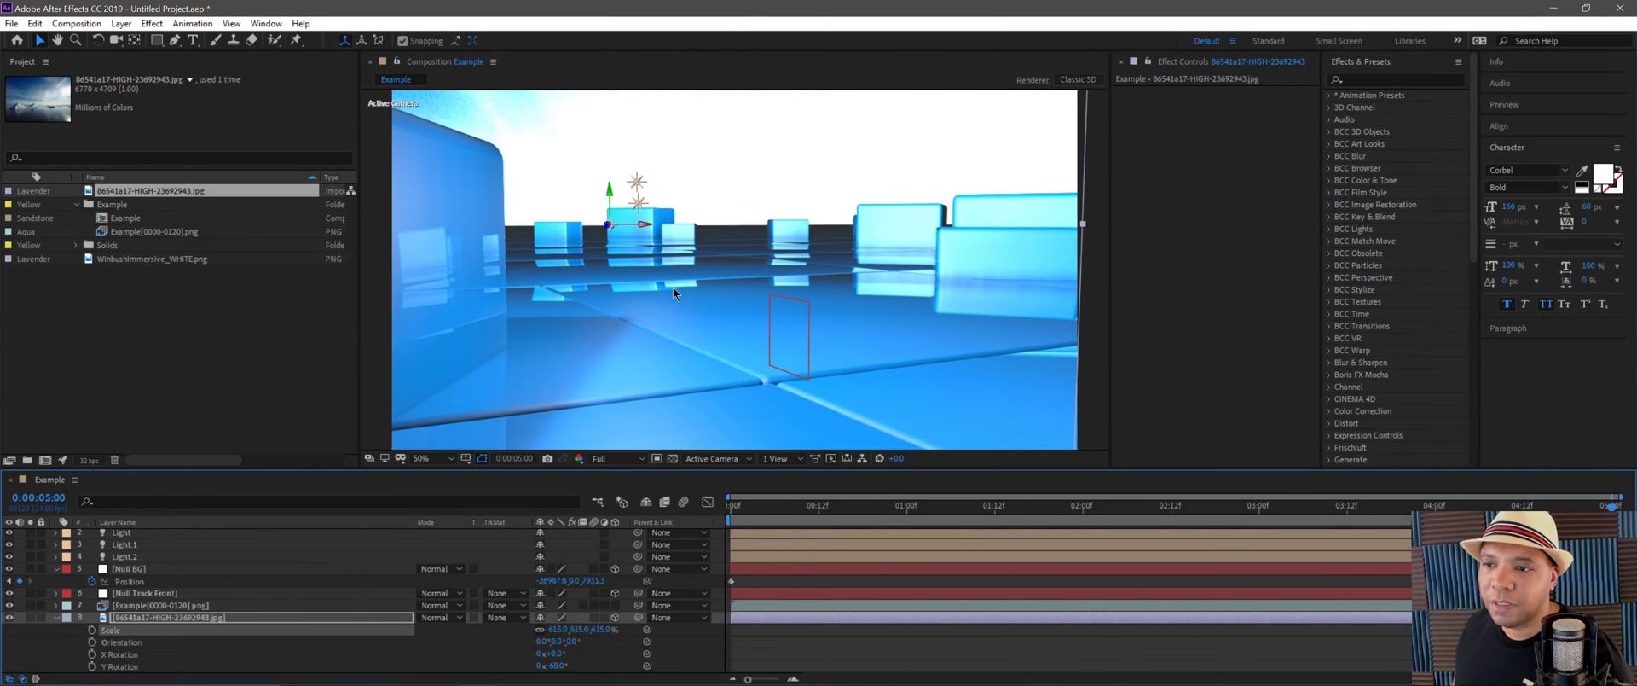
{"action": "key", "text": "comma"}
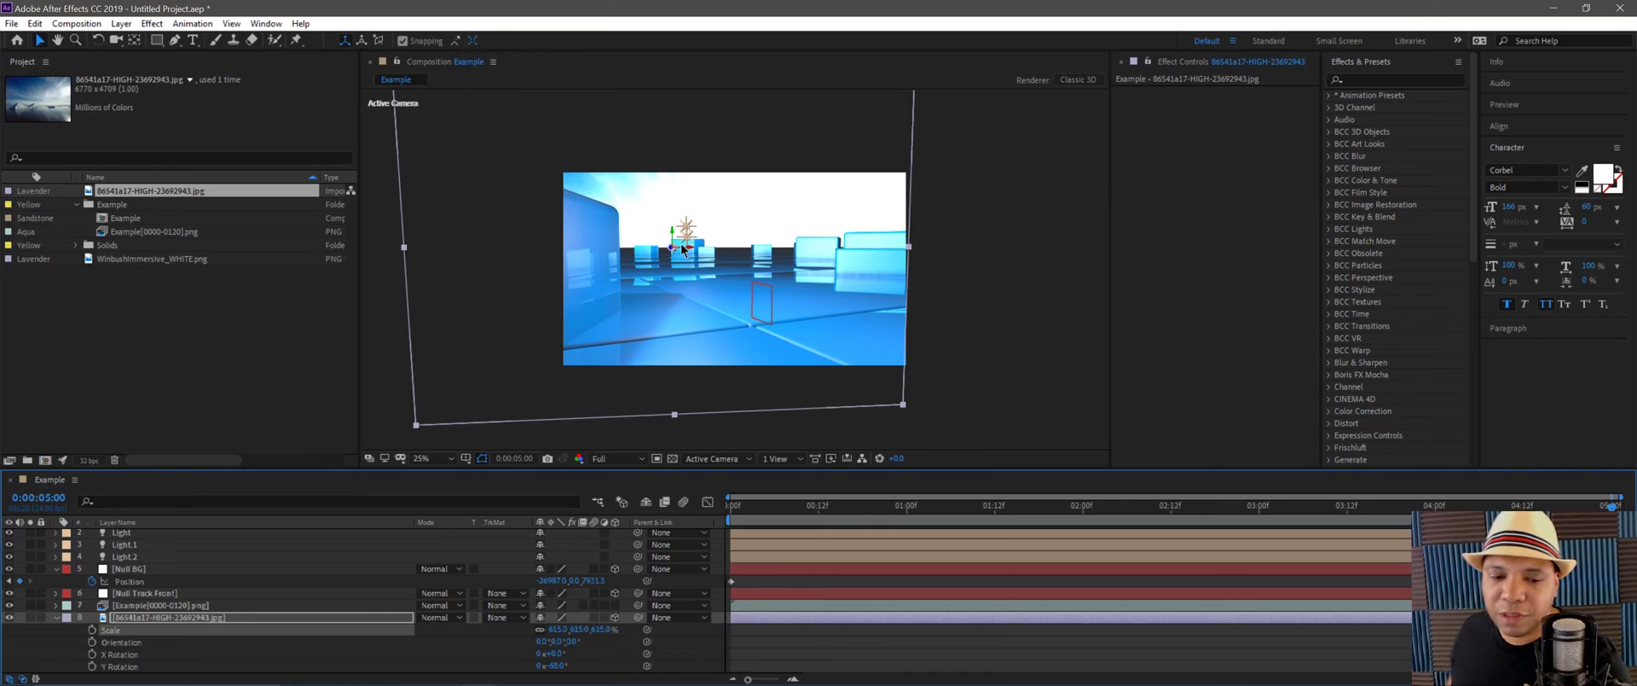
{"action": "left_click", "coordinate": [56, 616]}
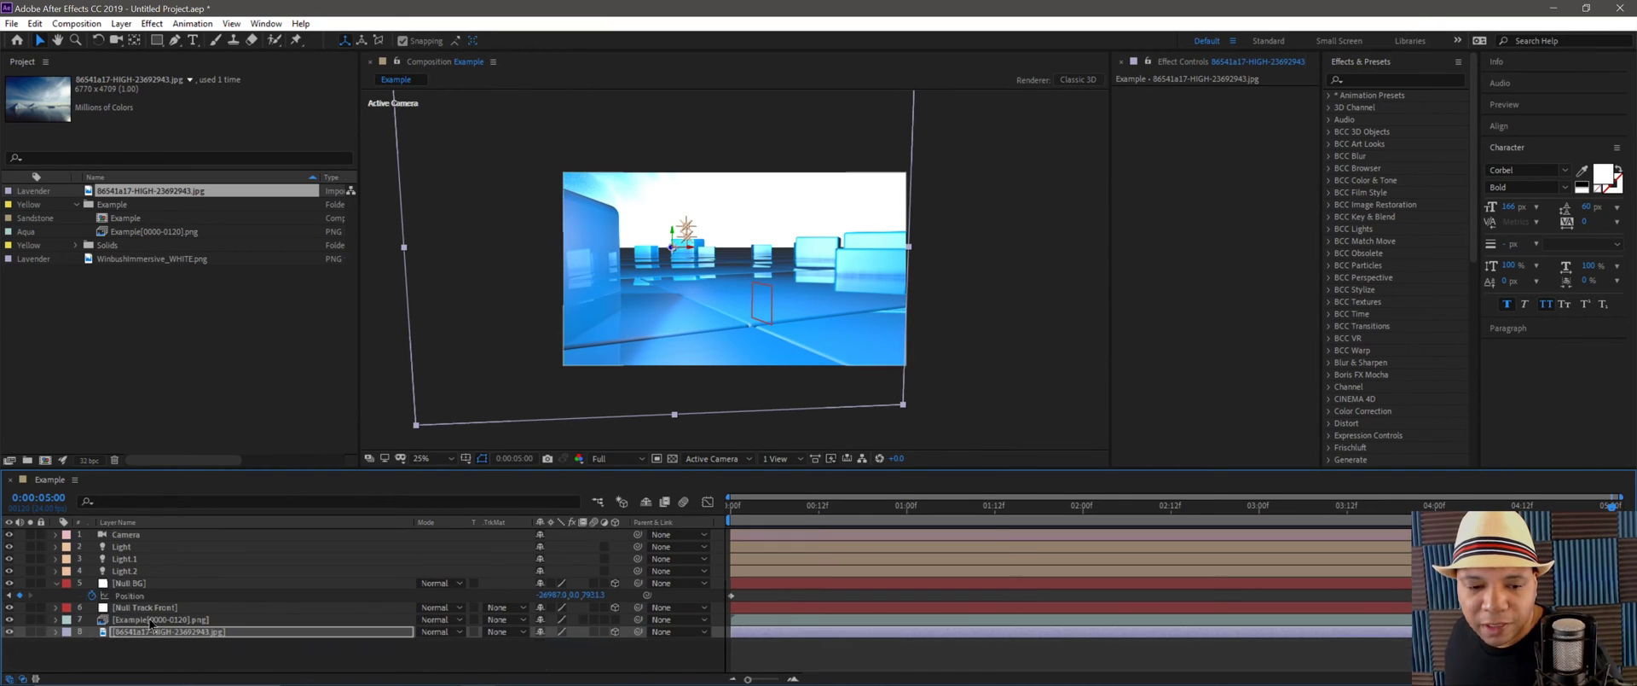
Turn off Accepts Shadows and Accepts Lights in the sky image layer's Material Options, and collapse the layer.
{"action": "left_click", "coordinate": [200, 632]}
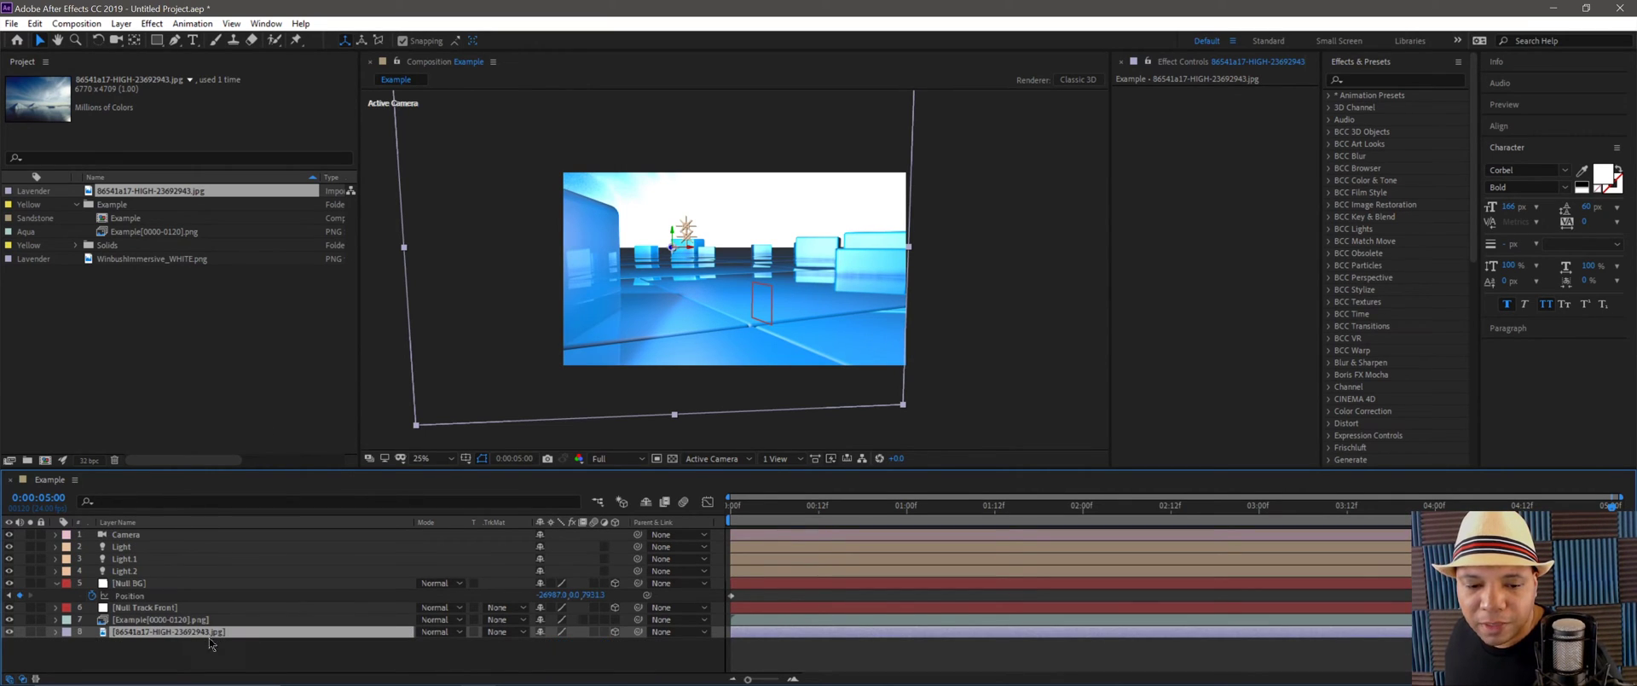
{"action": "left_click", "coordinate": [55, 632]}
{"action": "left_click", "coordinate": [70, 548]}
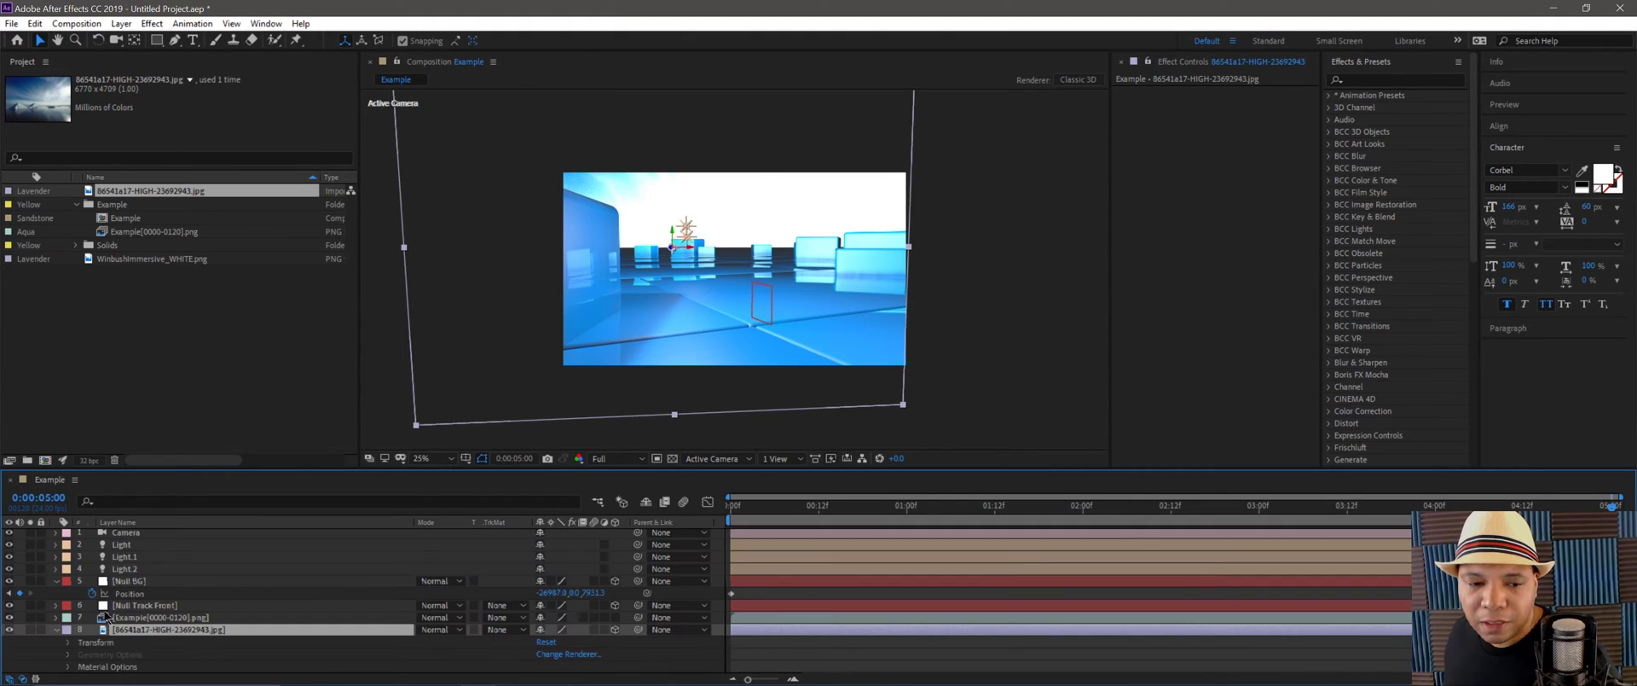
{"action": "left_click", "coordinate": [68, 666]}
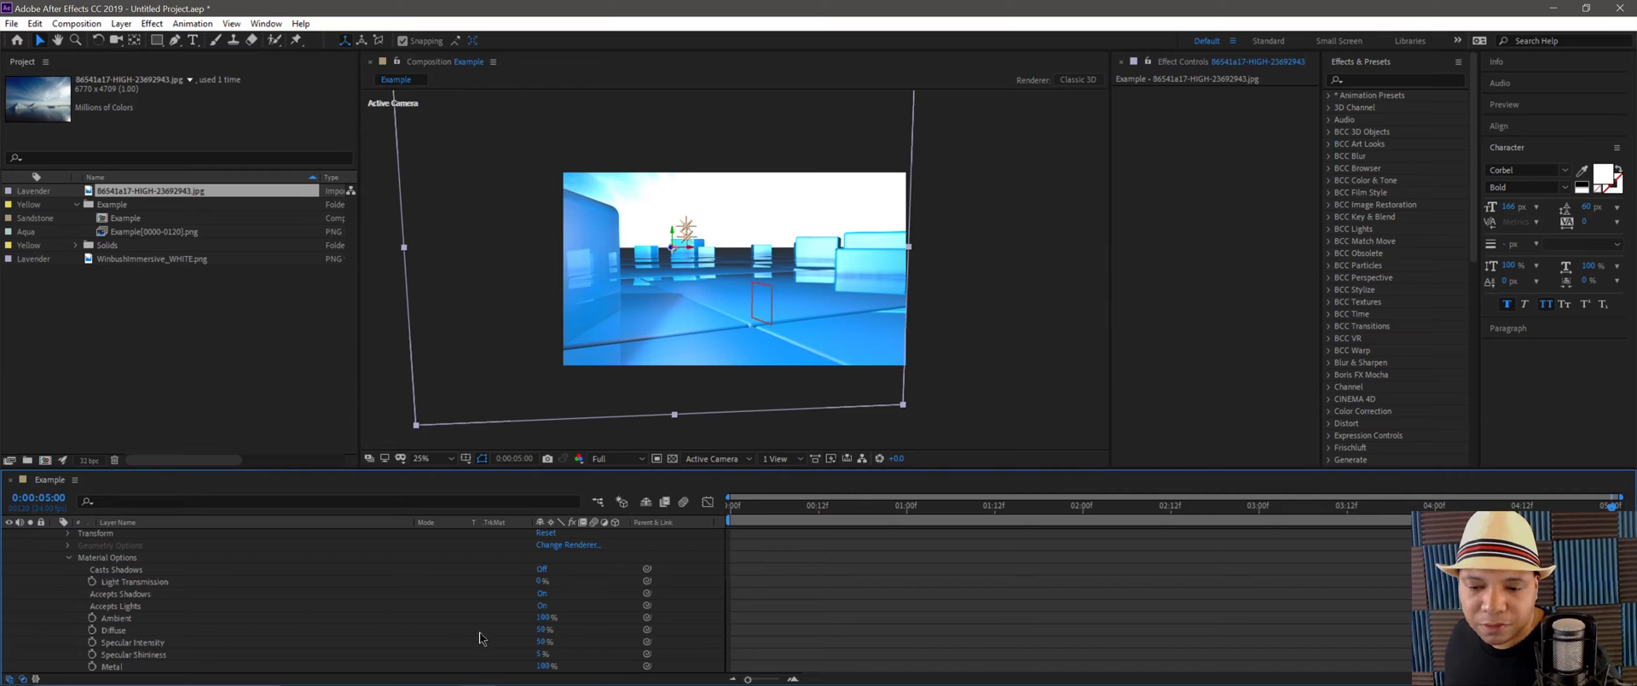
{"action": "left_click", "coordinate": [143, 596]}
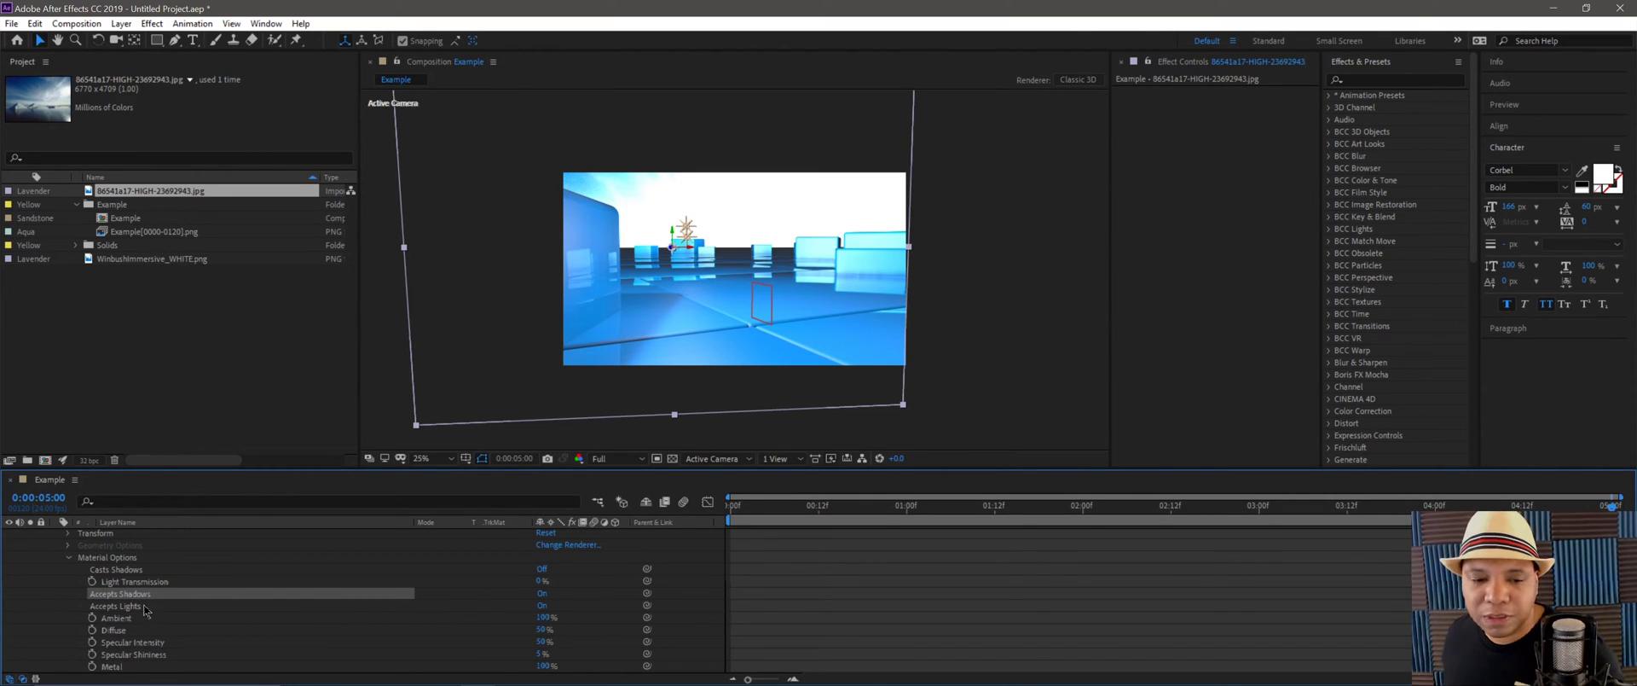
{"action": "left_click", "coordinate": [540, 593]}
{"action": "left_click", "coordinate": [542, 605]}
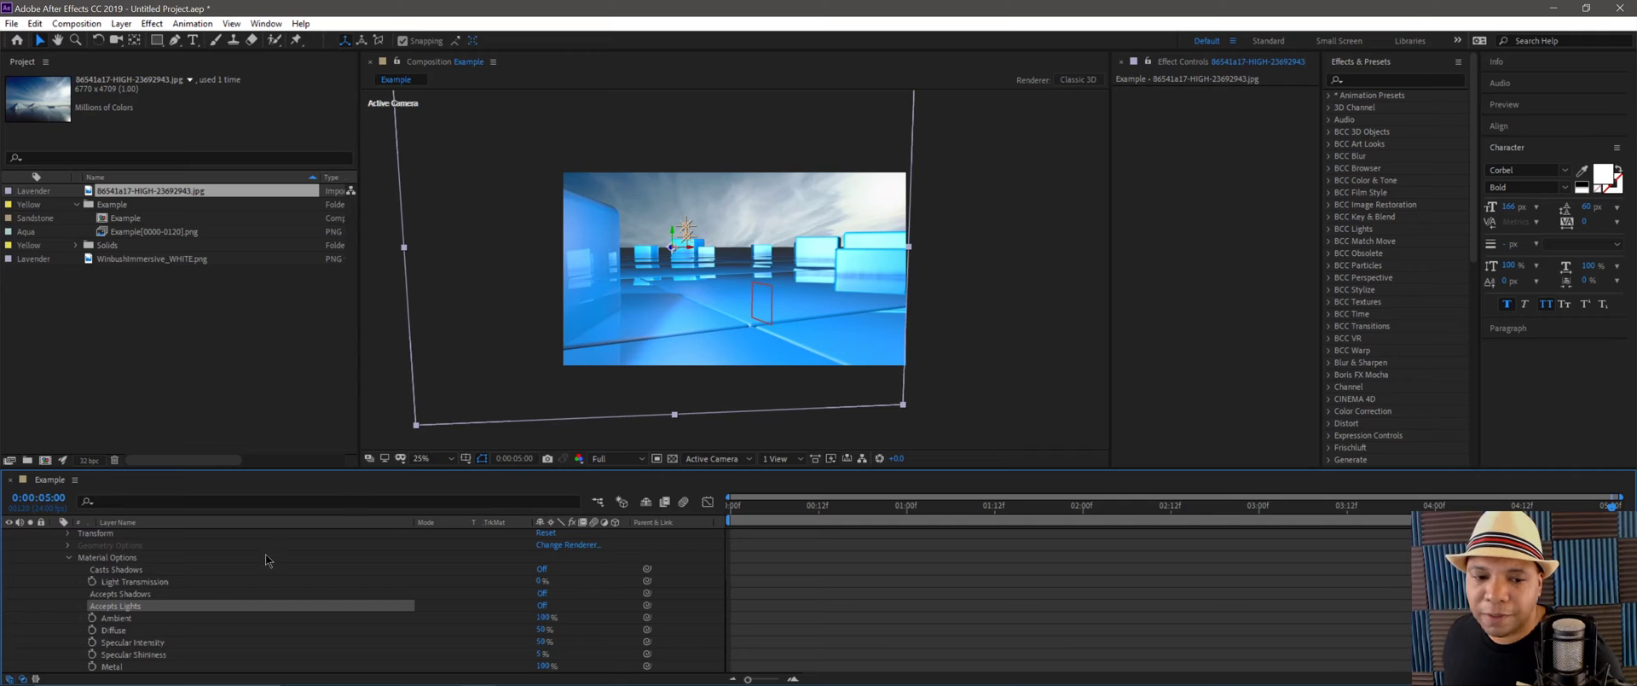
{"action": "scroll", "coordinate": [52, 607], "scroll_direction": "up", "scroll_amount": 3}
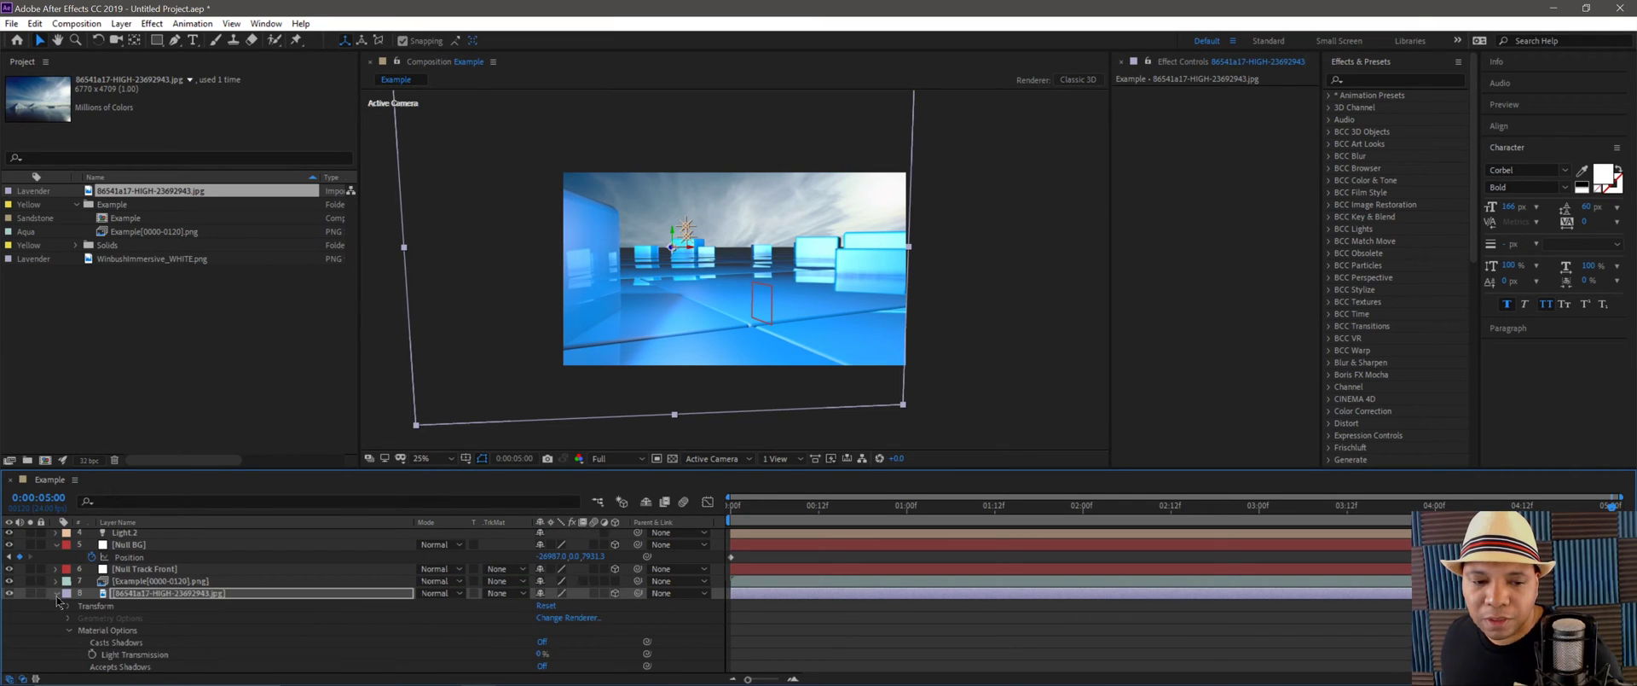
{"action": "left_click", "coordinate": [56, 594]}
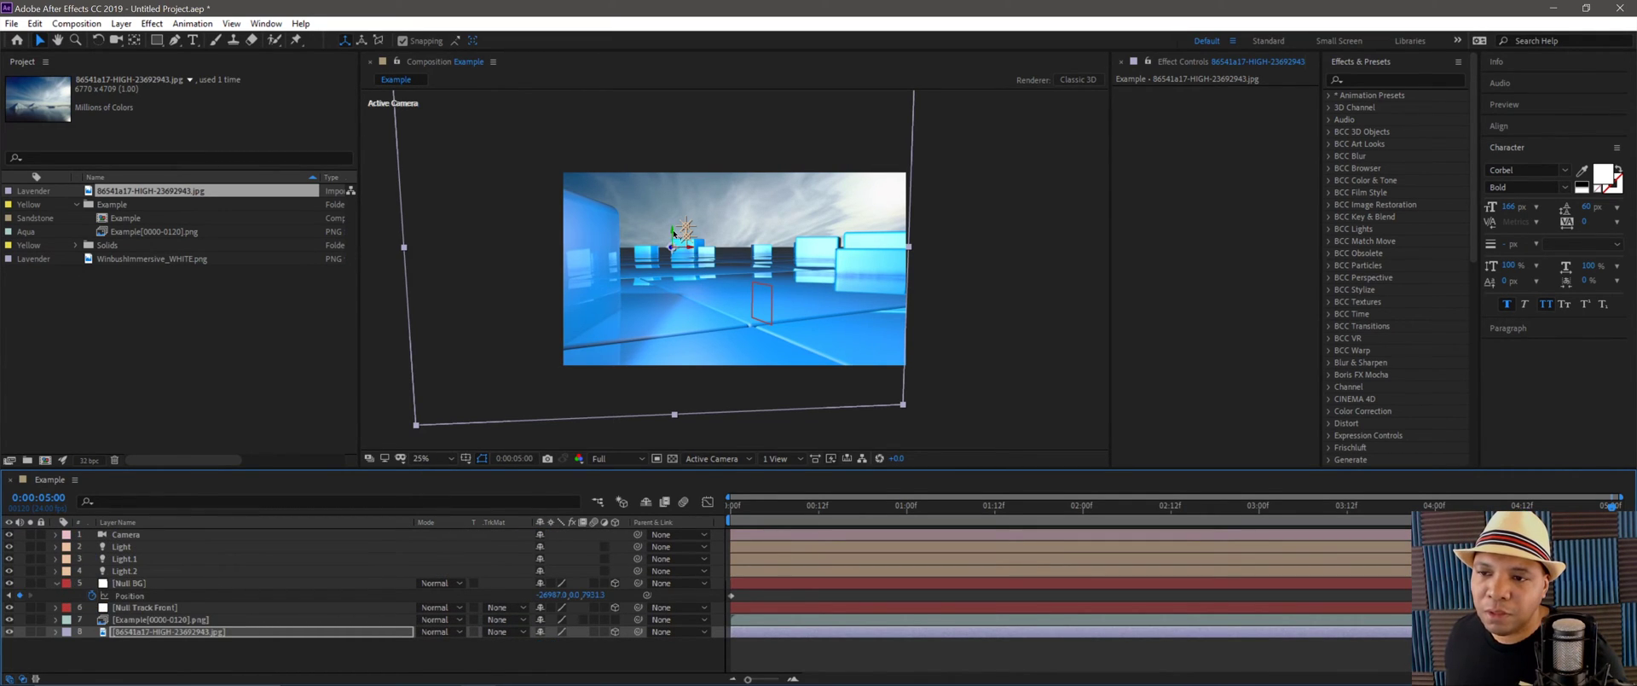
Move the sky image layer slightly upward in the composition and preview how it covers the background.
{"action": "left_click_drag", "start_coordinate": [674, 232], "coordinate": [686, 27]}
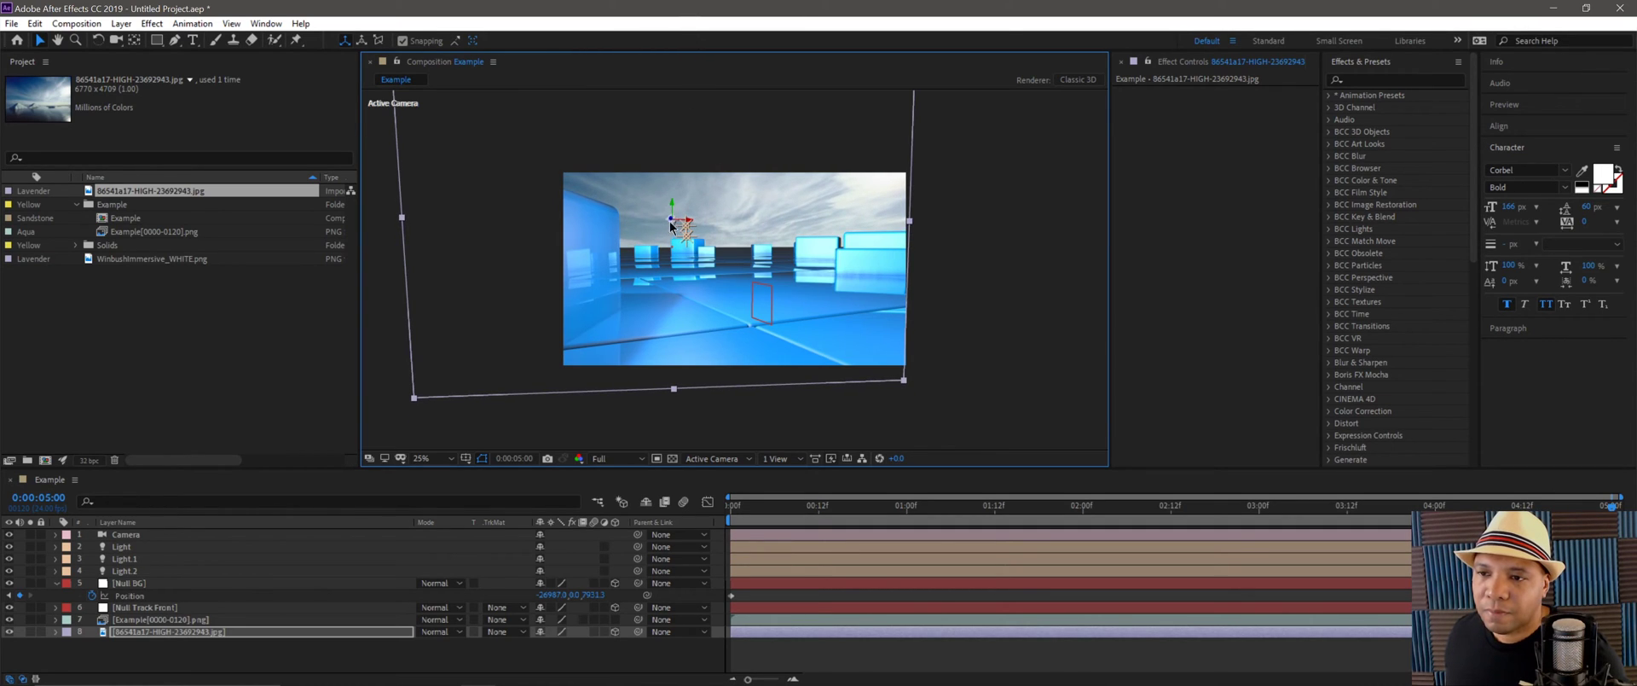
{"action": "left_click_drag", "start_coordinate": [672, 204], "coordinate": [671, 225]}
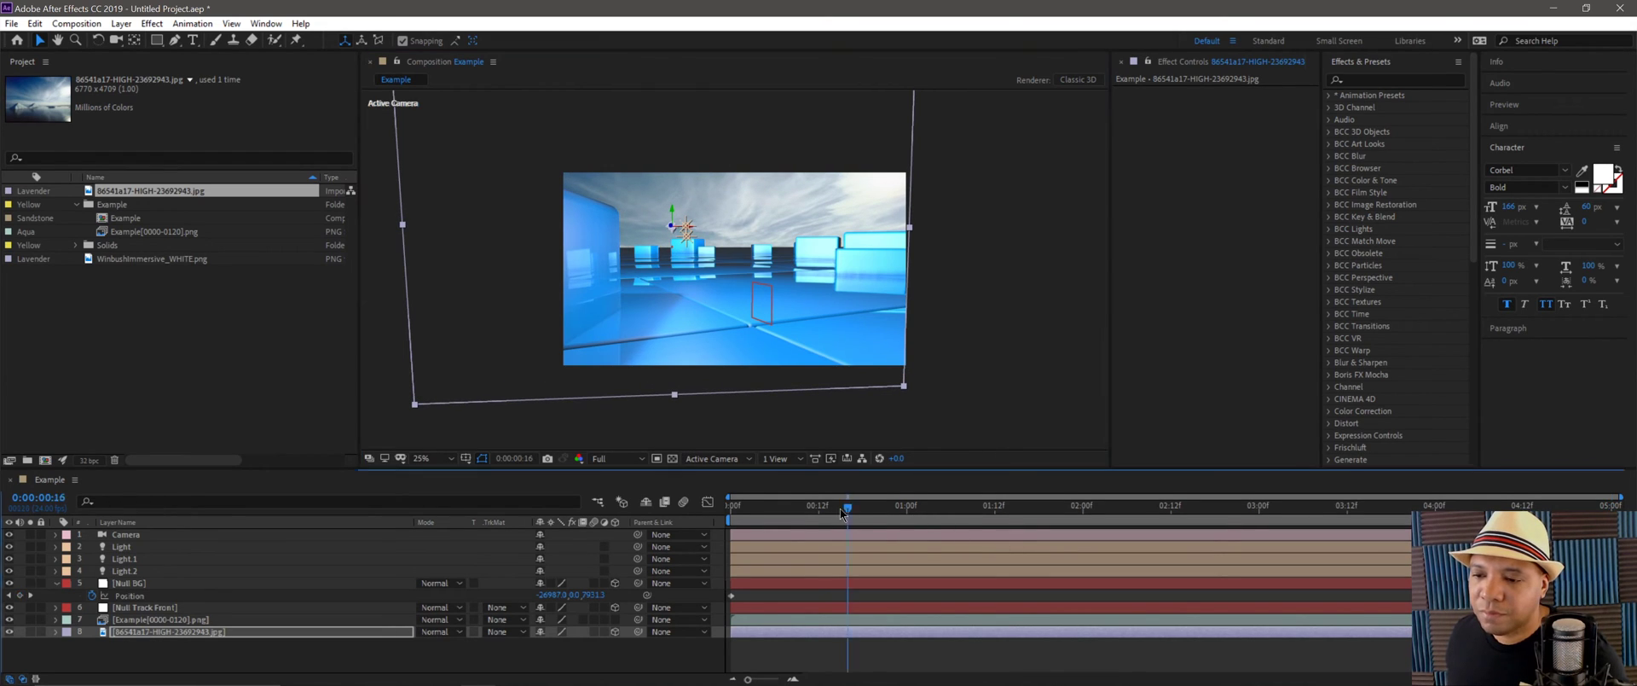
{"action": "key", "text": "space"}
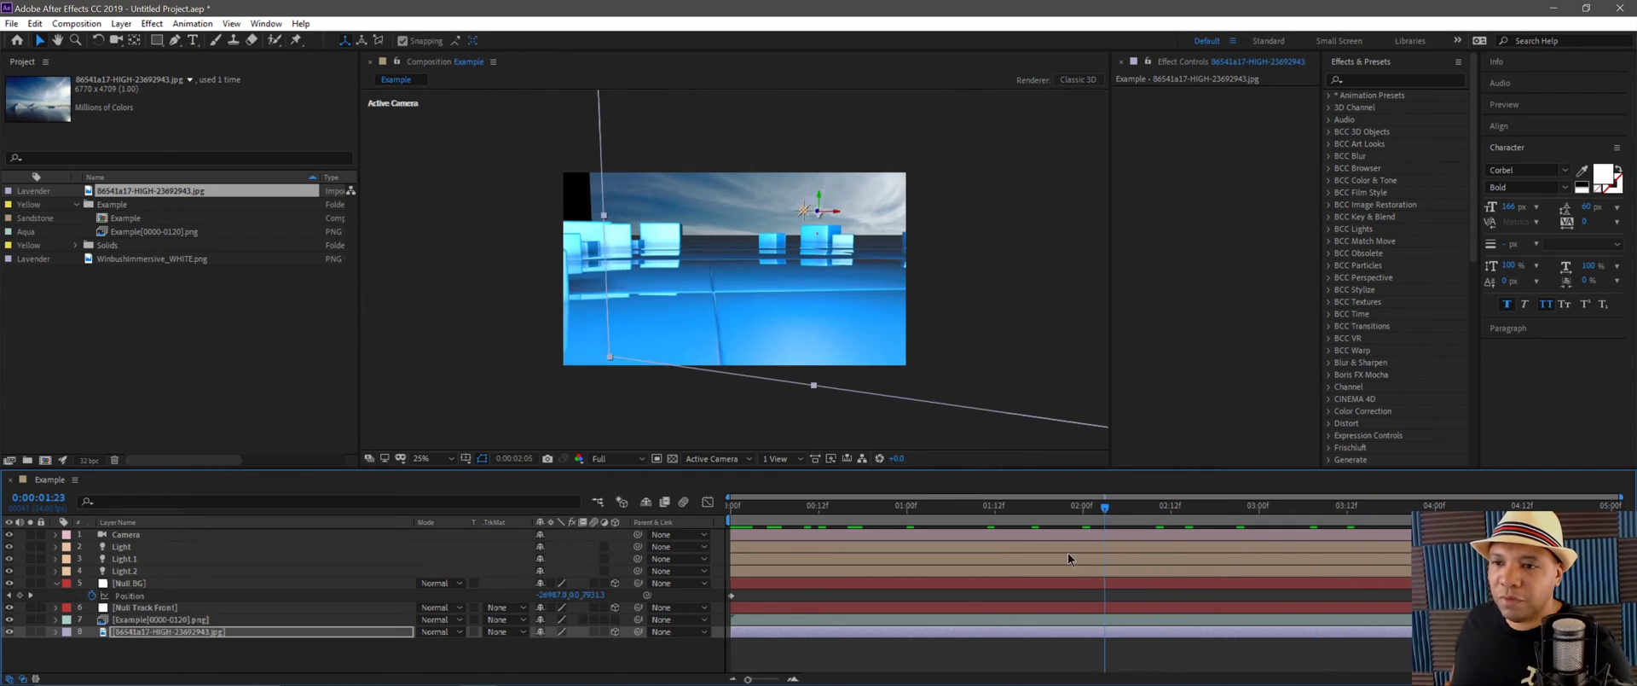
{"action": "key", "text": "space"}
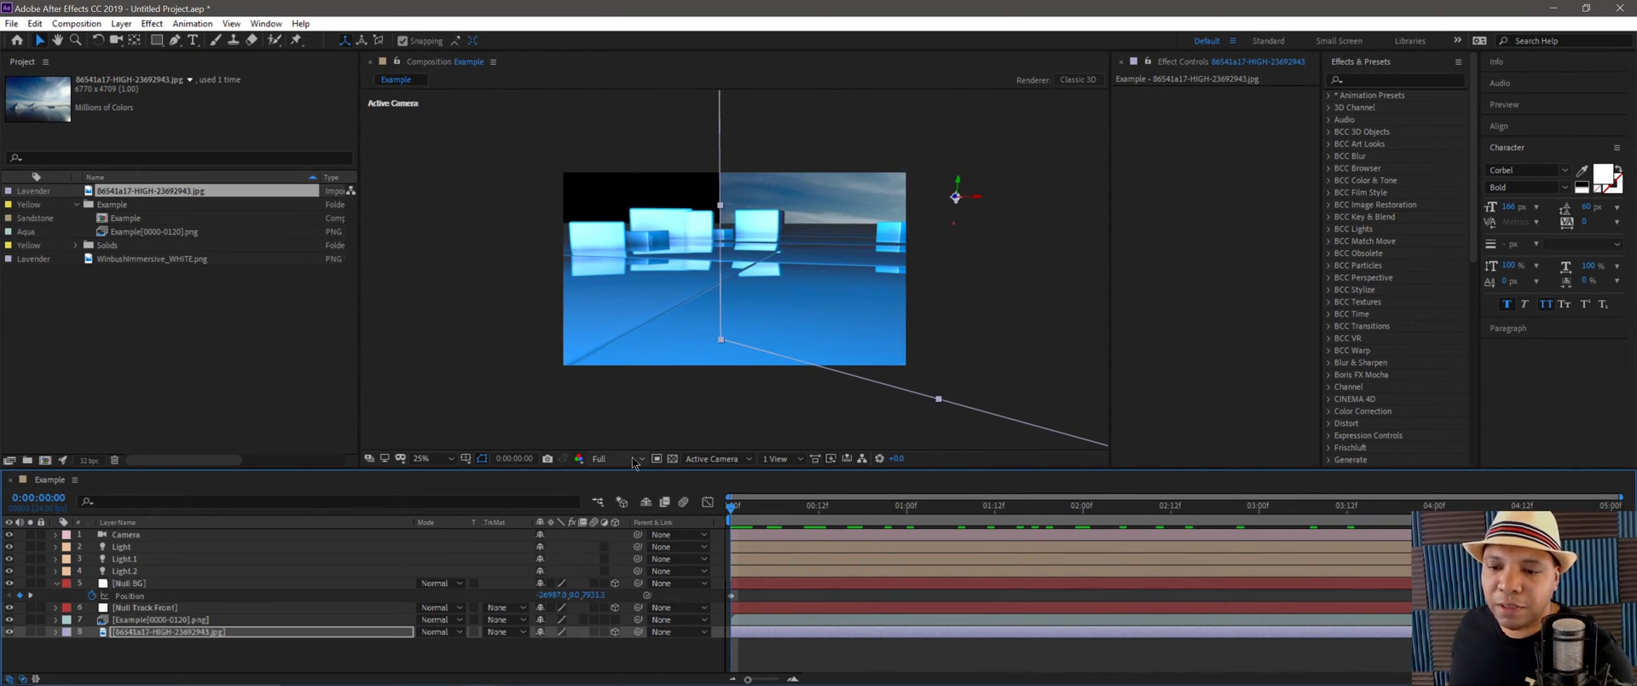
Show the transparency grid and scale the sky image layer uniformly to about 1723% so it fills the background throughout the shot.
{"action": "left_click", "coordinate": [674, 459]}
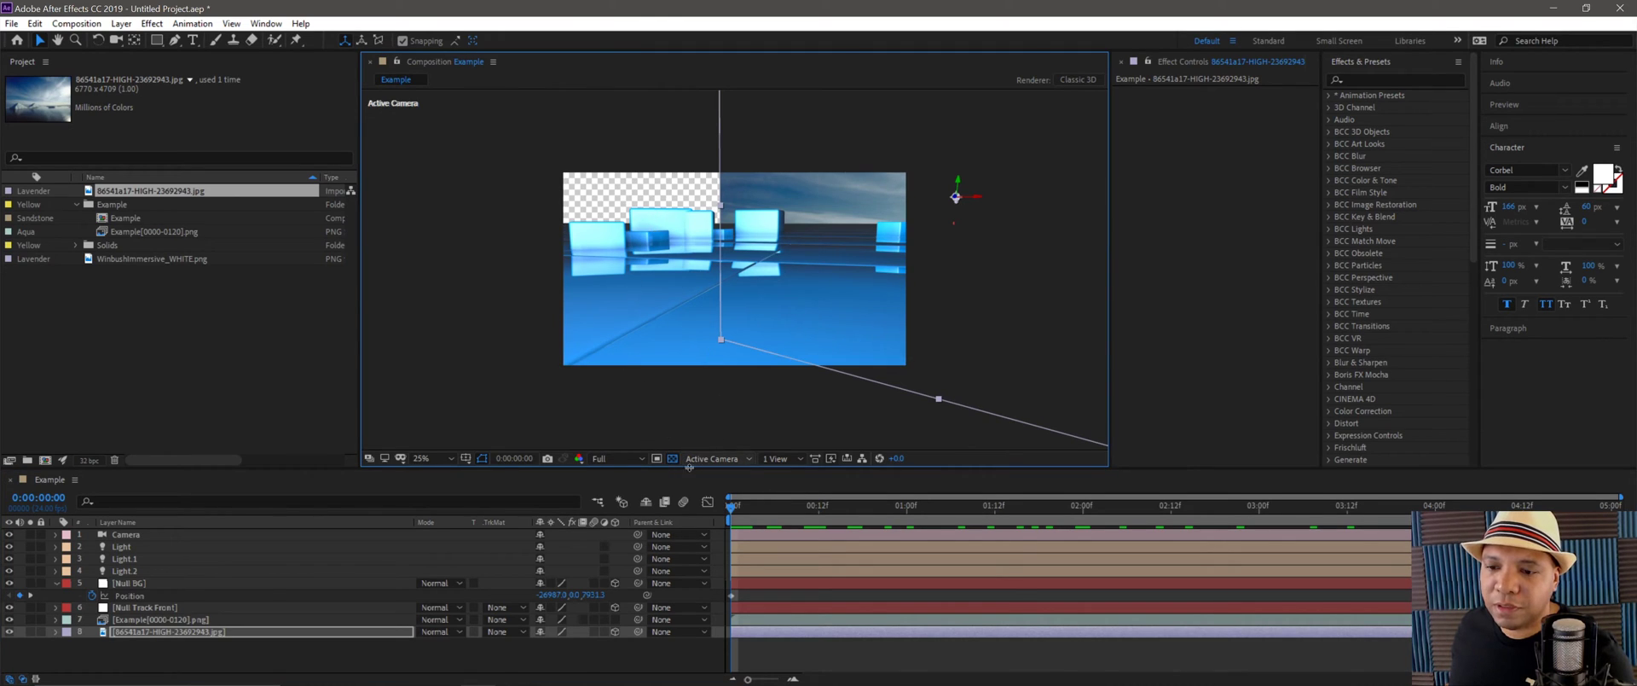
{"action": "left_click", "coordinate": [201, 632]}
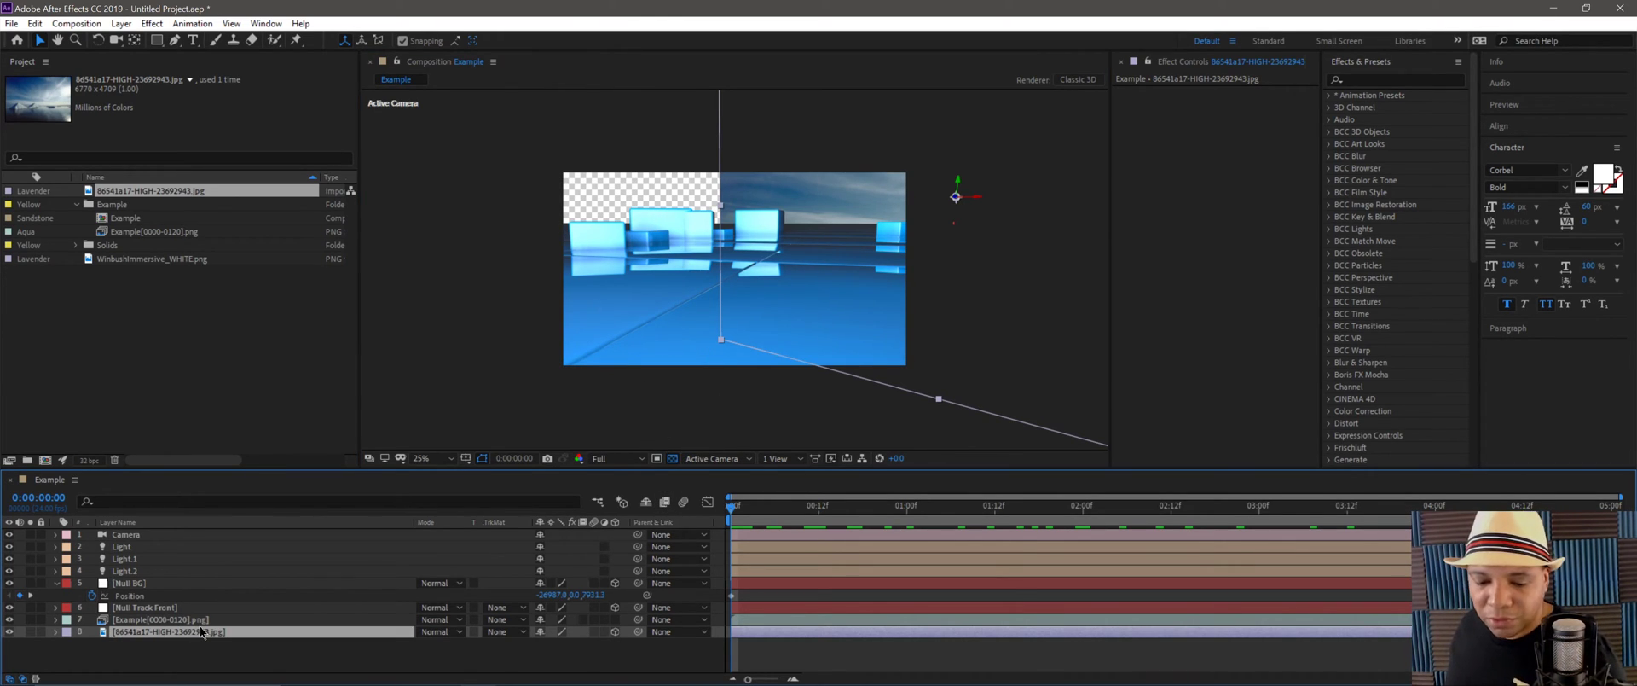
{"action": "key", "text": "s"}
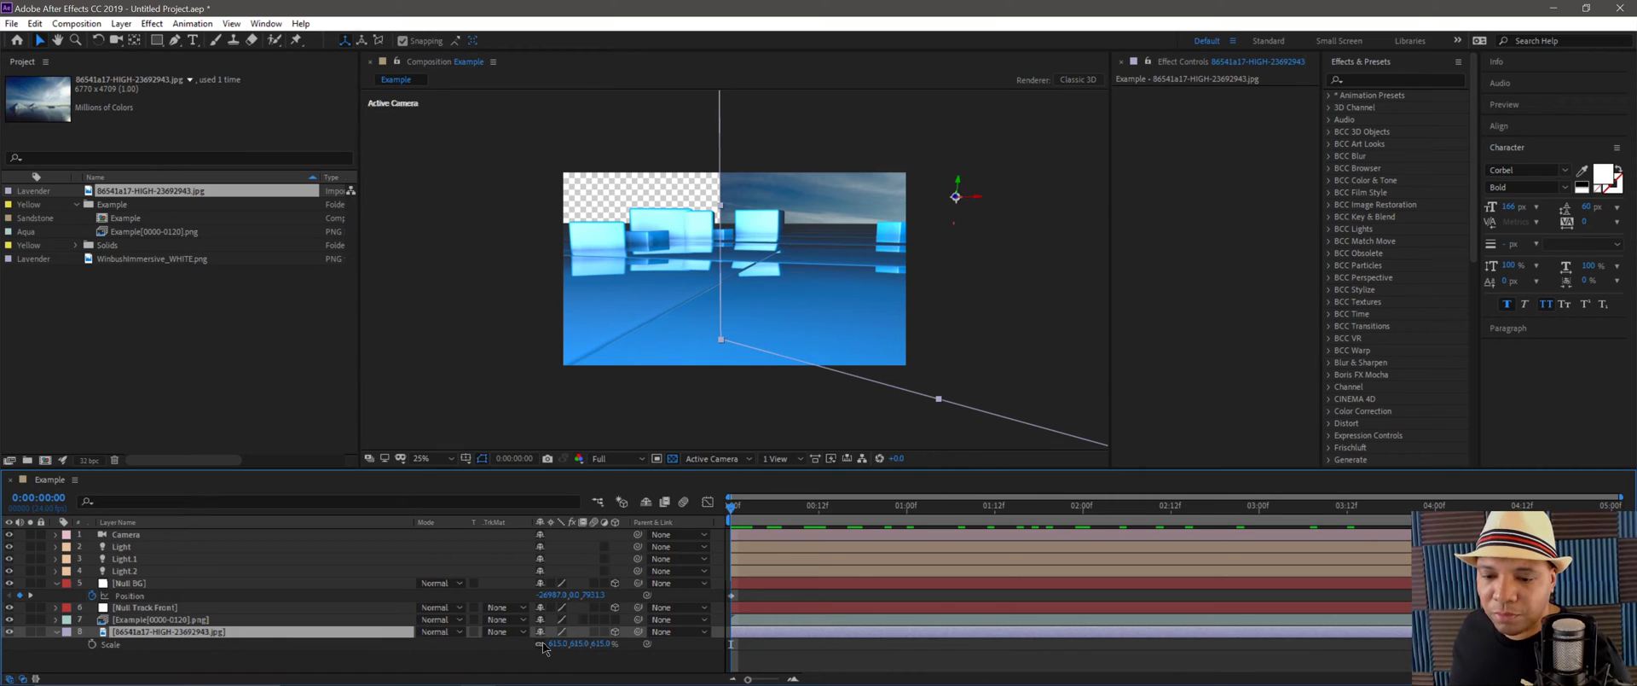
{"action": "left_click_drag", "start_coordinate": [556, 643], "coordinate": [674, 644]}
{"action": "key", "text": "Return"}
{"action": "left_click_drag", "start_coordinate": [744, 507], "coordinate": [528, 533]}
{"action": "key", "text": "space"}
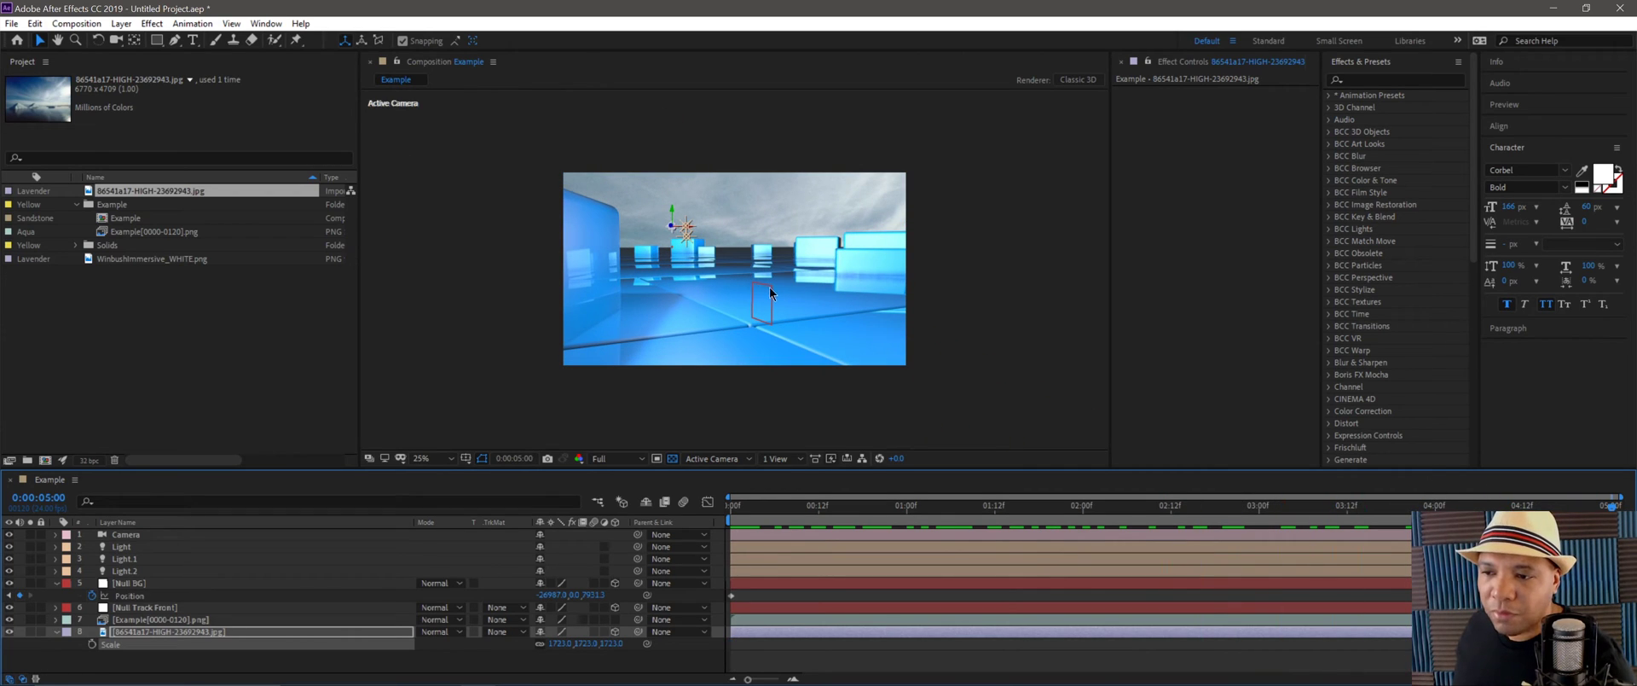
Collapse the open layers, add WinbushImmersive_WHITE.png above the Example image sequence, and make it a 3D layer.
{"action": "left_click", "coordinate": [55, 583]}
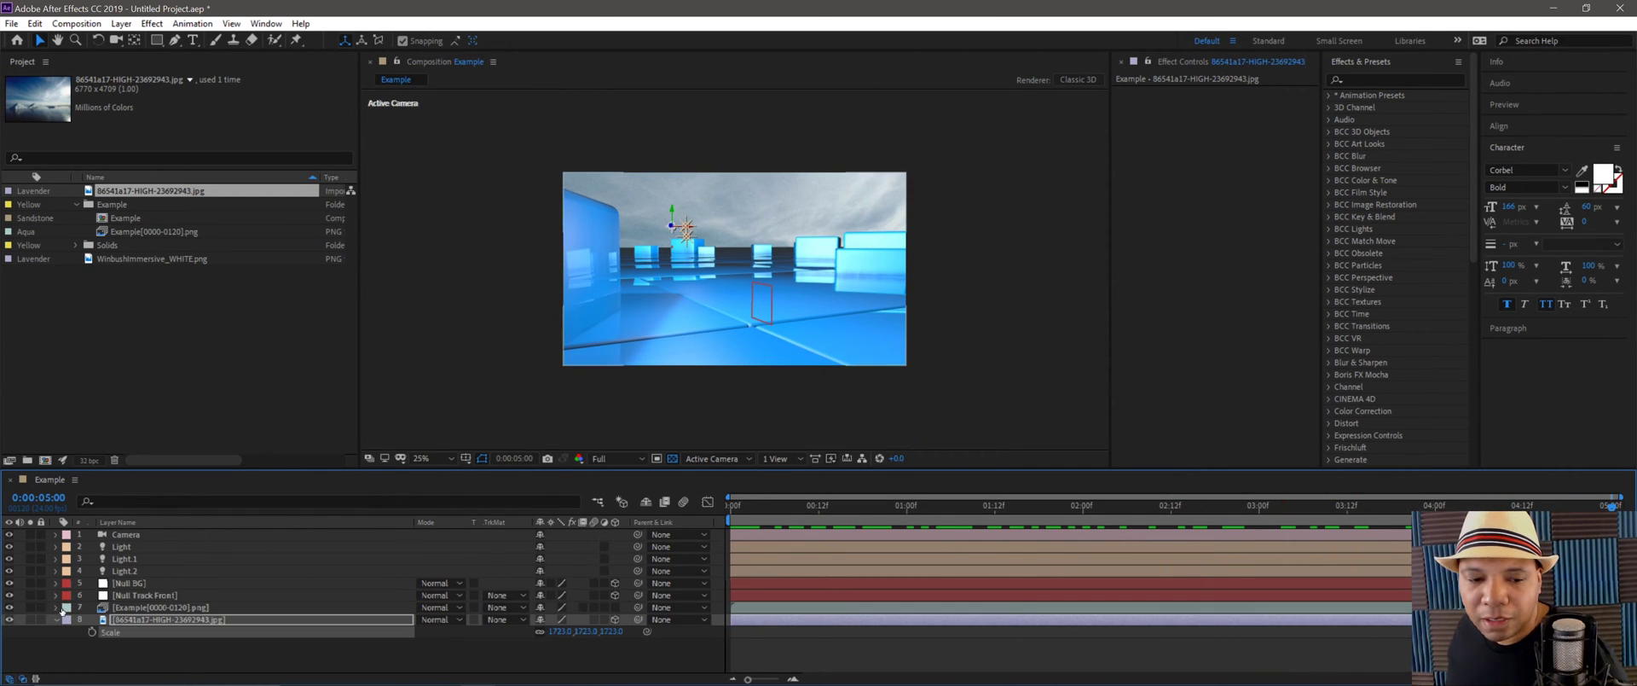
{"action": "left_click", "coordinate": [54, 618]}
{"action": "left_click", "coordinate": [170, 258]}
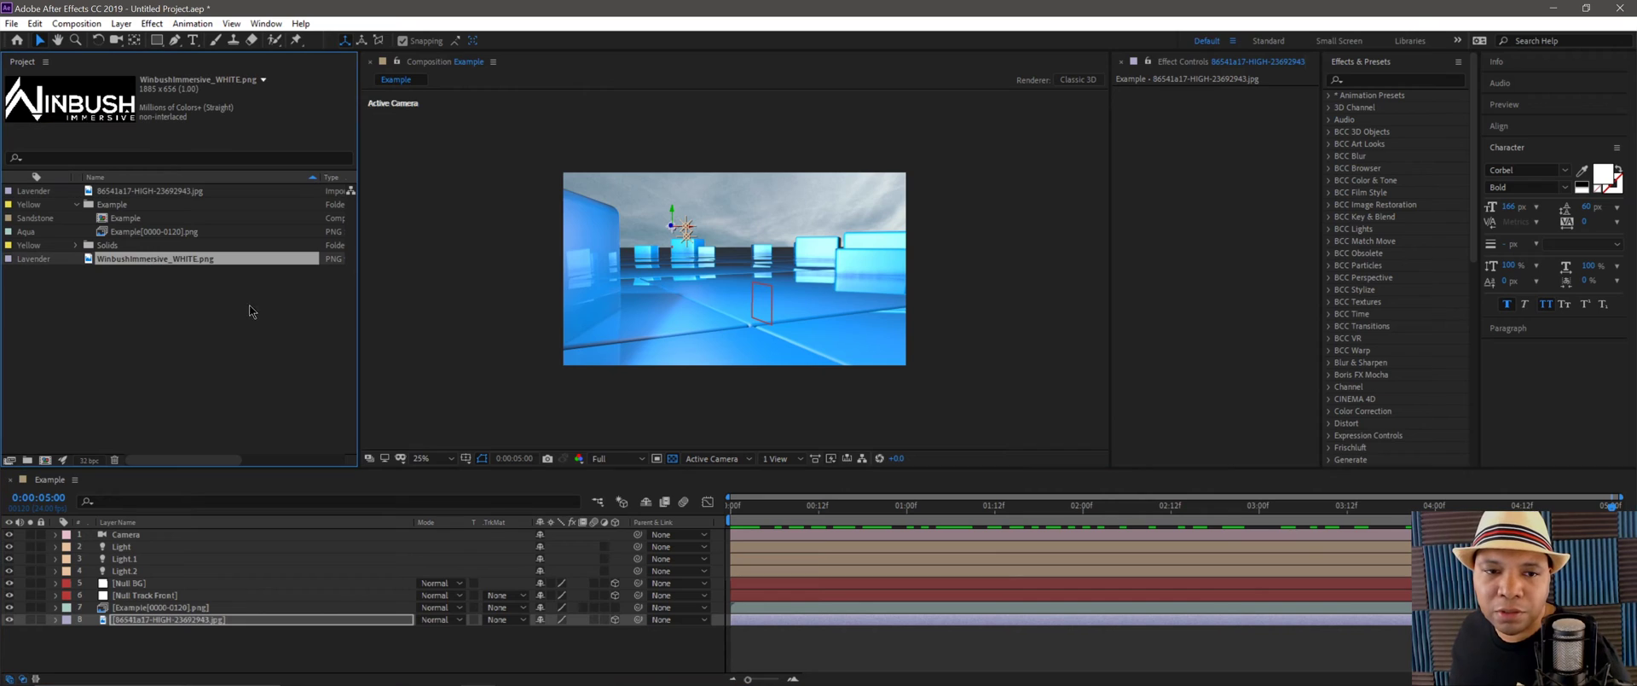
{"action": "left_click_drag", "start_coordinate": [154, 270], "coordinate": [307, 600]}
{"action": "left_click", "coordinate": [154, 620]}
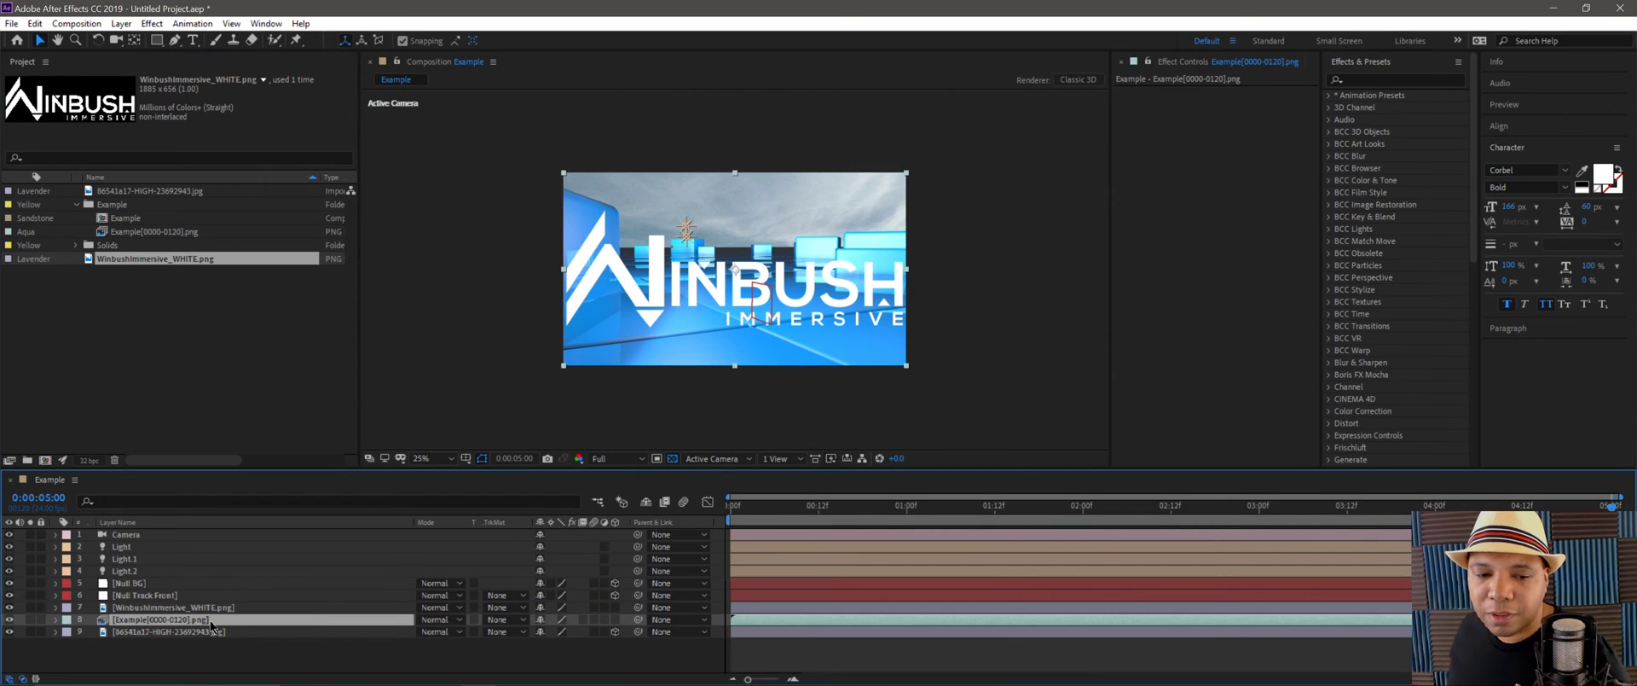
{"action": "left_click", "coordinate": [189, 608]}
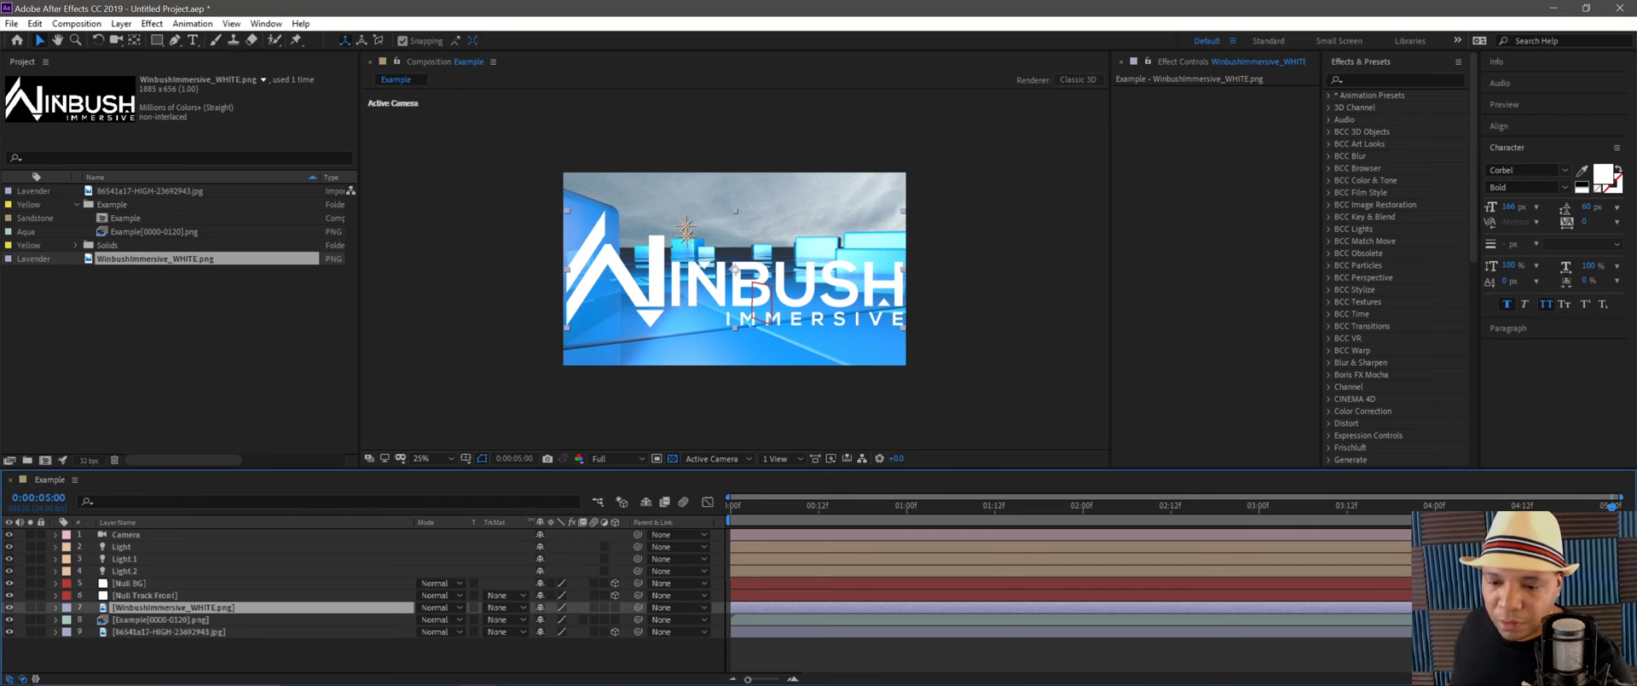
{"action": "left_click", "coordinate": [615, 607]}
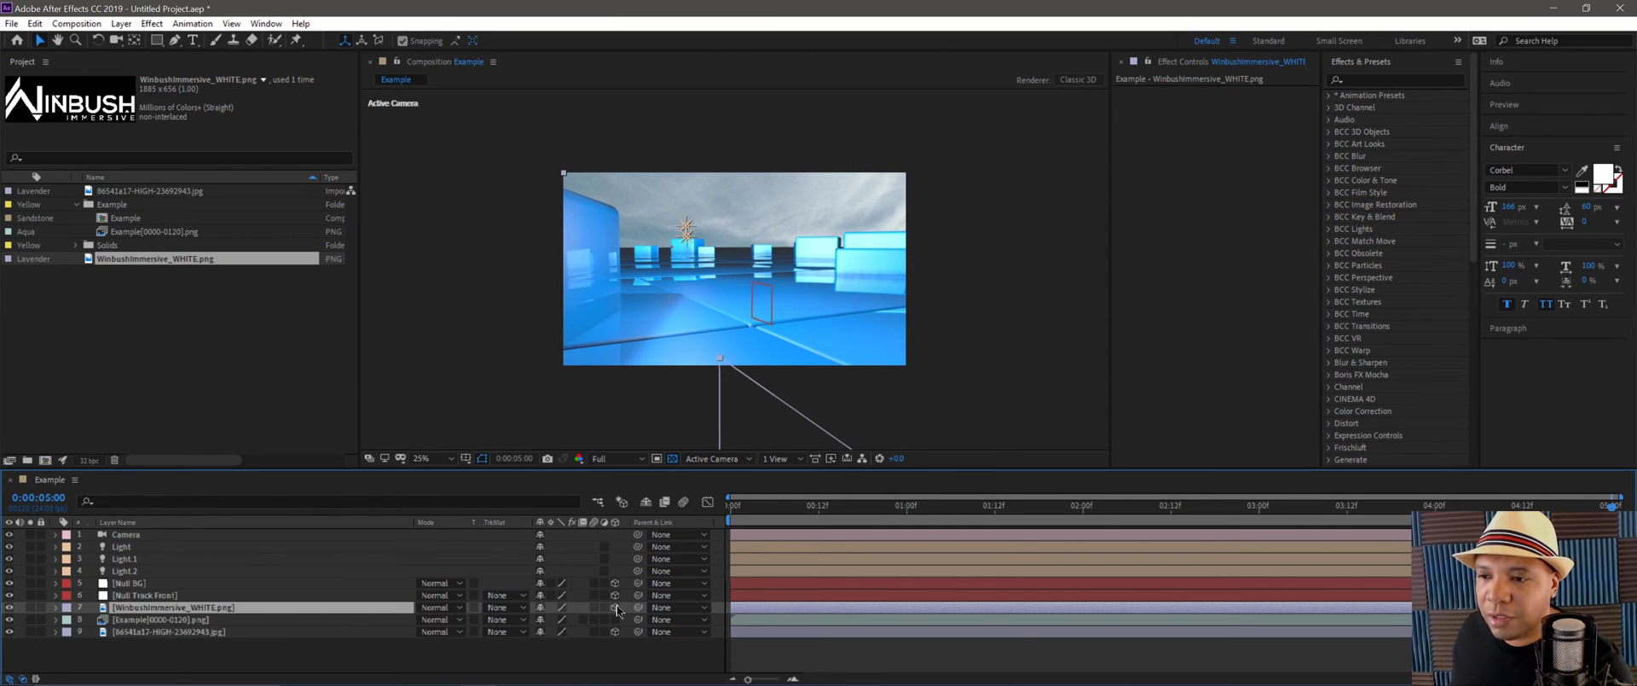
Copy the Null Track Front layer's Position to the WinbushImmersive_WHITE.png logo layer.
{"action": "left_click", "coordinate": [146, 598]}
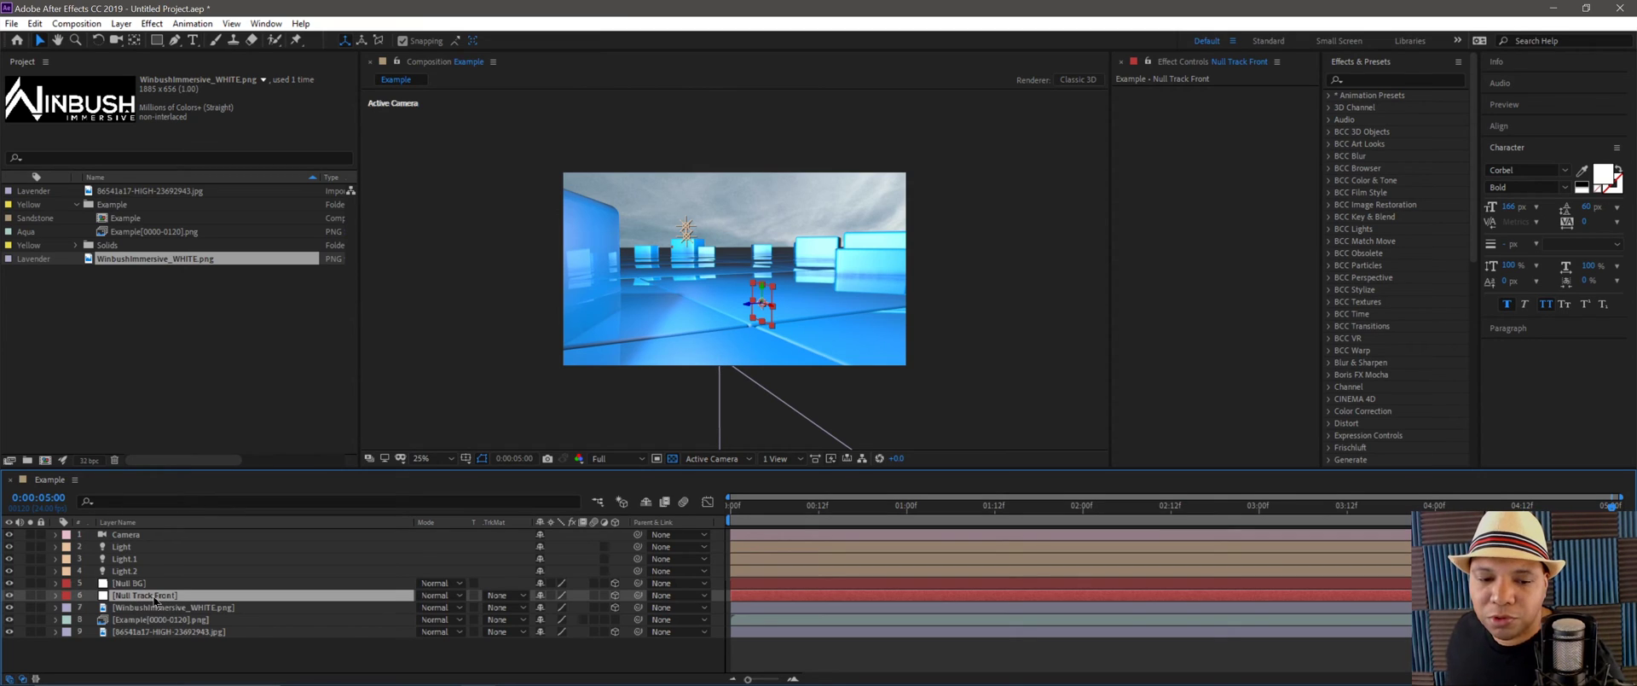
{"action": "key", "text": "p"}
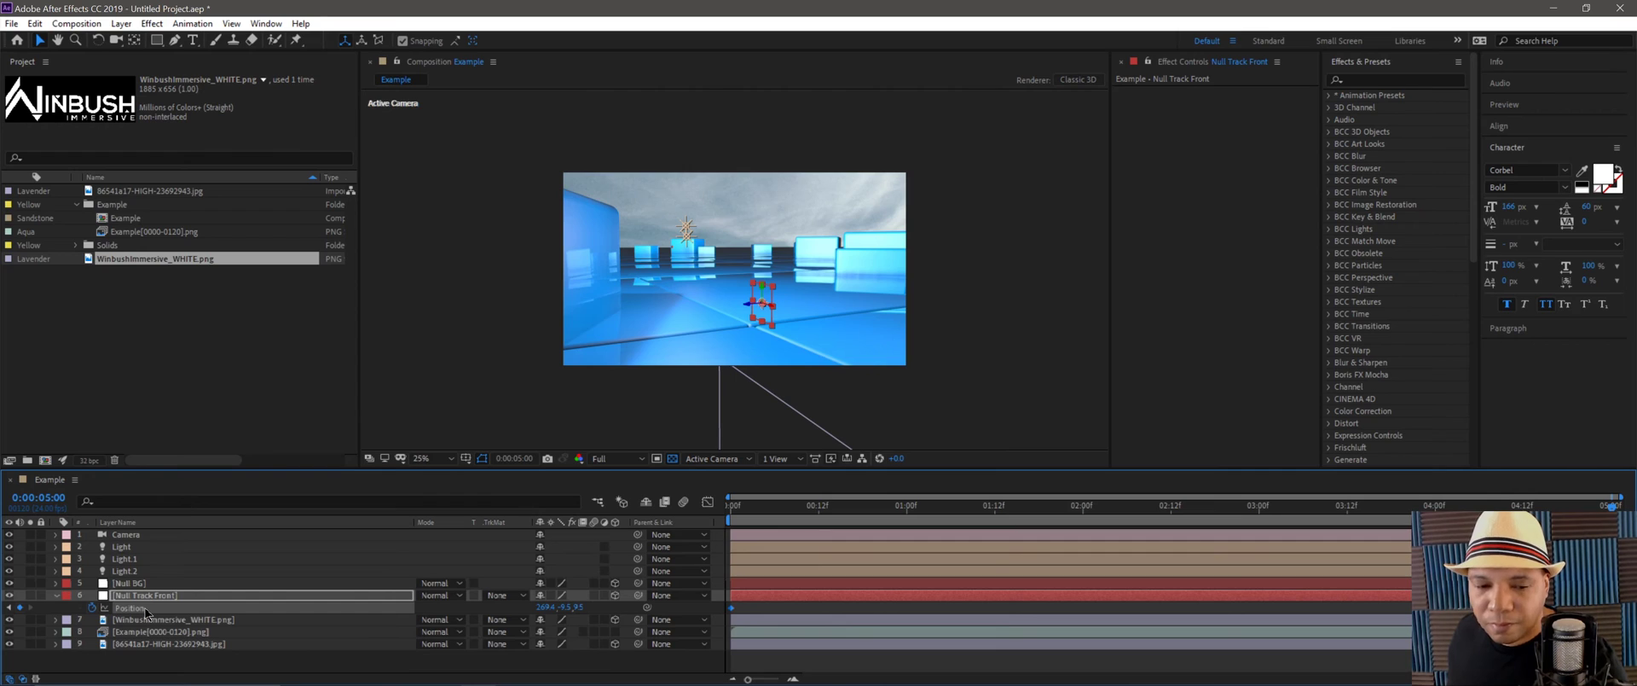
{"action": "left_click", "coordinate": [154, 621]}
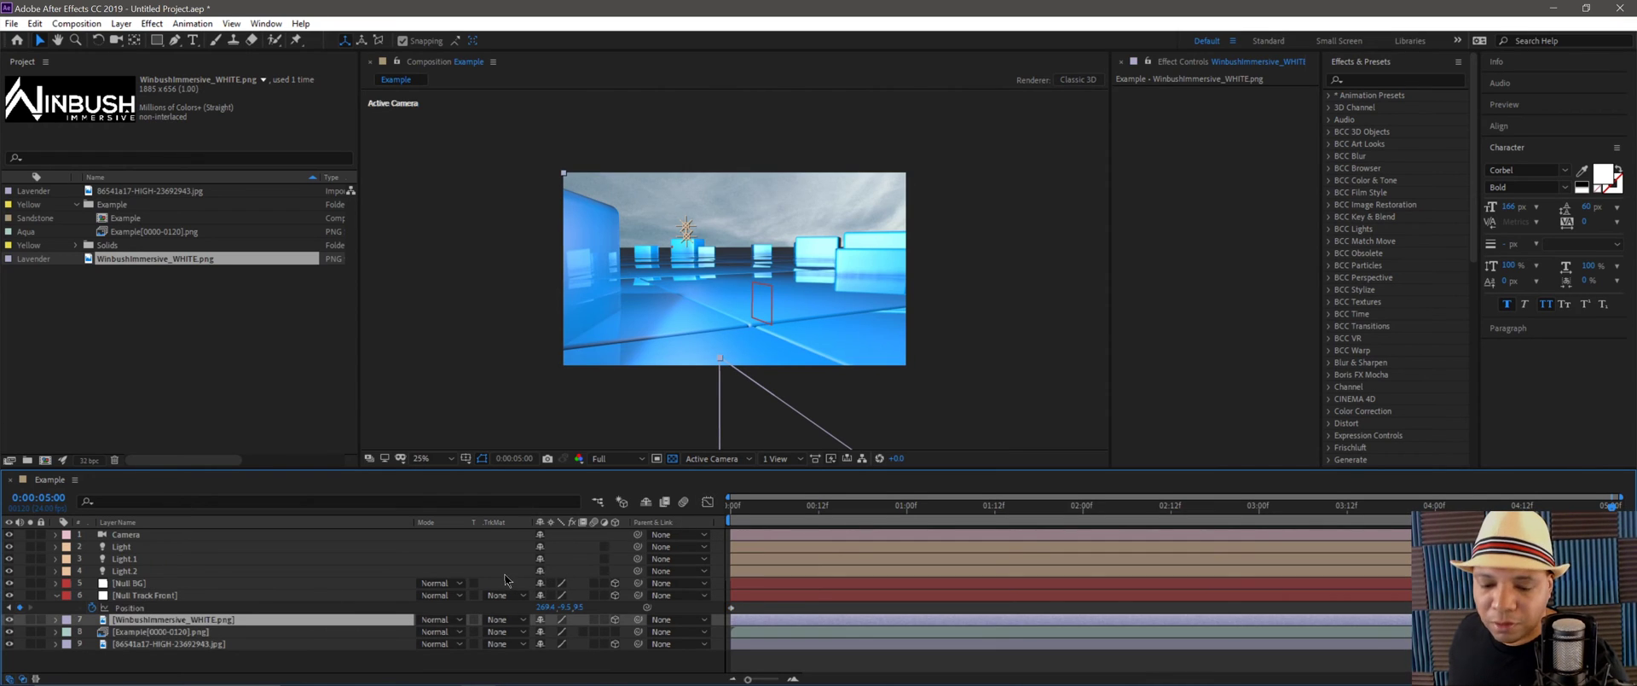
{"action": "key", "text": "ctrl+v"}
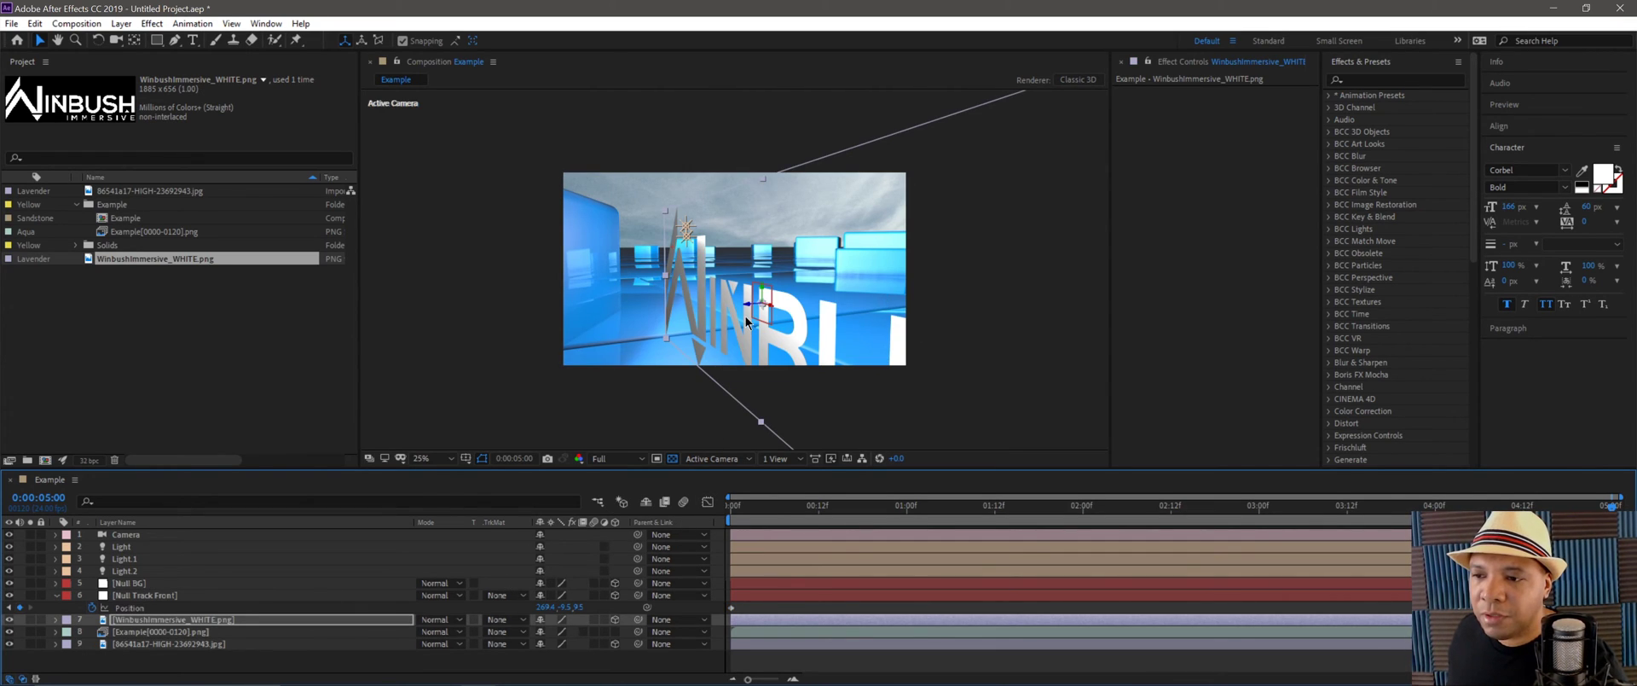
Scale the logo layer down uniformly to about 25% and set its Y Rotation to -90°.
{"action": "key", "text": "s"}
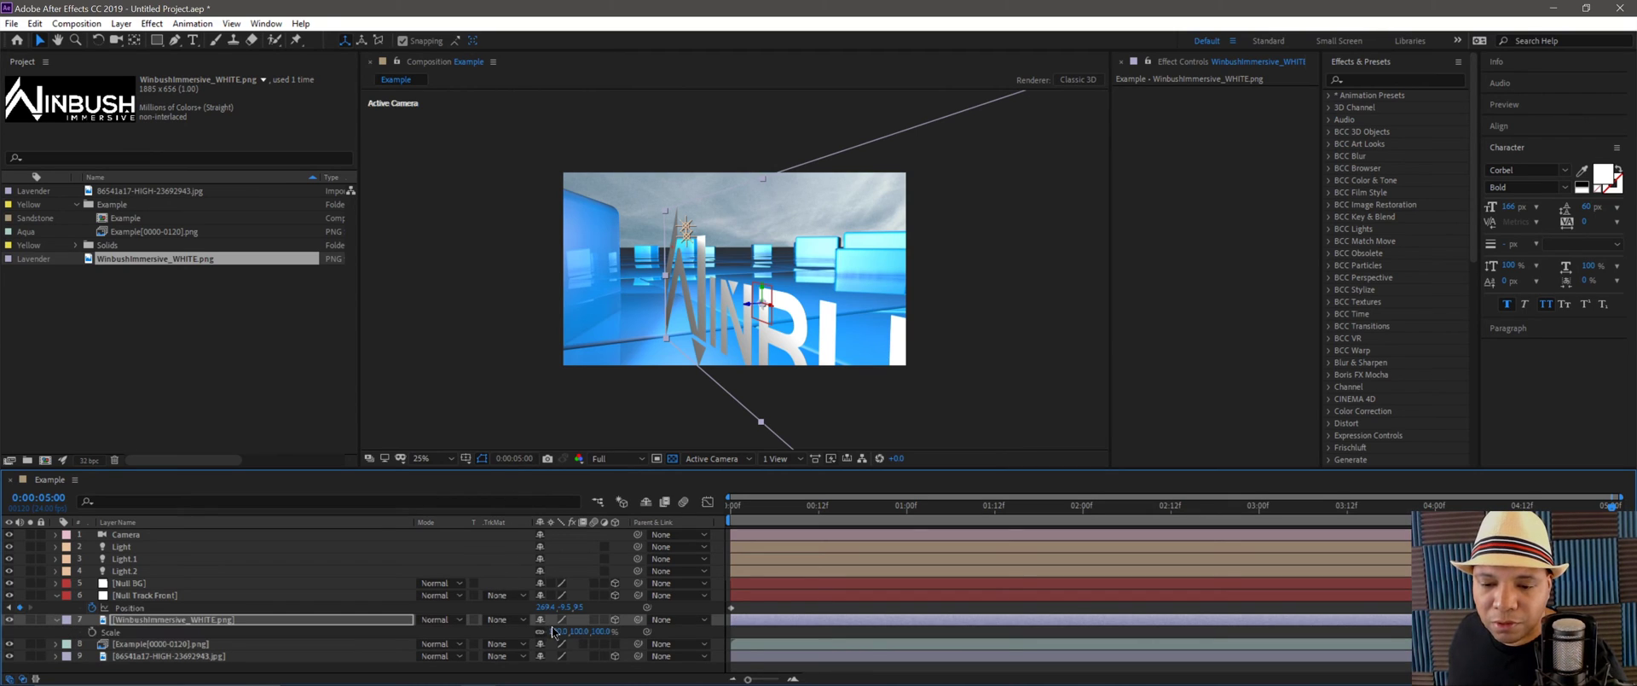
{"action": "left_click_drag", "start_coordinate": [557, 636], "coordinate": [499, 630]}
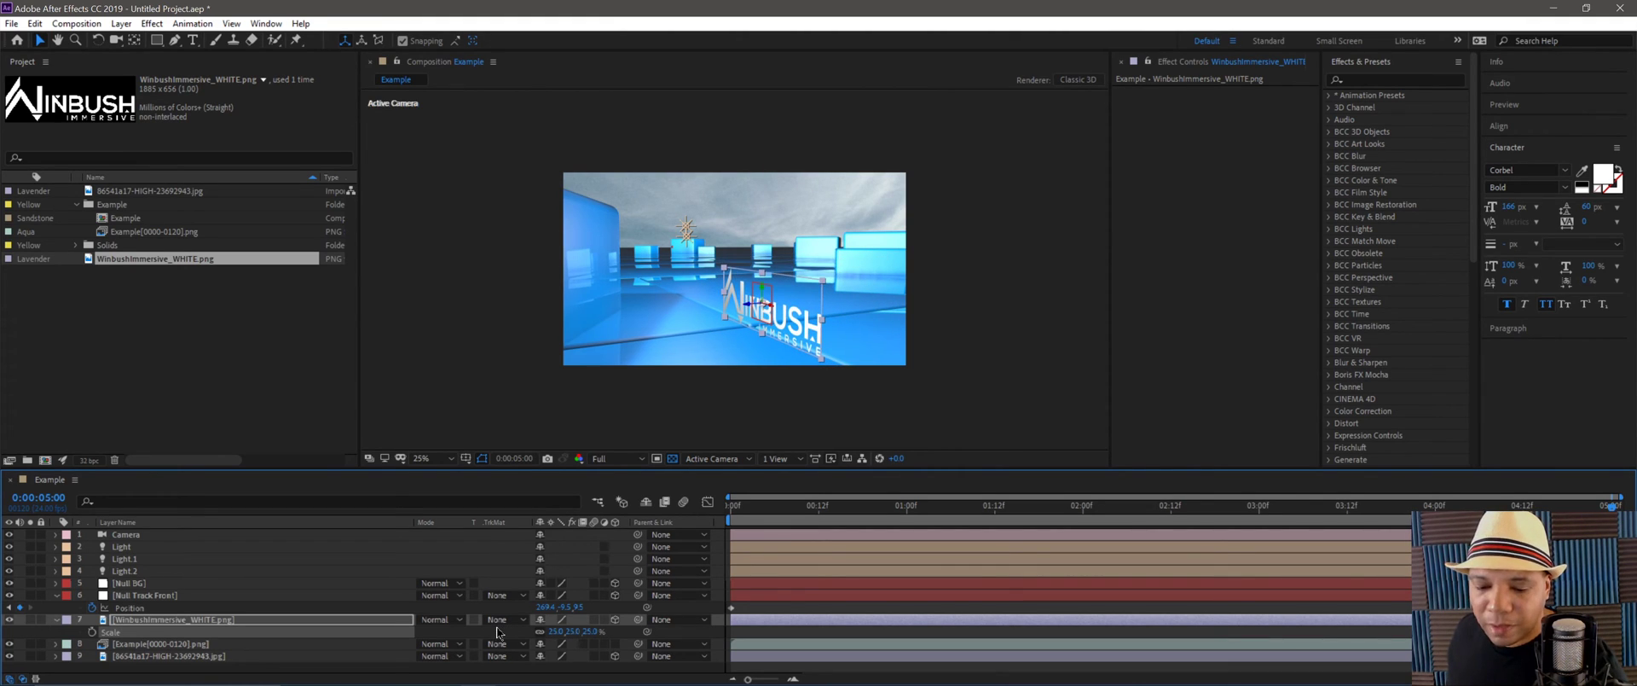
{"action": "key", "text": "r"}
{"action": "left_click_drag", "start_coordinate": [558, 655], "coordinate": [510, 654]}
{"action": "left_click", "coordinate": [556, 655]}
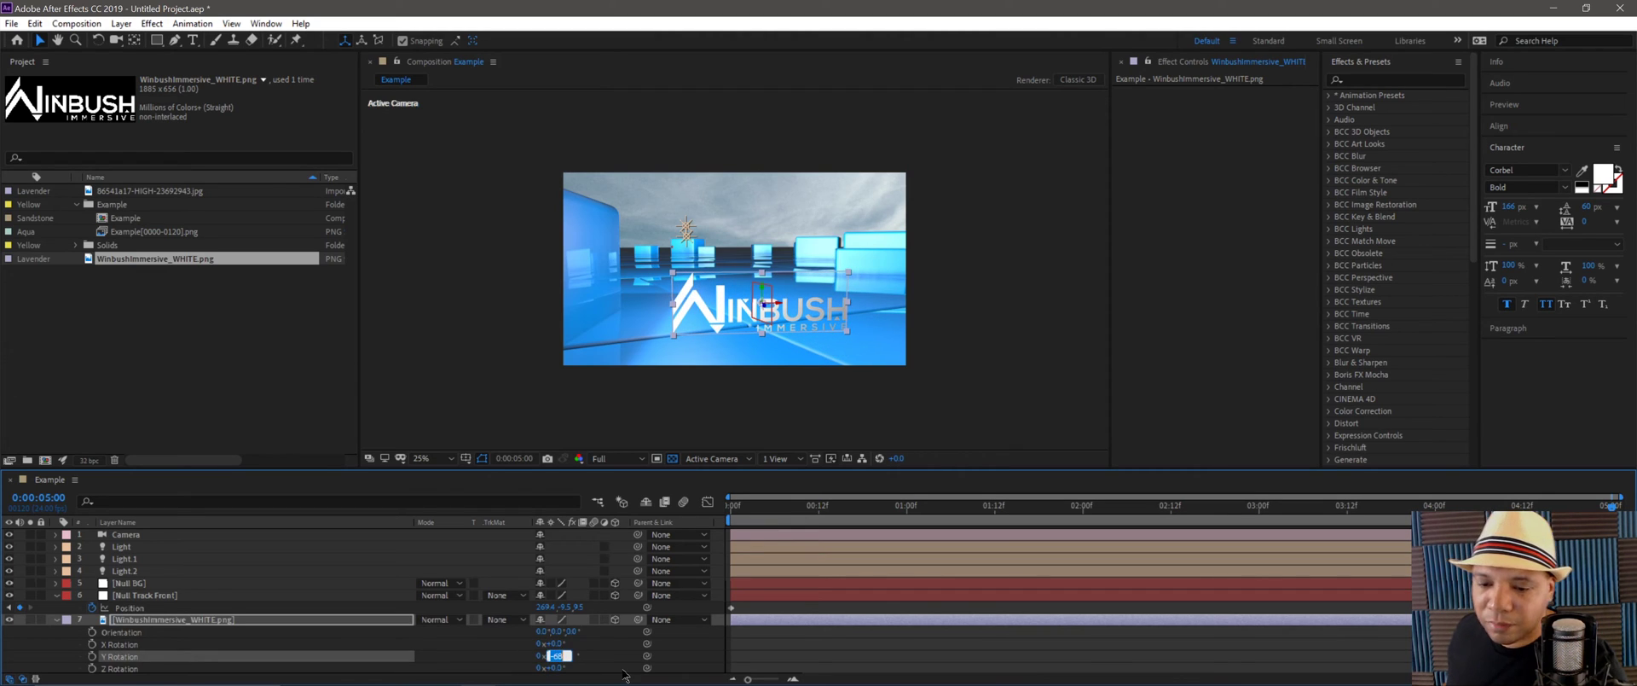
{"action": "type", "text": "-90"}
{"action": "key", "text": "Return"}
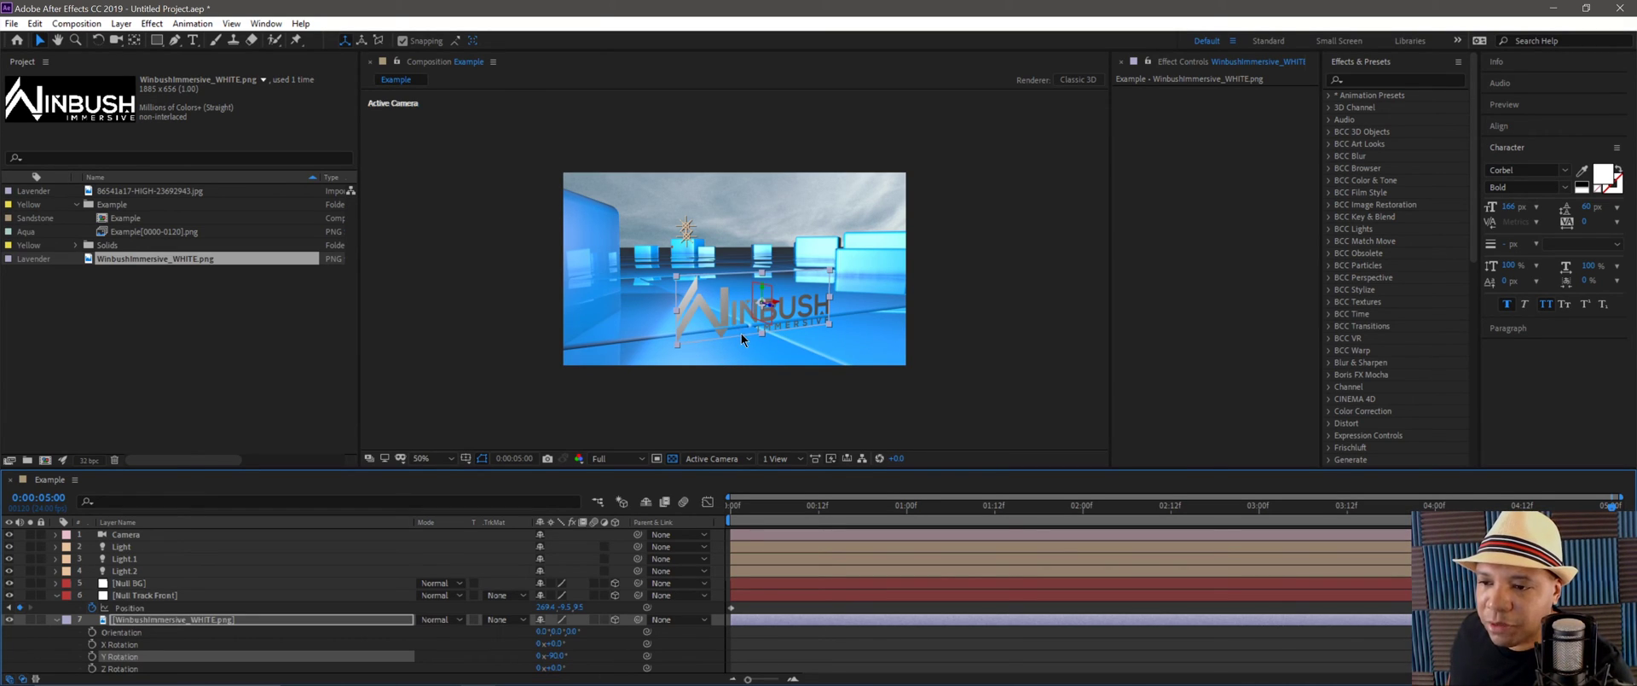
{"action": "key", "text": "period"}
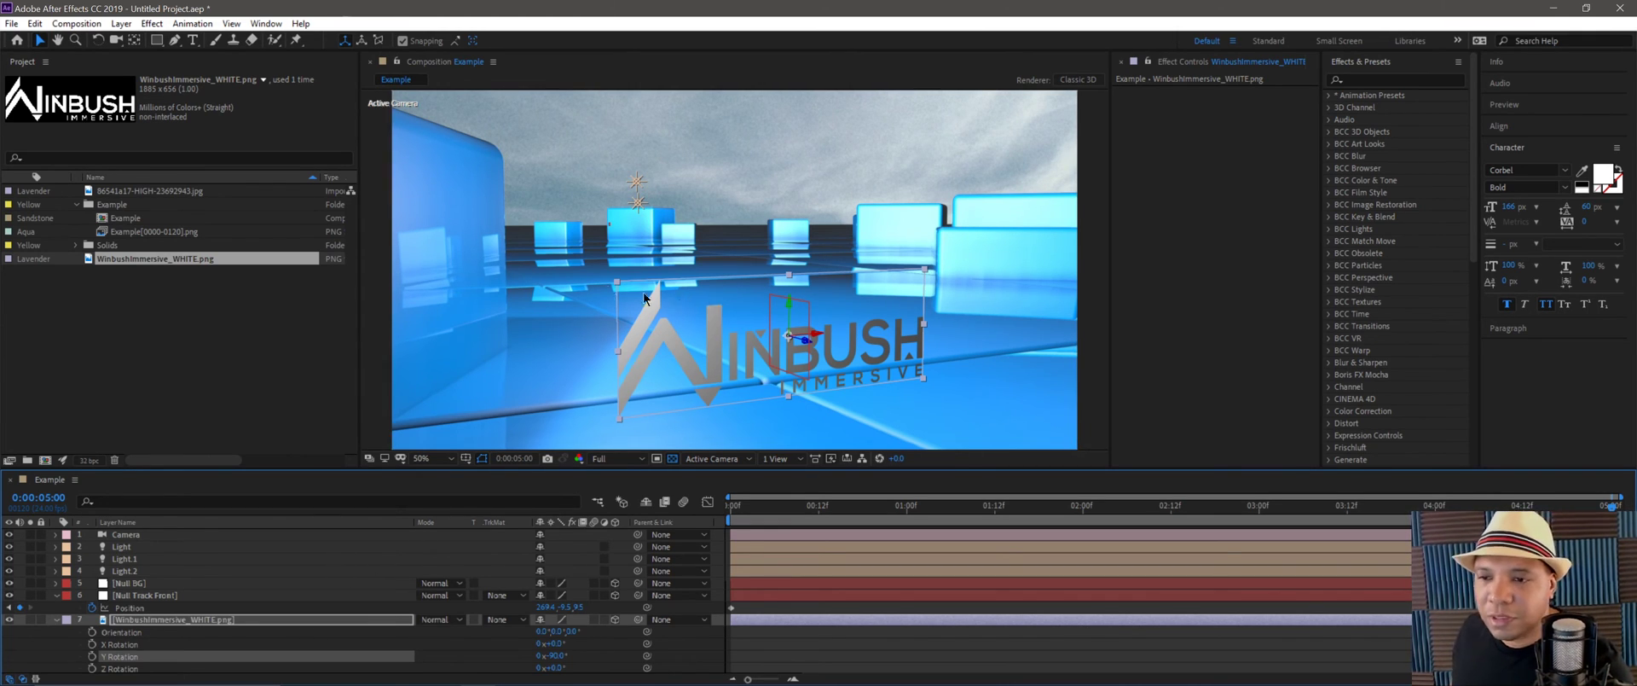
Turn off Accepts Shadows and Accepts Lights in the logo layer's Material Options, and collapse the layer and the Null Track Front layer.
{"action": "left_click", "coordinate": [58, 595]}
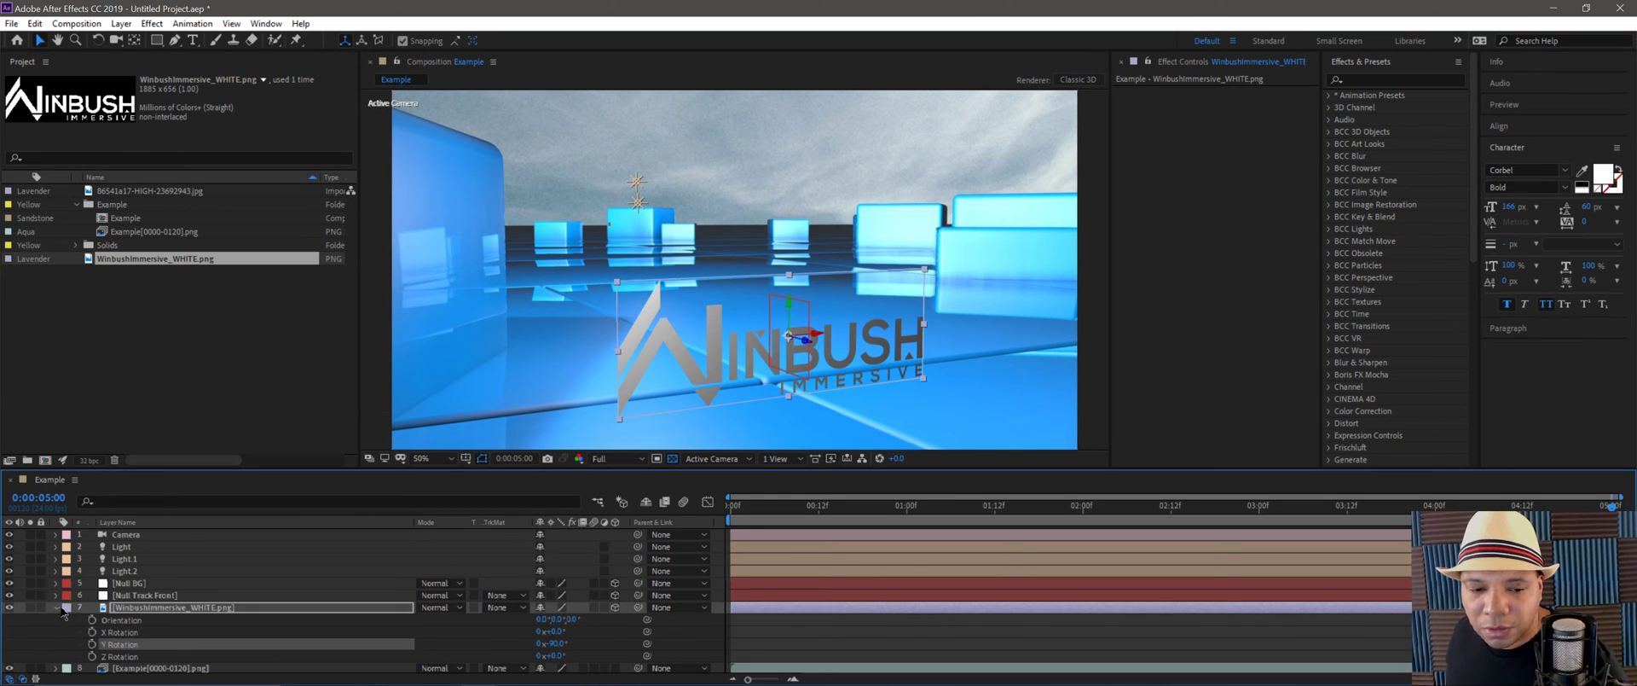
{"action": "left_click", "coordinate": [57, 607]}
{"action": "left_click", "coordinate": [57, 607]}
{"action": "scroll", "coordinate": [60, 614], "scroll_direction": "down", "scroll_amount": 2}
{"action": "left_click", "coordinate": [69, 547]}
{"action": "left_click", "coordinate": [69, 548]}
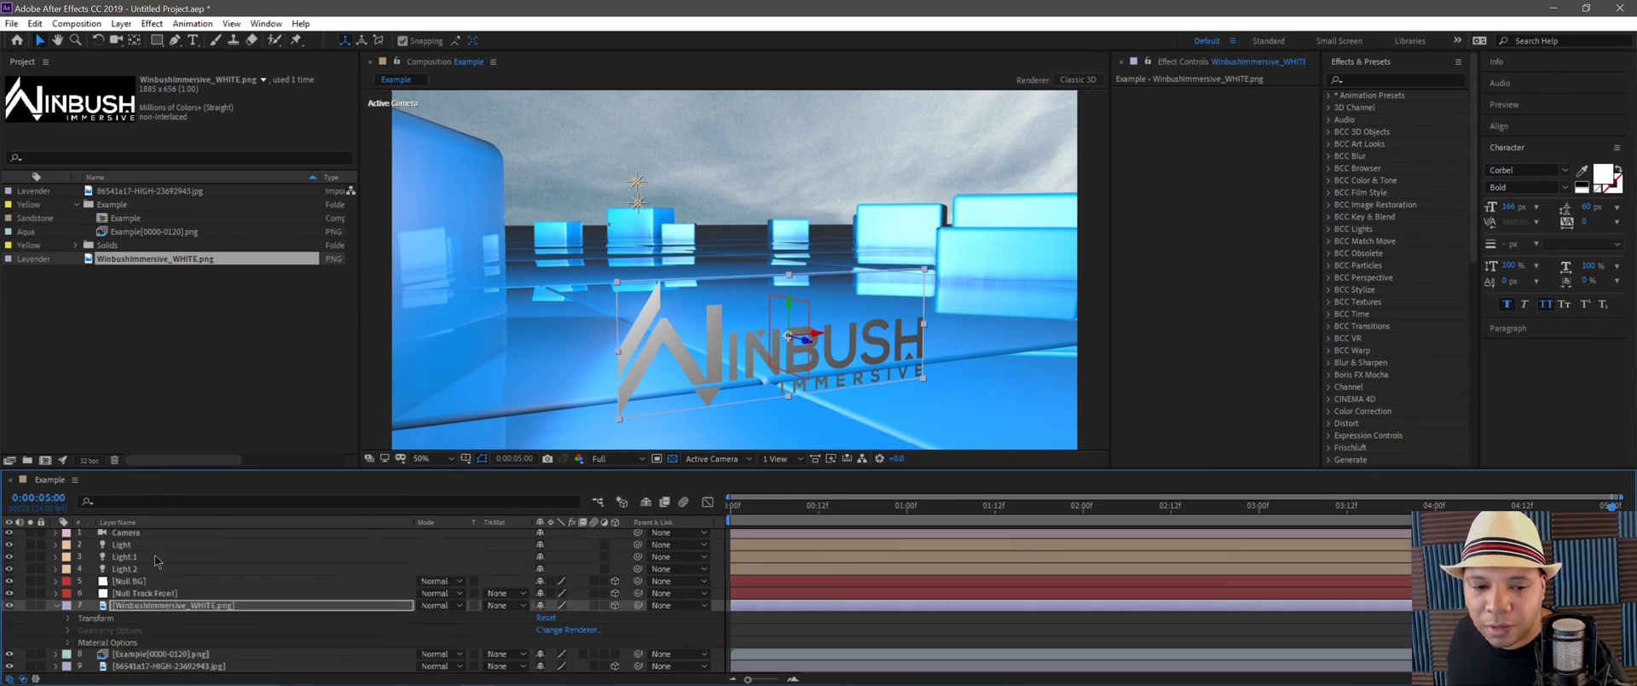
{"action": "left_click", "coordinate": [69, 642]}
{"action": "left_click", "coordinate": [124, 595]}
{"action": "left_click", "coordinate": [542, 593]}
{"action": "left_click", "coordinate": [543, 593]}
{"action": "left_click", "coordinate": [144, 607]}
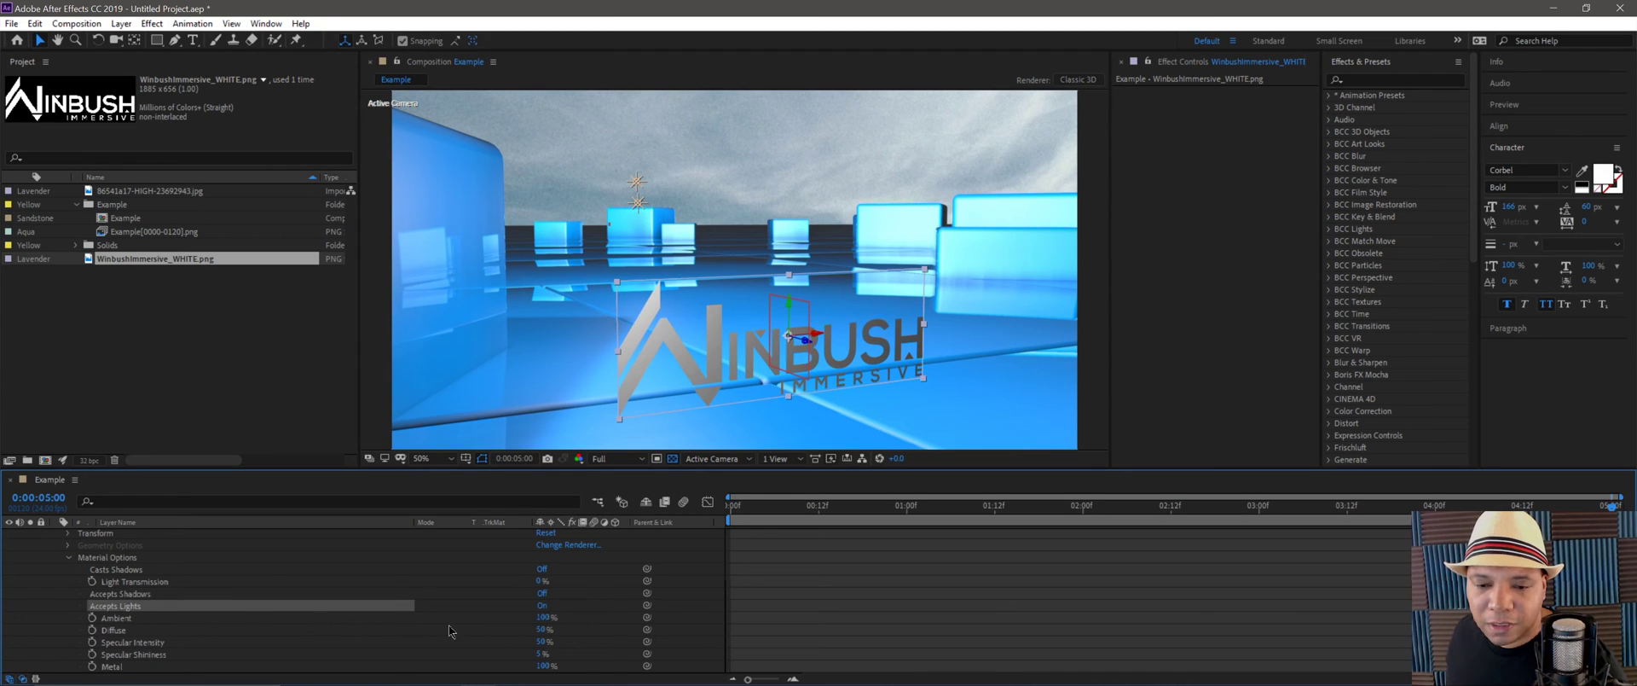
{"action": "left_click", "coordinate": [542, 605]}
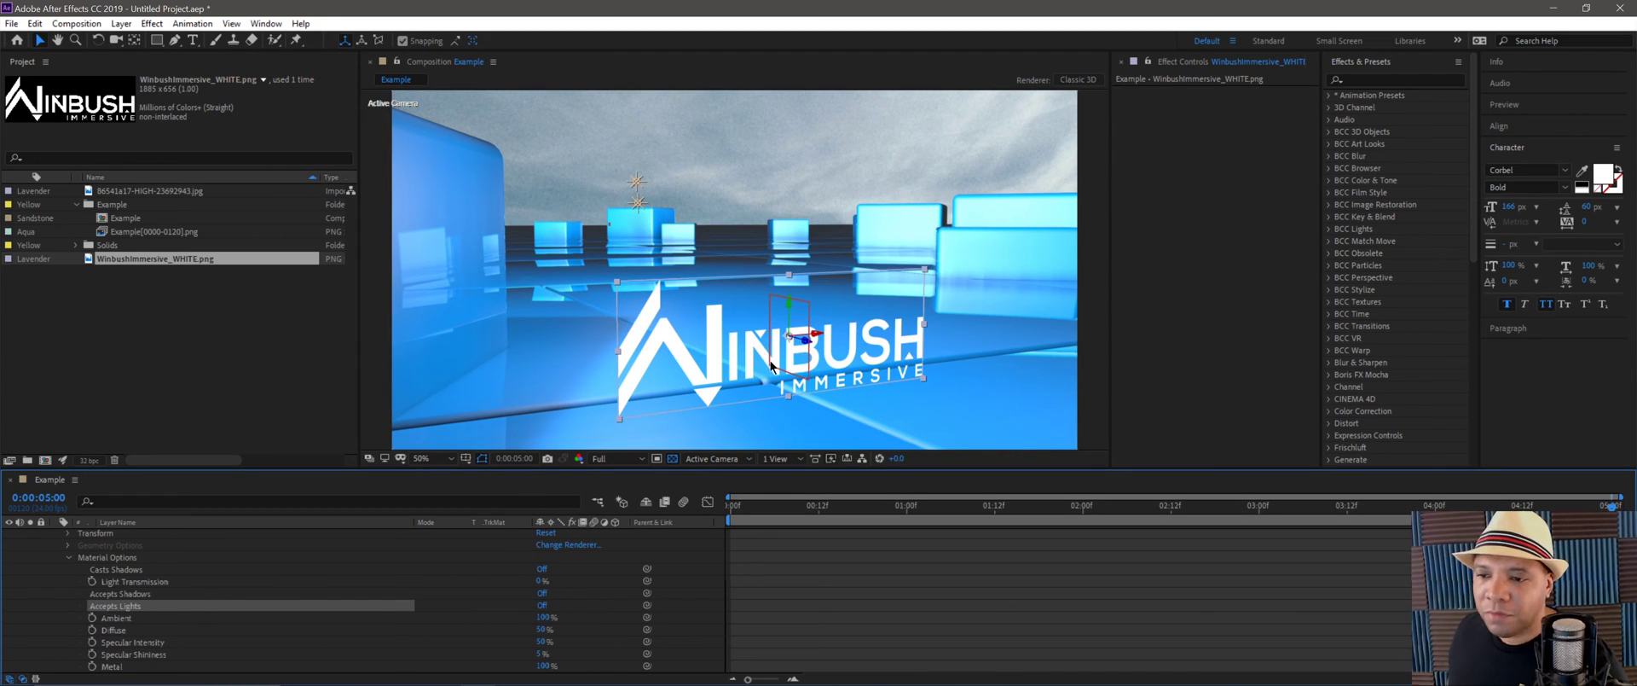
{"action": "left_click", "coordinate": [69, 557]}
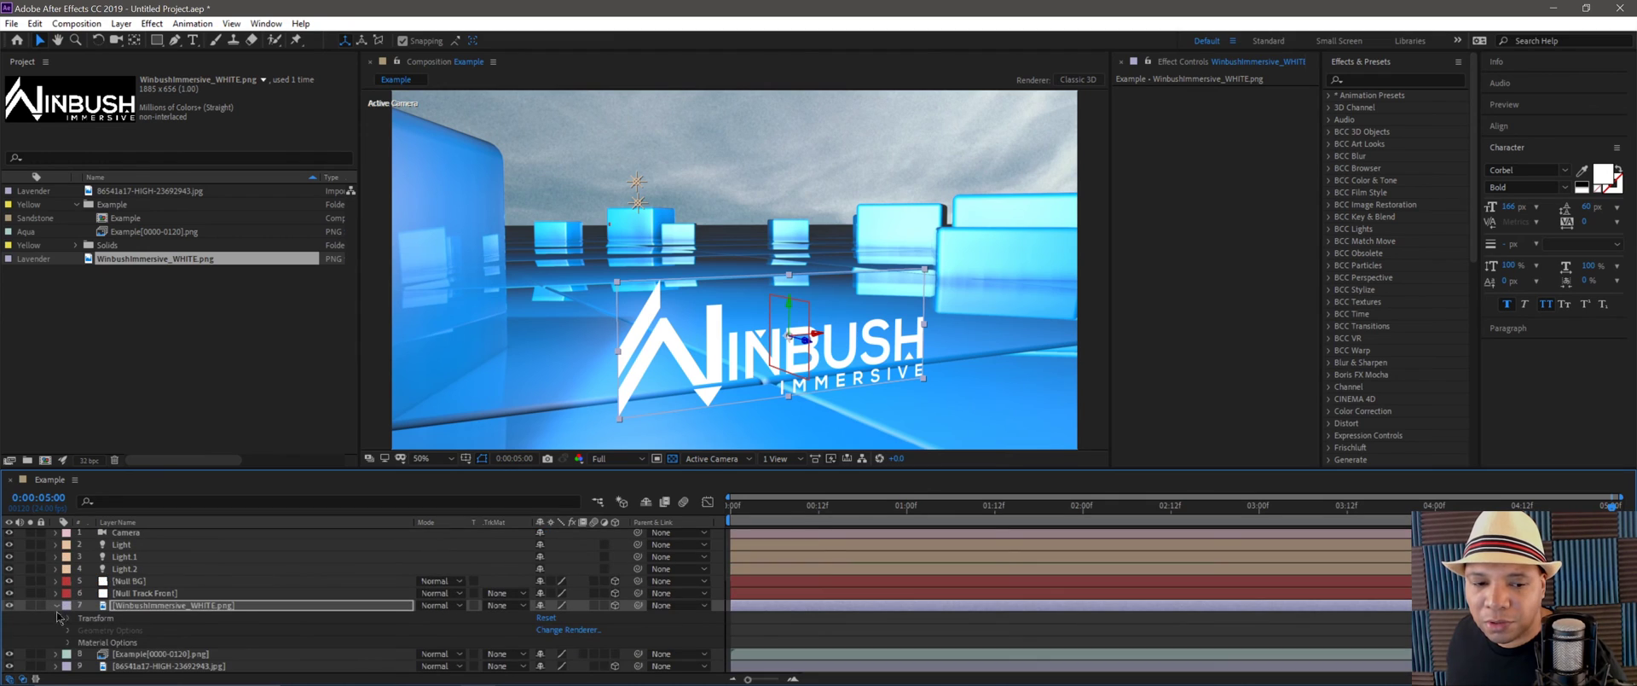
{"action": "left_click", "coordinate": [56, 607]}
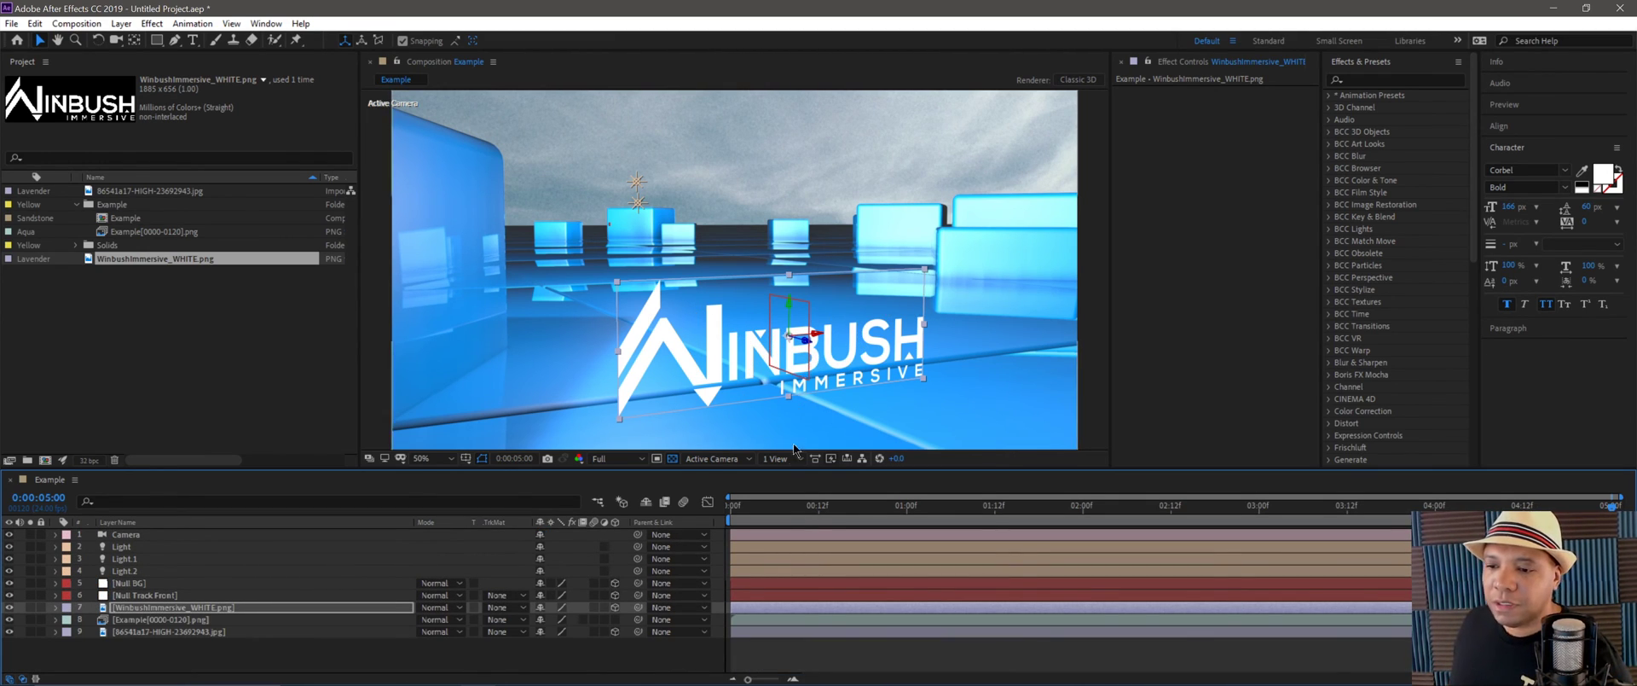
Deselect the logo layer and play and scrub through the whole composition to check the tracking of the logo and sky.
{"action": "left_click", "coordinate": [771, 653]}
{"action": "key", "text": "space"}
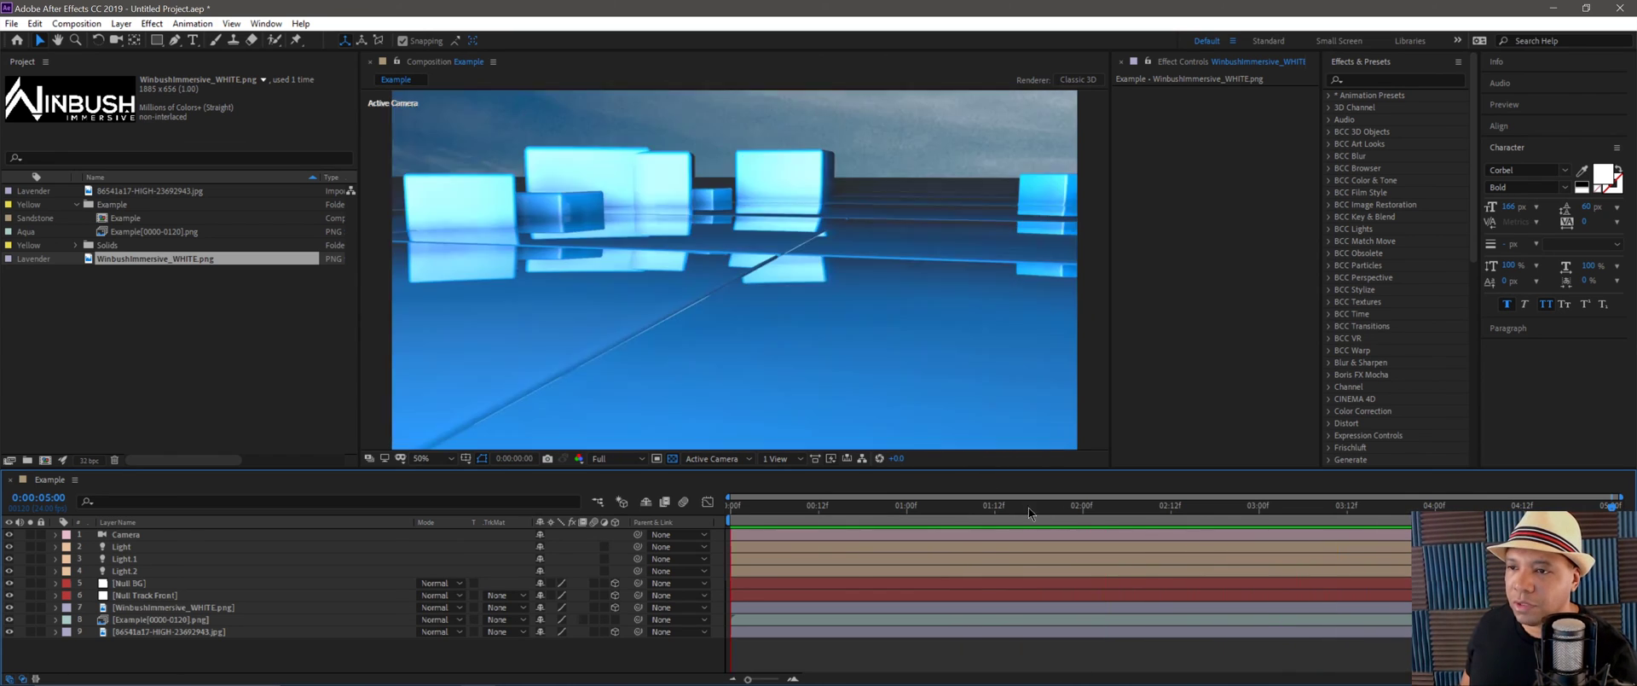
{"action": "left_click_drag", "start_coordinate": [767, 508], "coordinate": [1611, 505]}
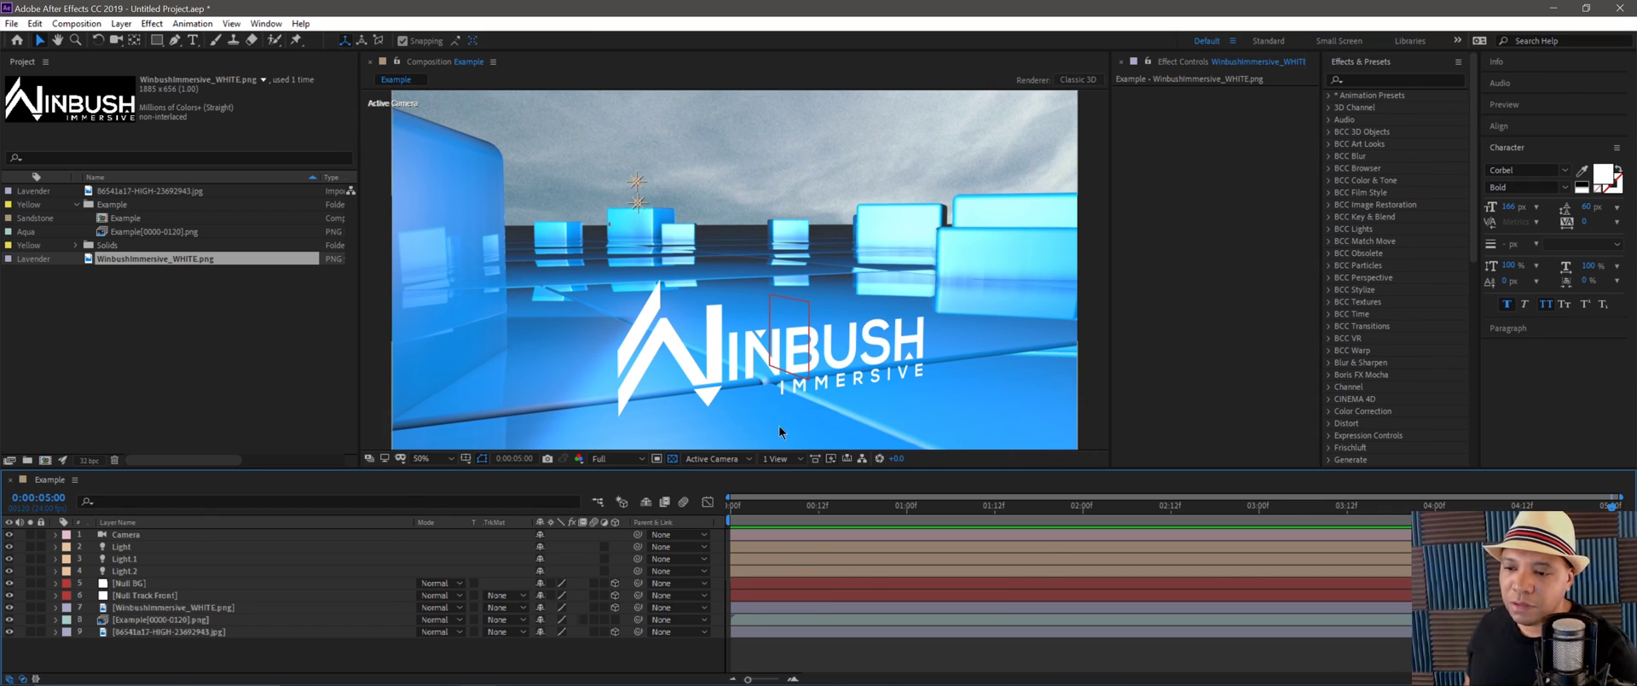
{"action": "left_click", "coordinate": [841, 506]}
{"action": "left_click", "coordinate": [834, 507]}
{"action": "key", "text": "space"}
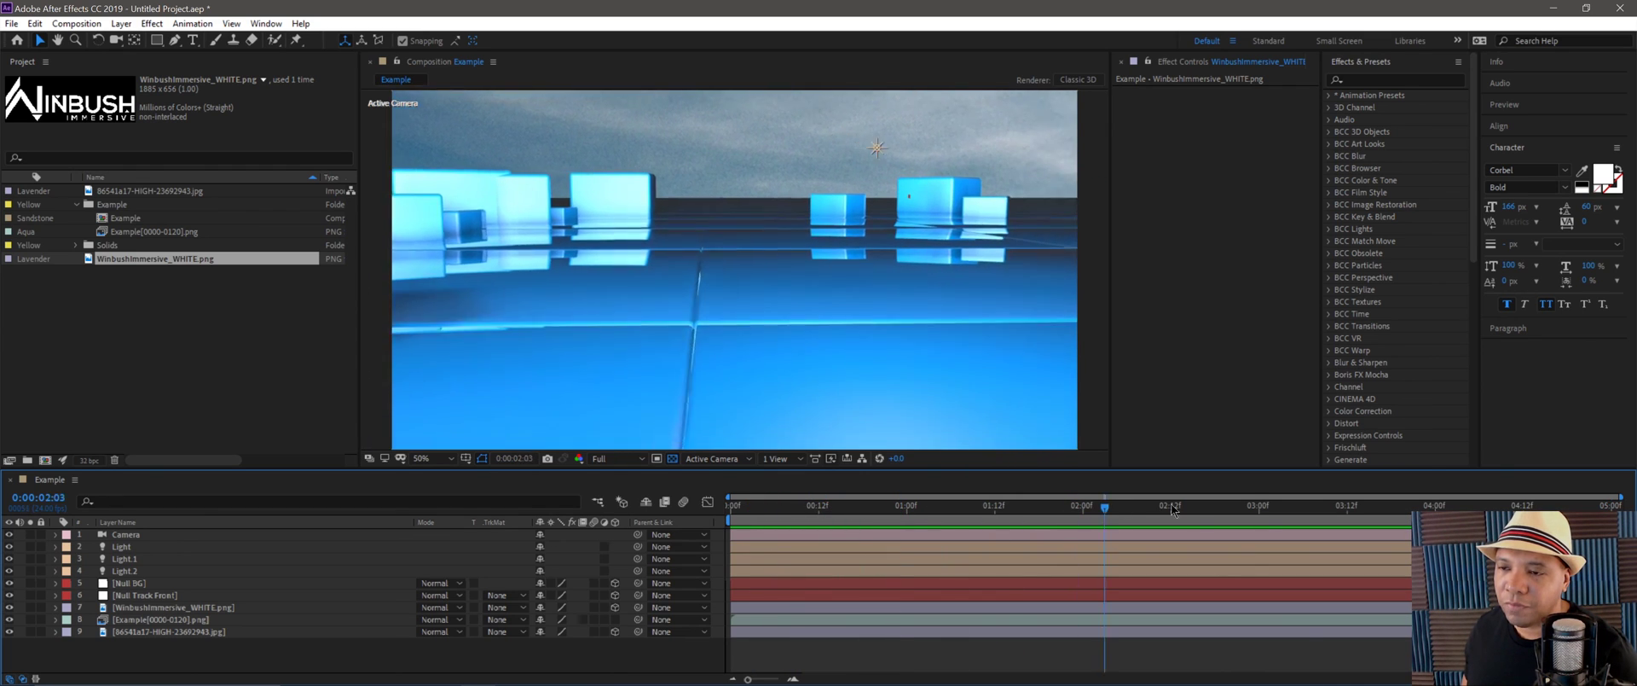
{"action": "key", "text": "space"}
{"action": "key", "text": "space"}
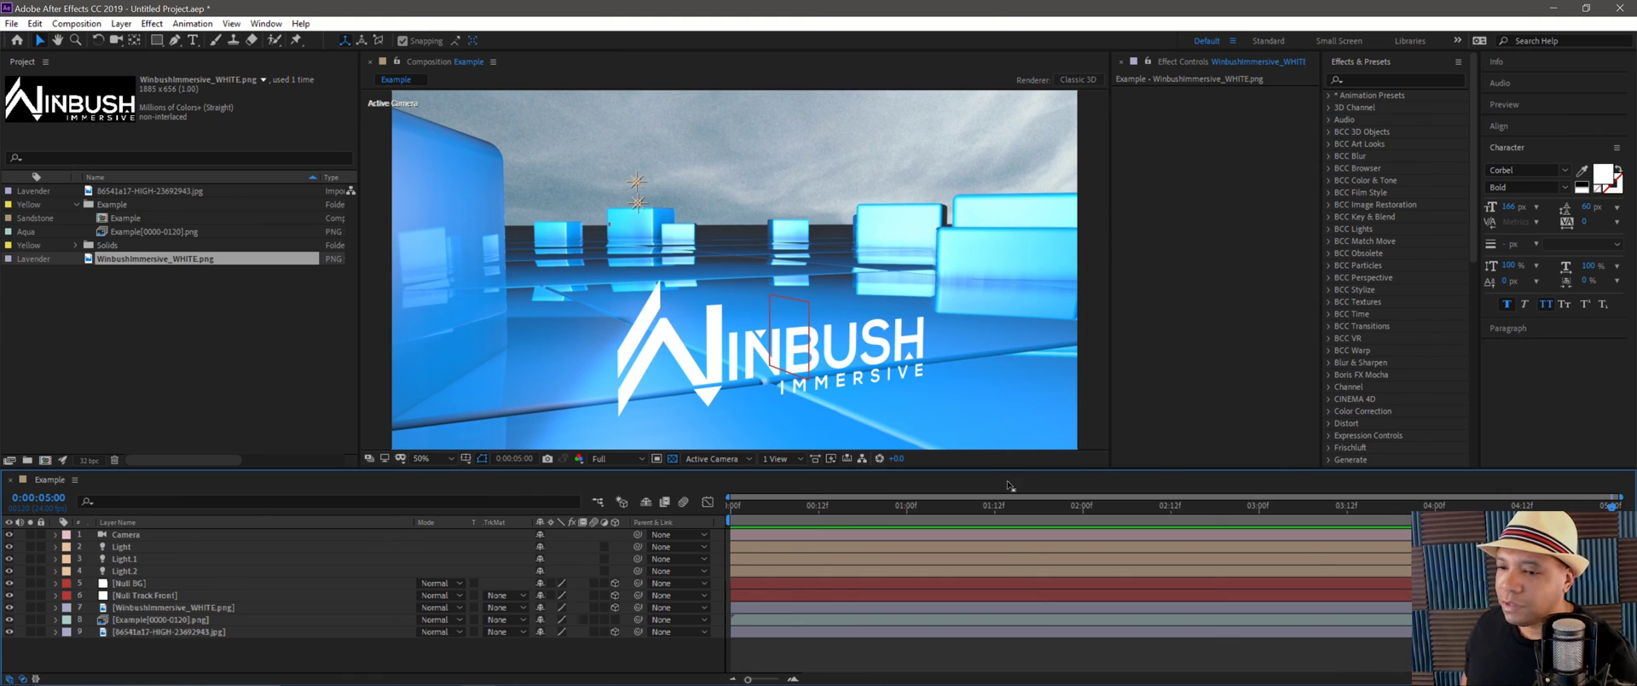
{"action": "left_click_drag", "start_coordinate": [821, 512], "coordinate": [280, 680]}
{"action": "key", "text": "End"}
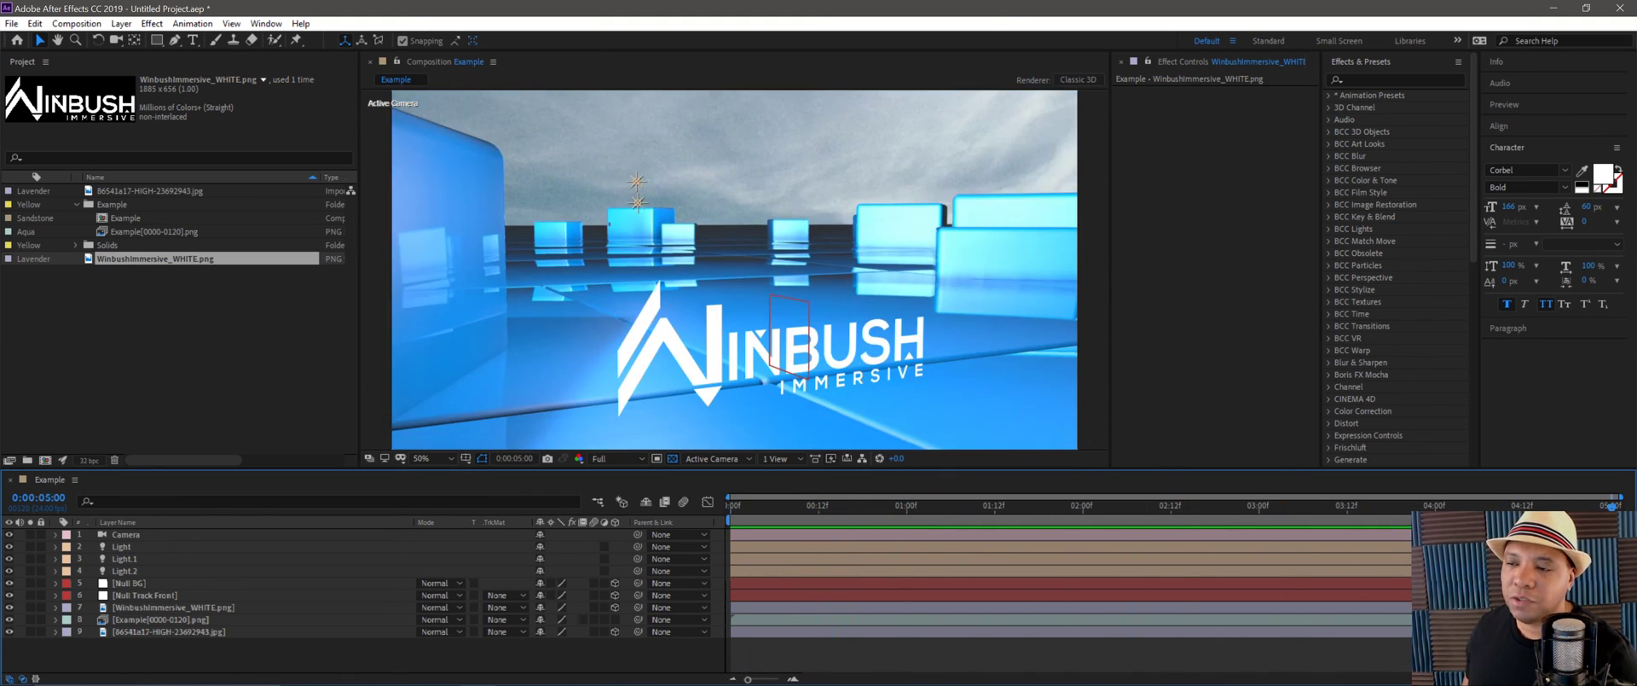